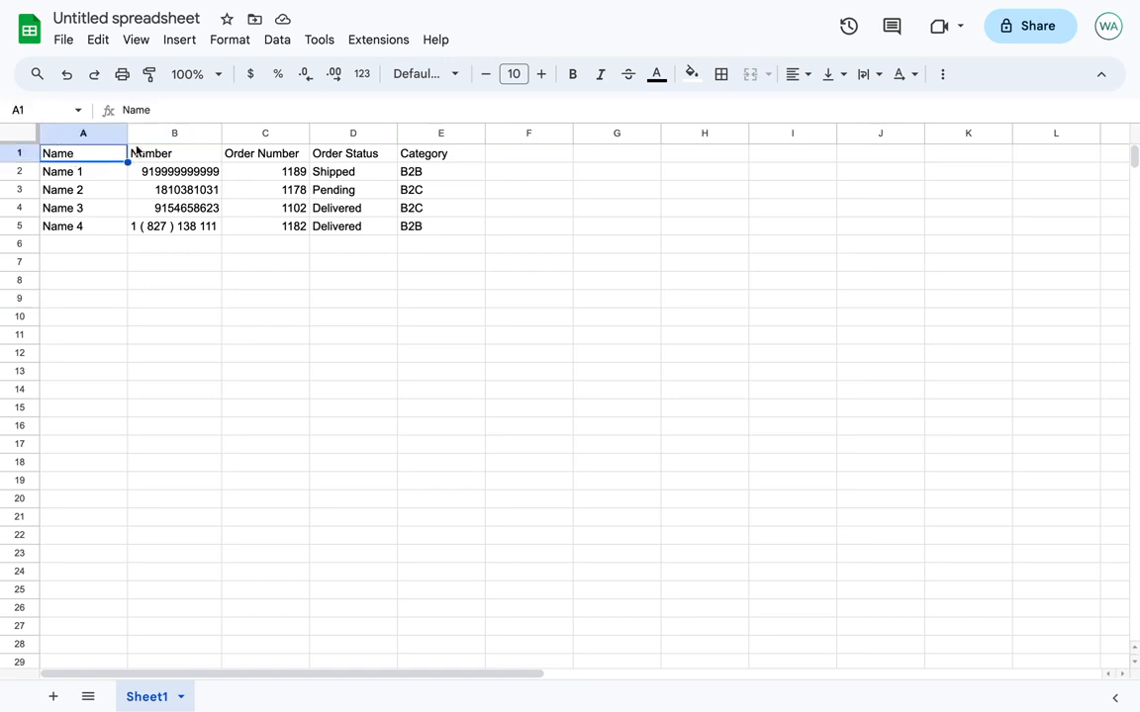
Examine the header row and the order number, order status and category data in the contact sheet
{"action": "left_click", "coordinate": [133, 150]}
{"action": "left_click", "coordinate": [261, 160]}
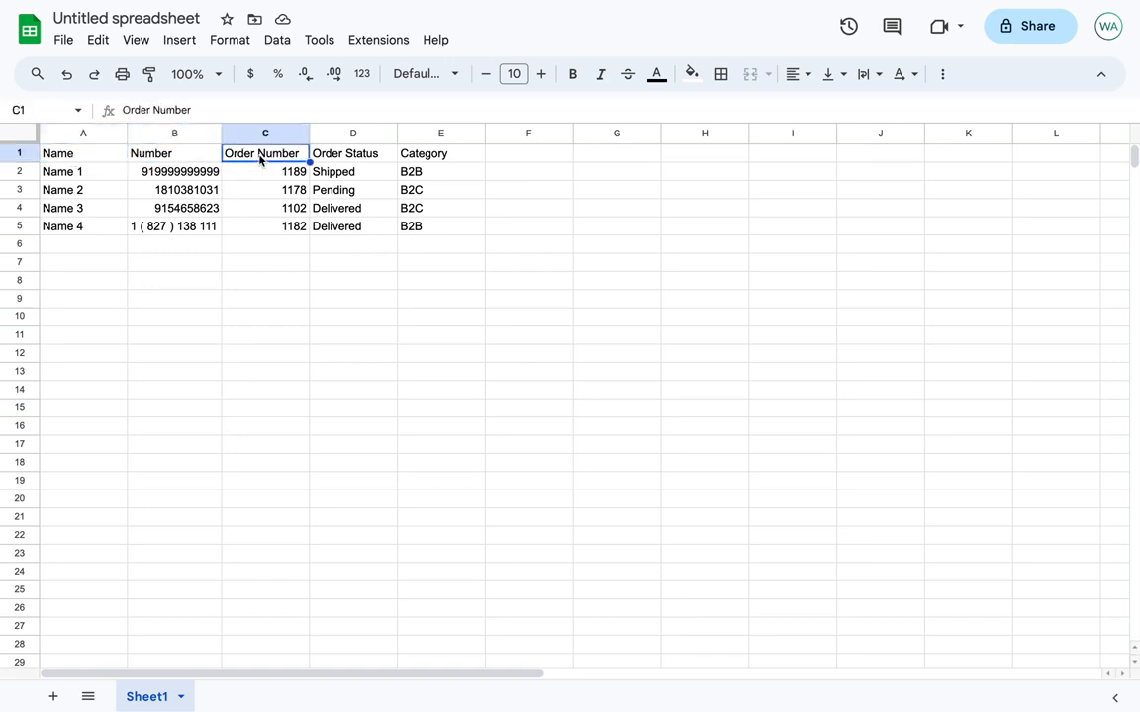
{"action": "left_click", "coordinate": [331, 156]}
{"action": "left_click", "coordinate": [414, 155]}
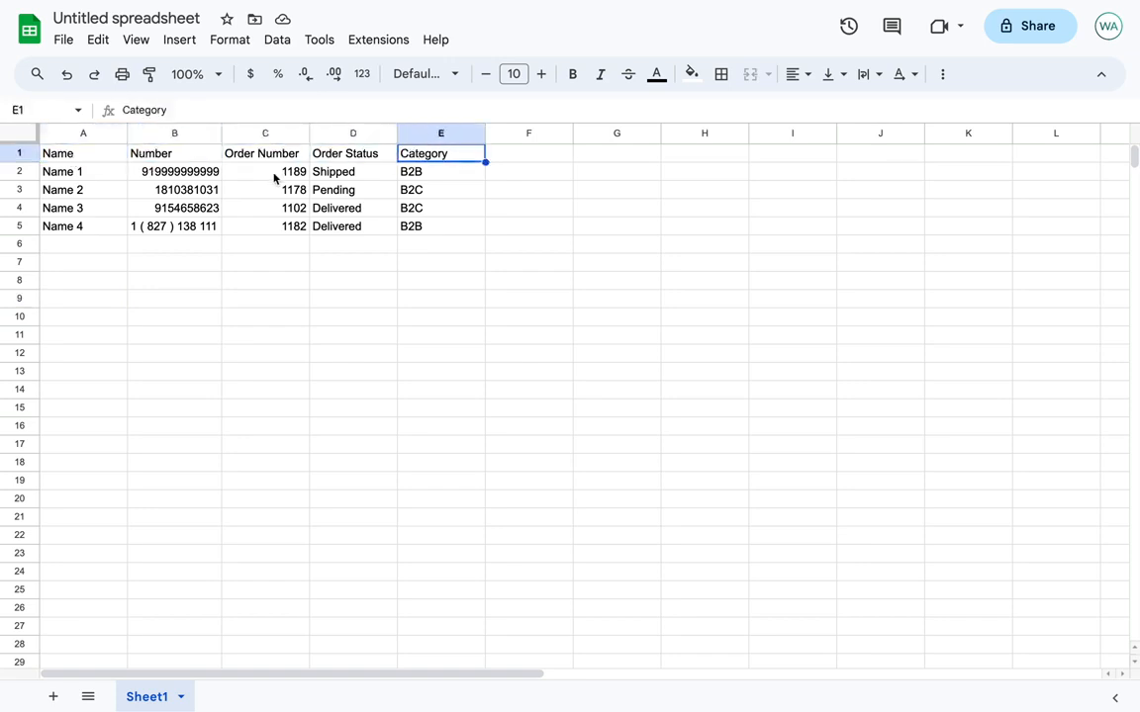
{"action": "left_click_drag", "start_coordinate": [263, 151], "coordinate": [420, 228]}
{"action": "left_click", "coordinate": [391, 284]}
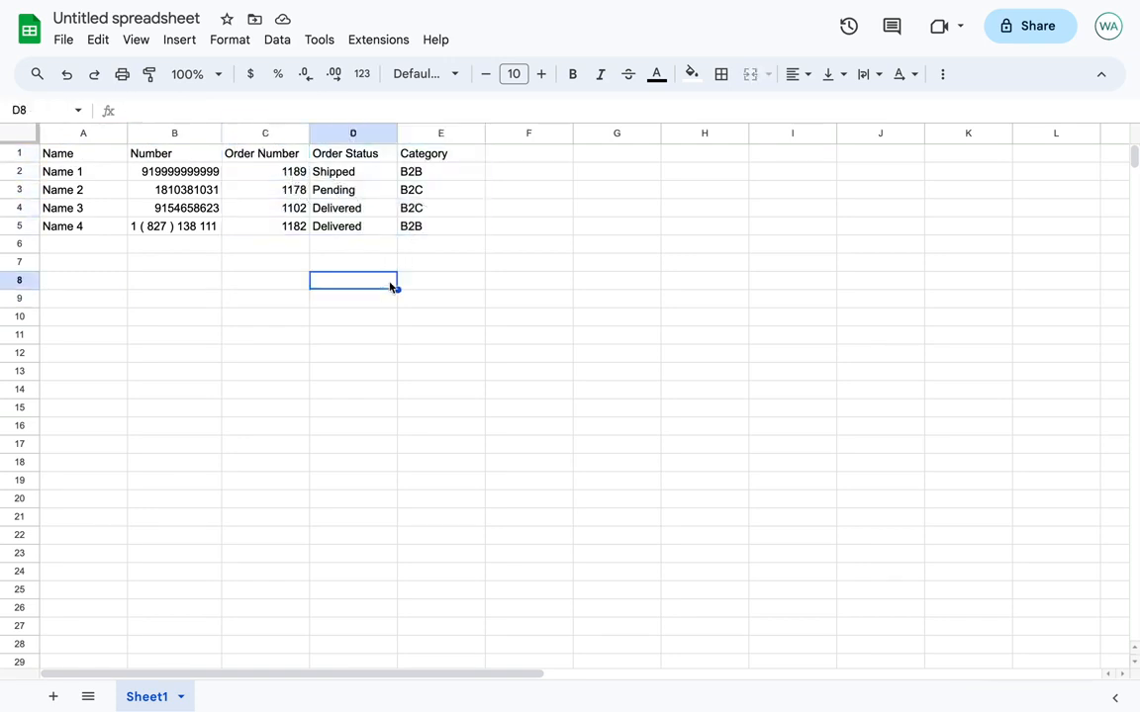
Inspect how the phone numbers in the Number column begin, checking the country code in the first two contacts' cells
{"action": "double_click", "coordinate": [171, 175]}
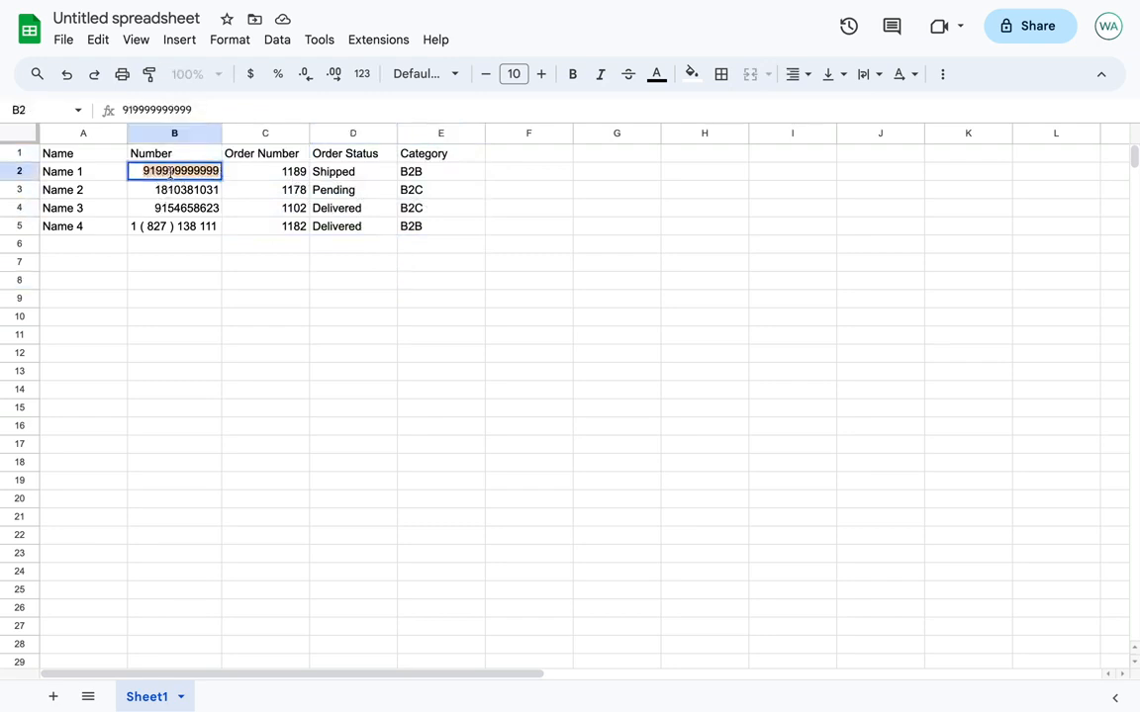
{"action": "left_click_drag", "start_coordinate": [153, 171], "coordinate": [135, 170]}
{"action": "left_click", "coordinate": [135, 170]}
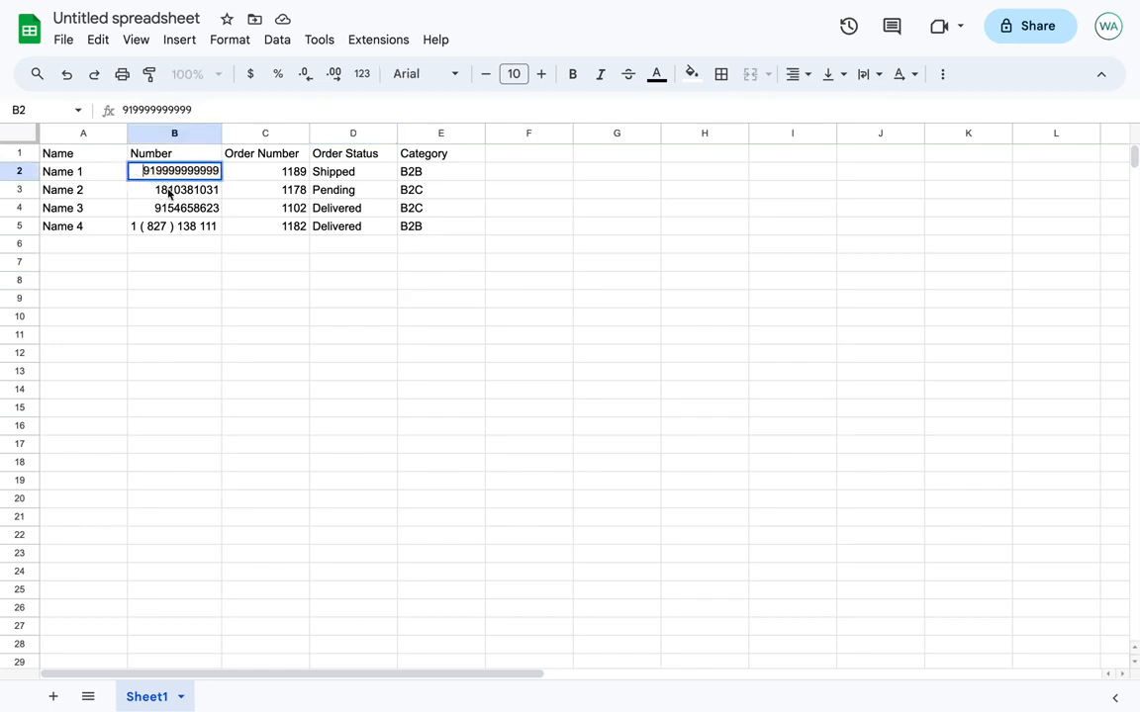
{"action": "double_click", "coordinate": [169, 189]}
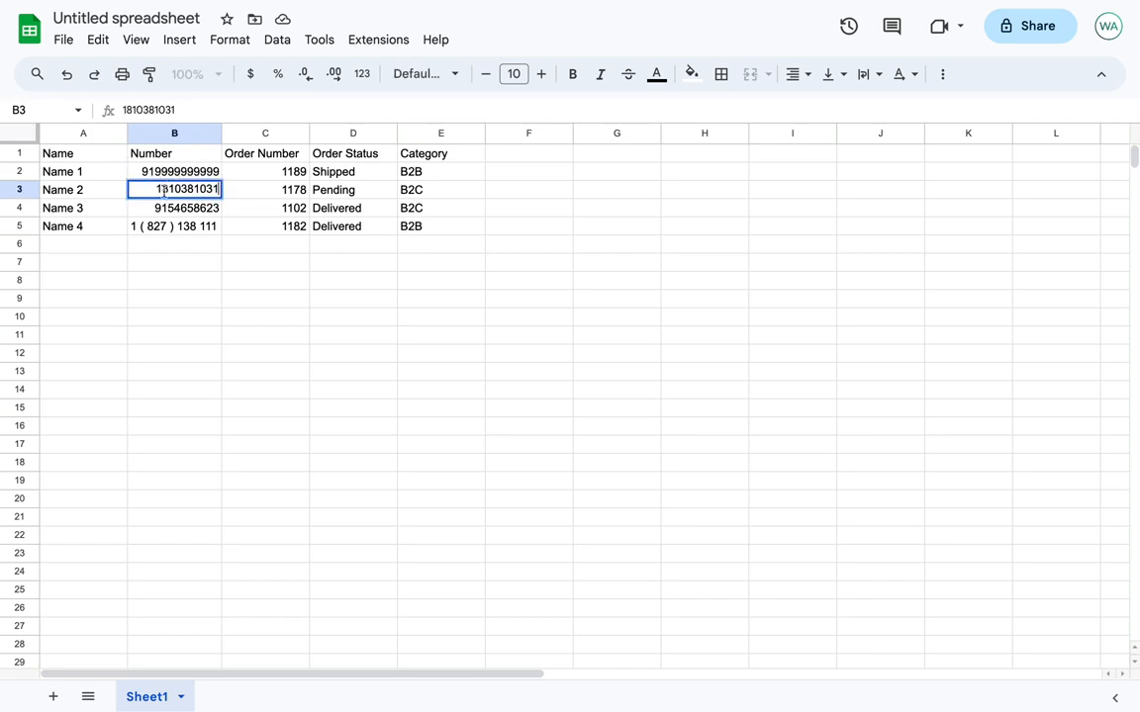
{"action": "left_click", "coordinate": [166, 191]}
{"action": "left_click", "coordinate": [158, 191]}
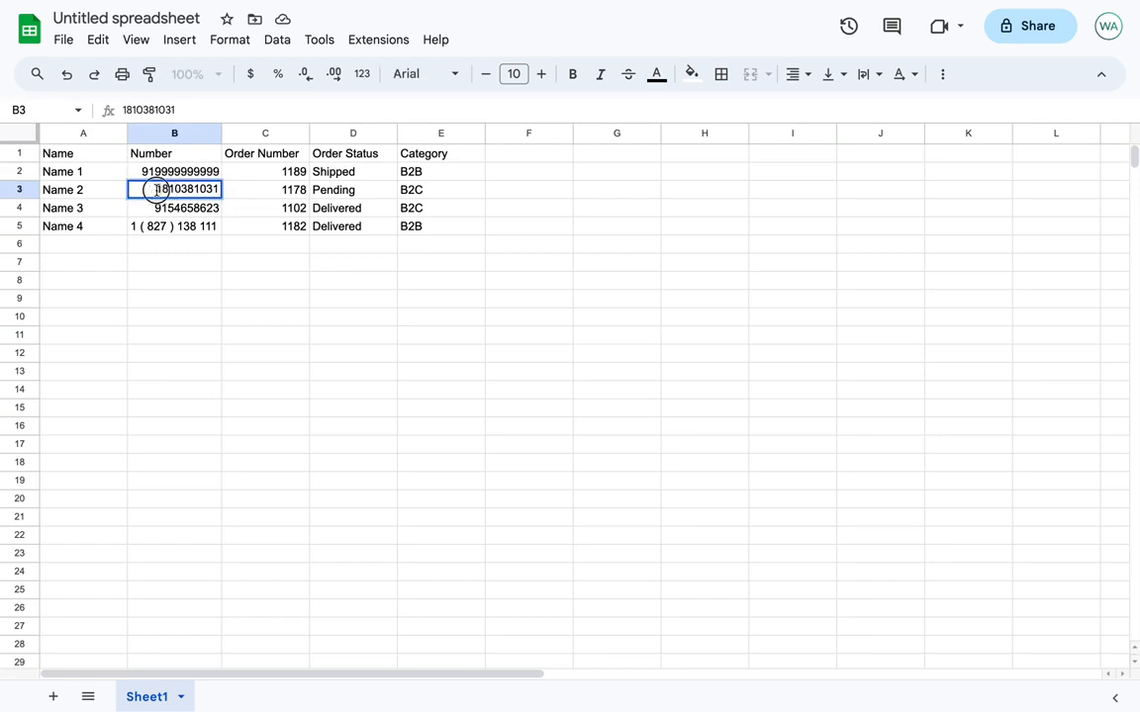
{"action": "double_click", "coordinate": [144, 170]}
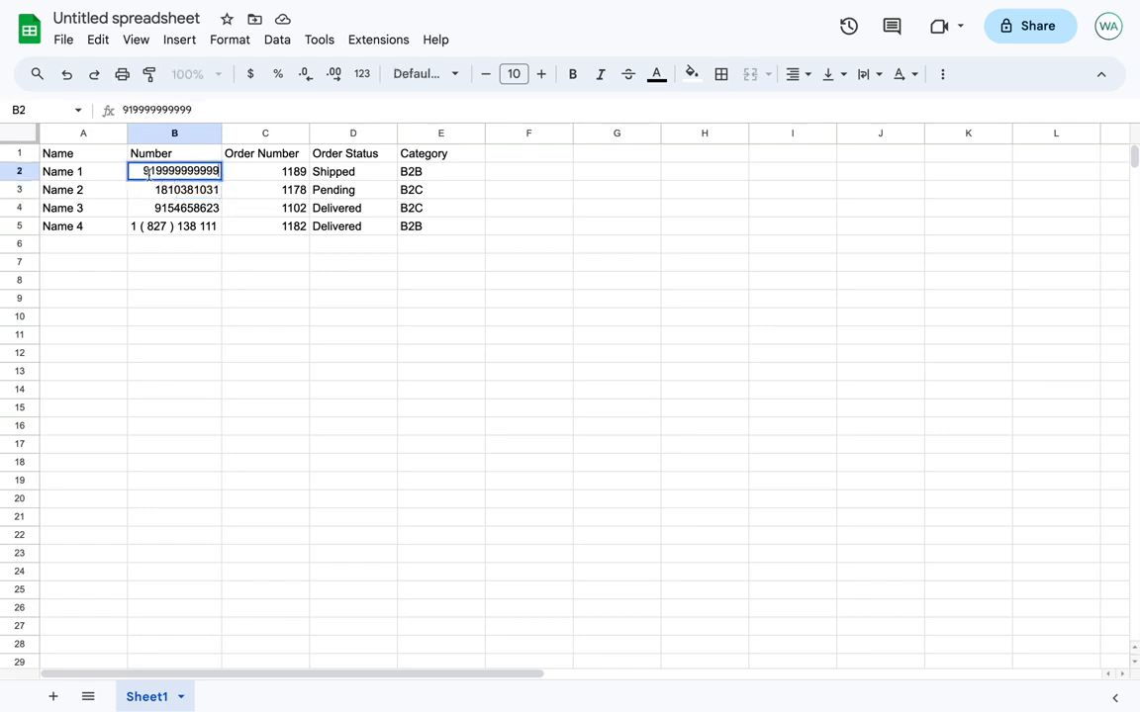
{"action": "left_click", "coordinate": [139, 171]}
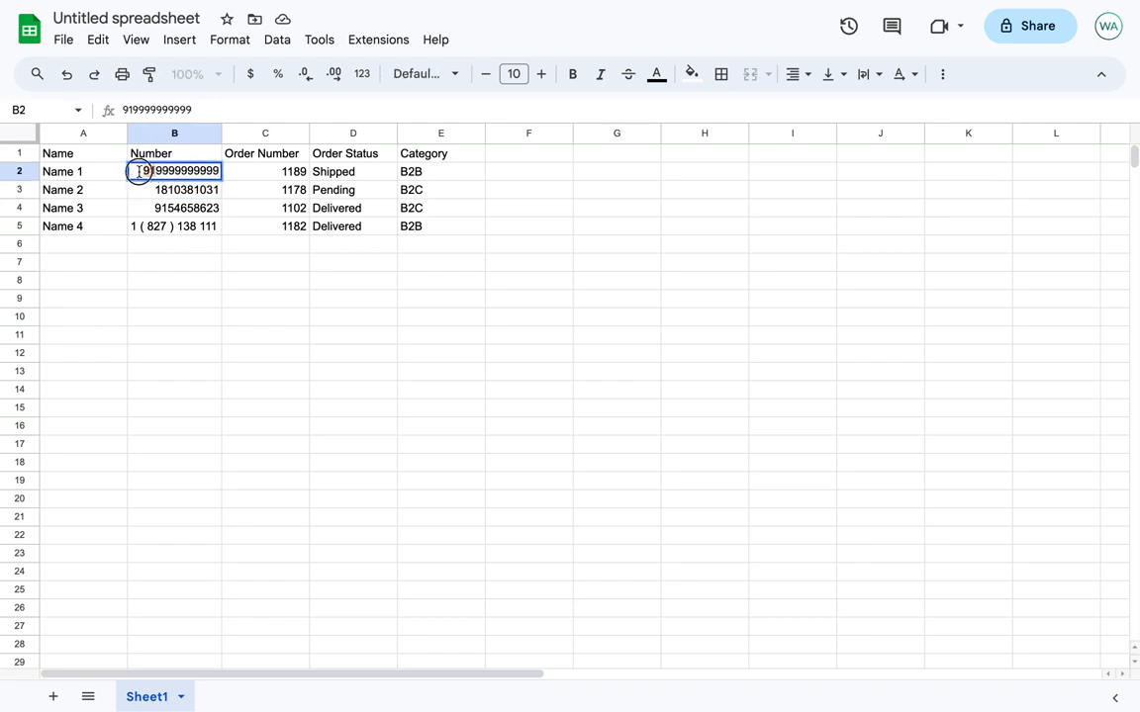
{"action": "left_click", "coordinate": [178, 244]}
Remove the parentheses and spaces from Name 4's phone number in cell B5, leaving only digits
{"action": "double_click", "coordinate": [155, 228]}
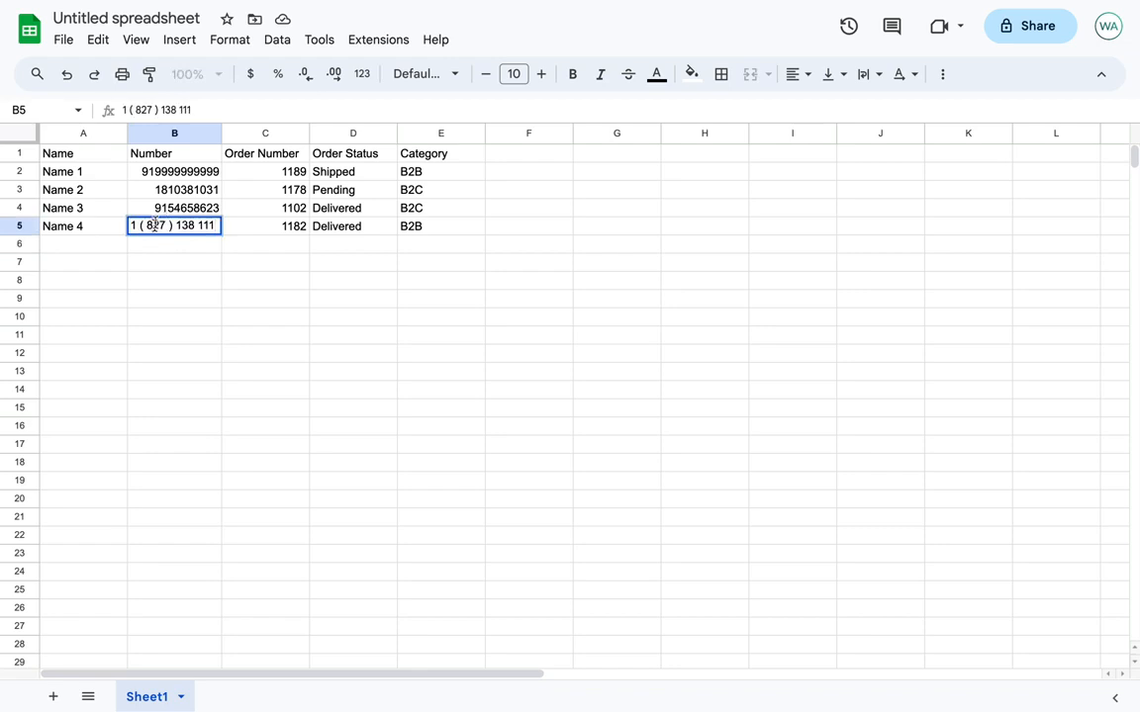
{"action": "left_click", "coordinate": [179, 109]}
{"action": "key", "text": "BackSpace"}
{"action": "key", "text": "Left"}
{"action": "key", "text": "Left"}
{"action": "key", "text": "Left"}
{"action": "key", "text": "BackSpace"}
{"action": "key", "text": "BackSpace"}
{"action": "key", "text": "BackSpace"}
{"action": "key", "text": "Left"}
{"action": "key", "text": "BackSpace"}
{"action": "key", "text": "BackSpace"}
{"action": "key", "text": "BackSpace"}
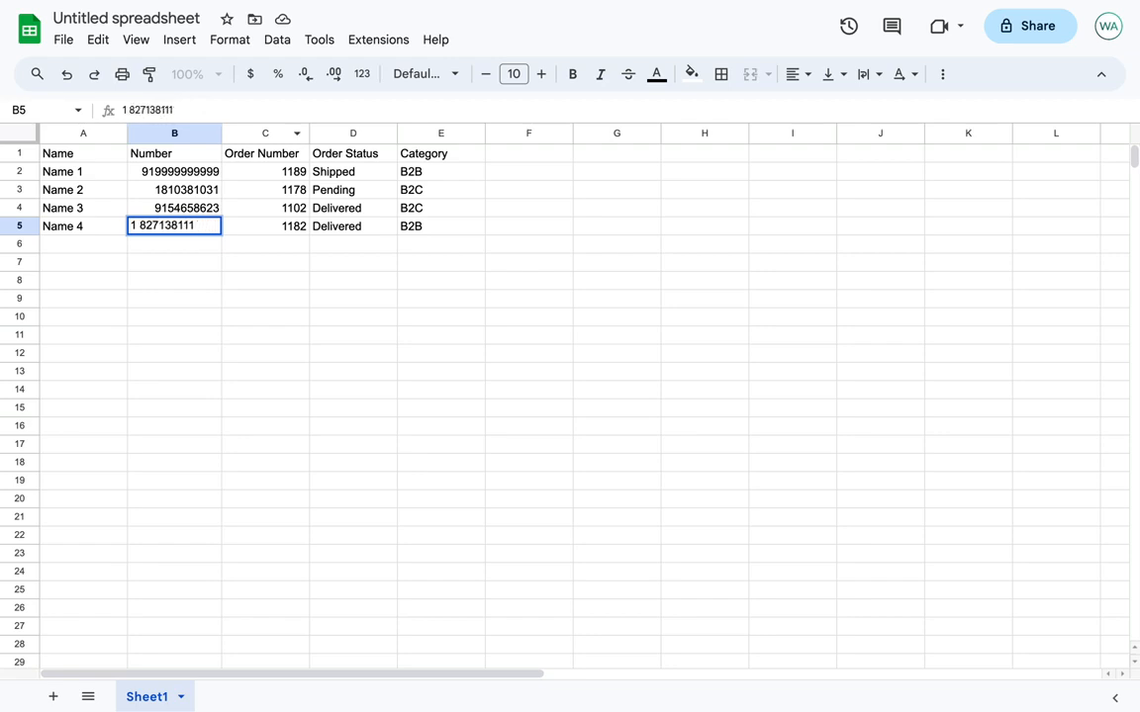
{"action": "left_click", "coordinate": [331, 211]}
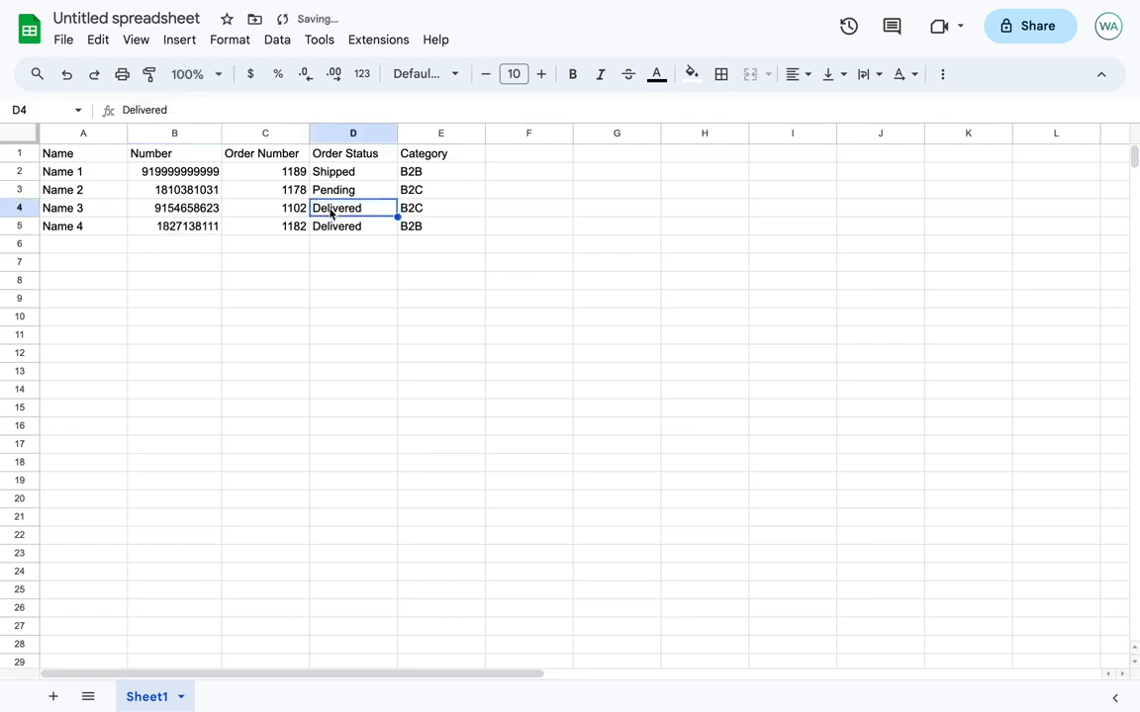
Apply the custom number format 0 to the whole Number column (column B)
{"action": "left_click", "coordinate": [186, 133]}
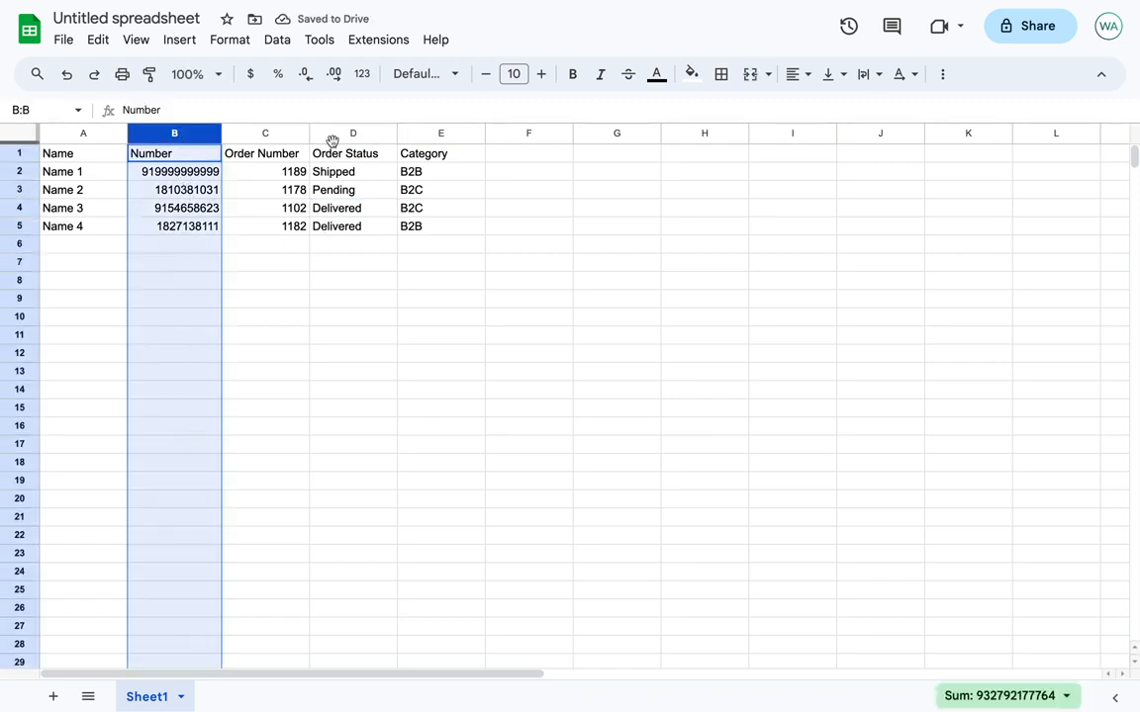
{"action": "left_click", "coordinate": [364, 75]}
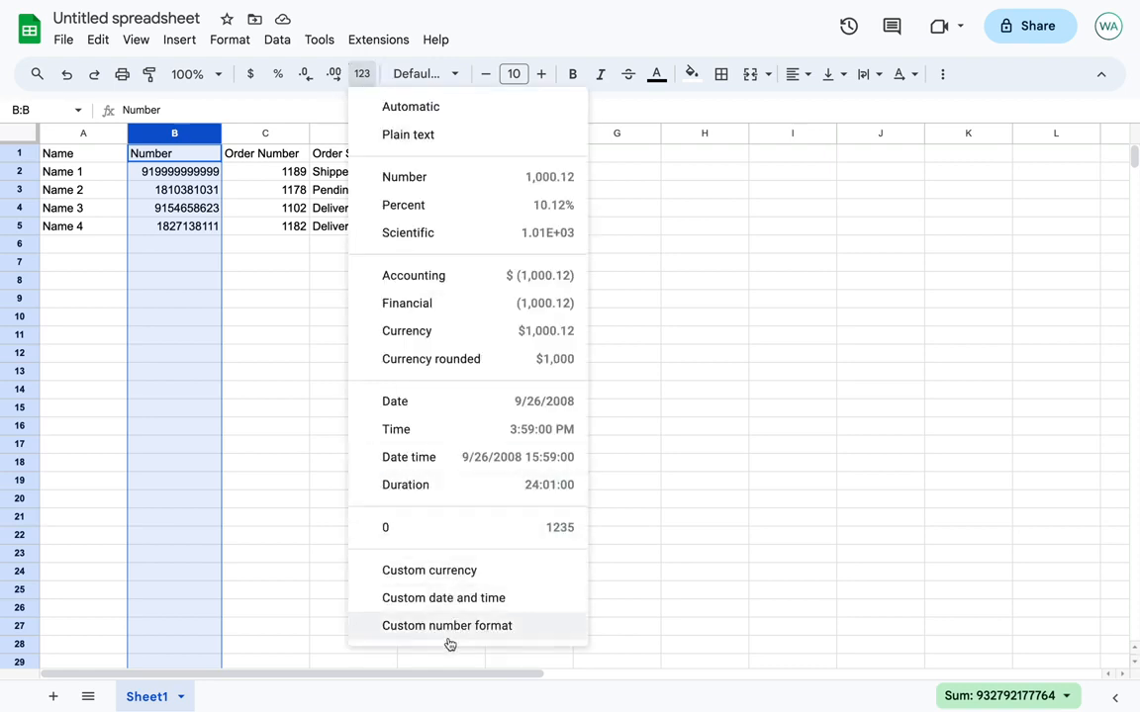
{"action": "left_click", "coordinate": [415, 629]}
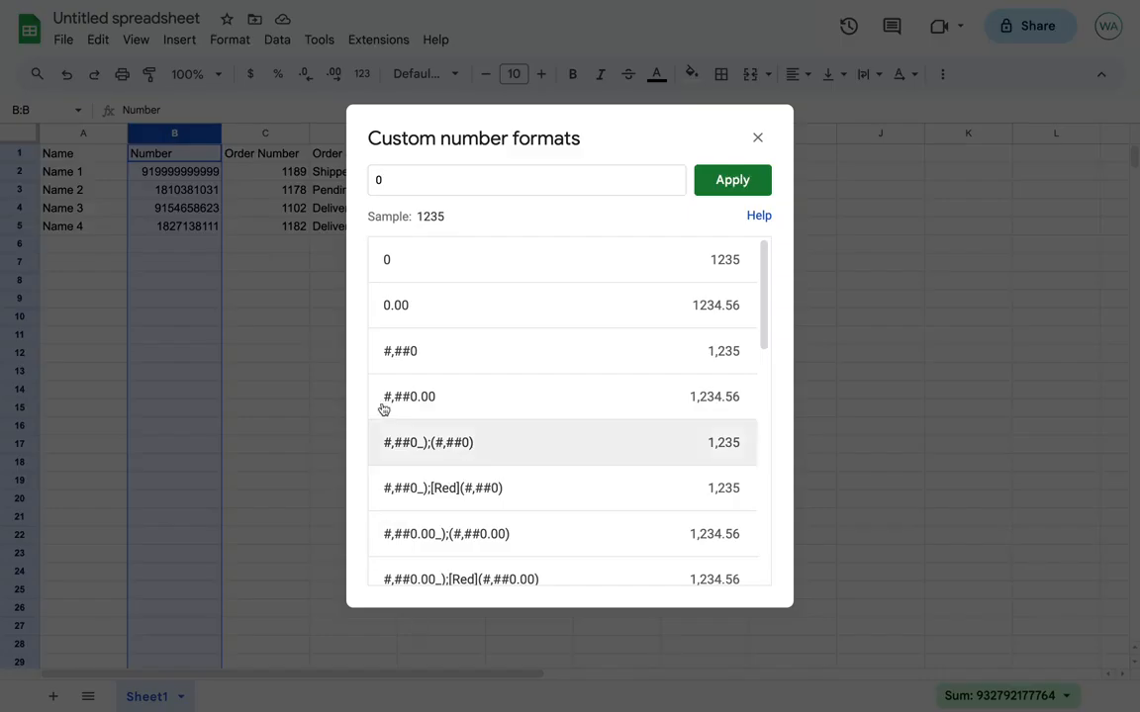
{"action": "left_click", "coordinate": [391, 267]}
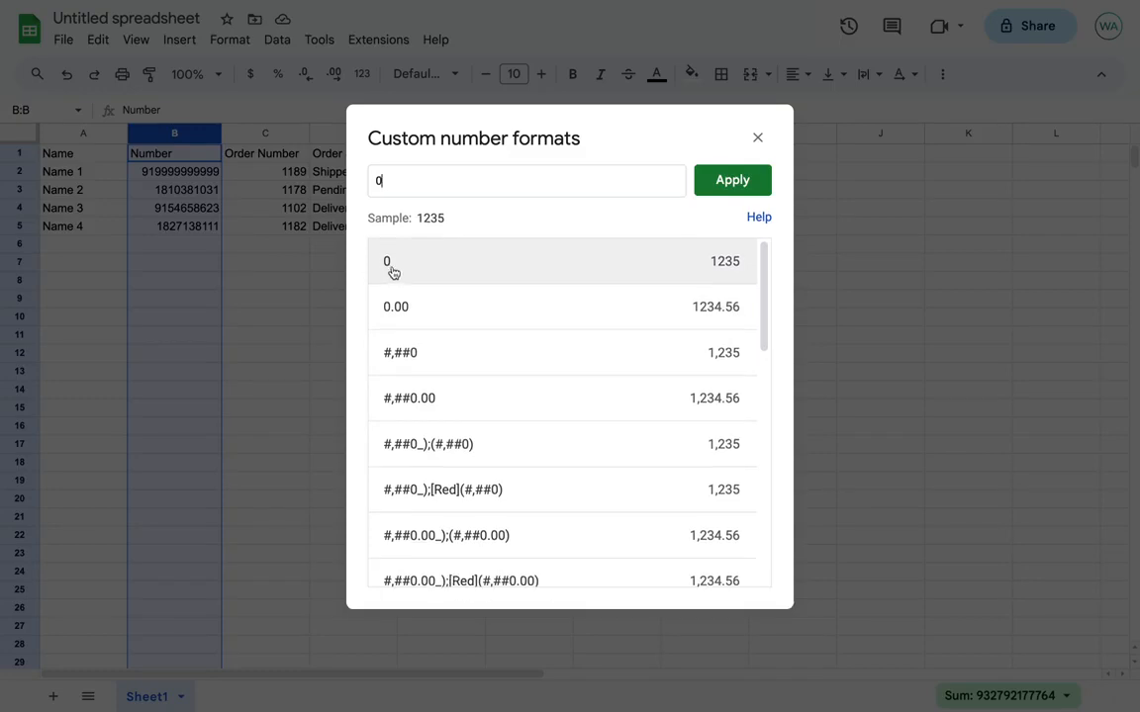
{"action": "left_click", "coordinate": [732, 178]}
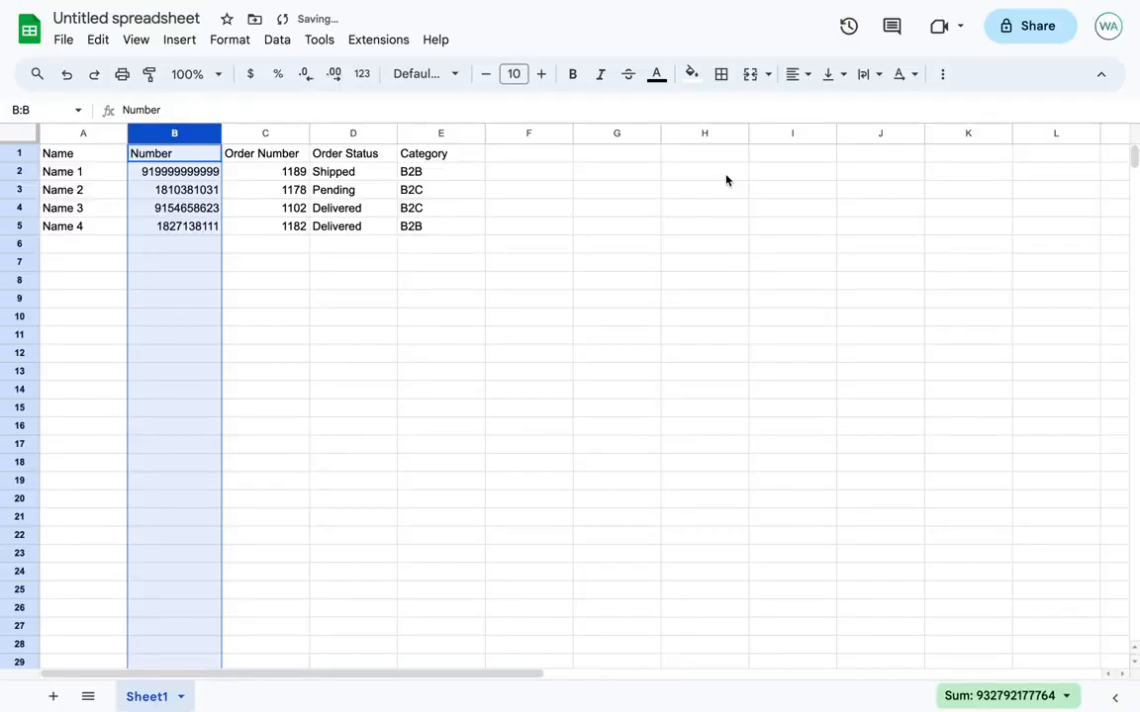
{"action": "left_click", "coordinate": [271, 272]}
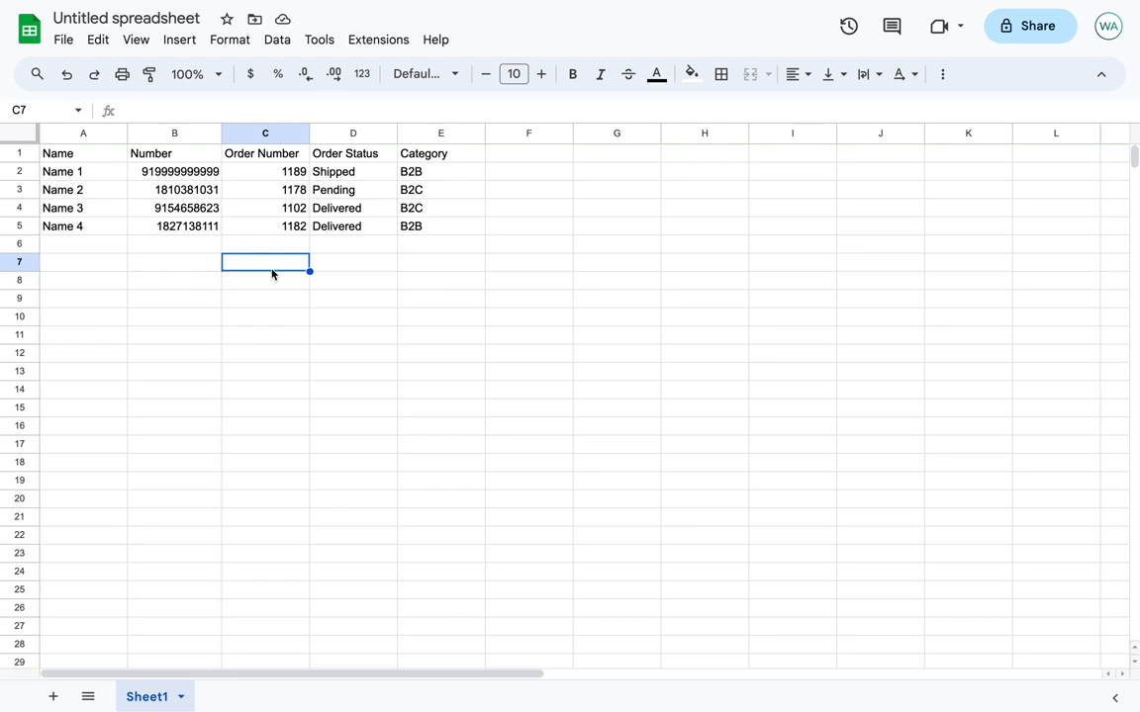
Check the Order Number and Order Status headers, and open the custom fields list in the 1automations CRM
{"action": "left_click", "coordinate": [284, 158]}
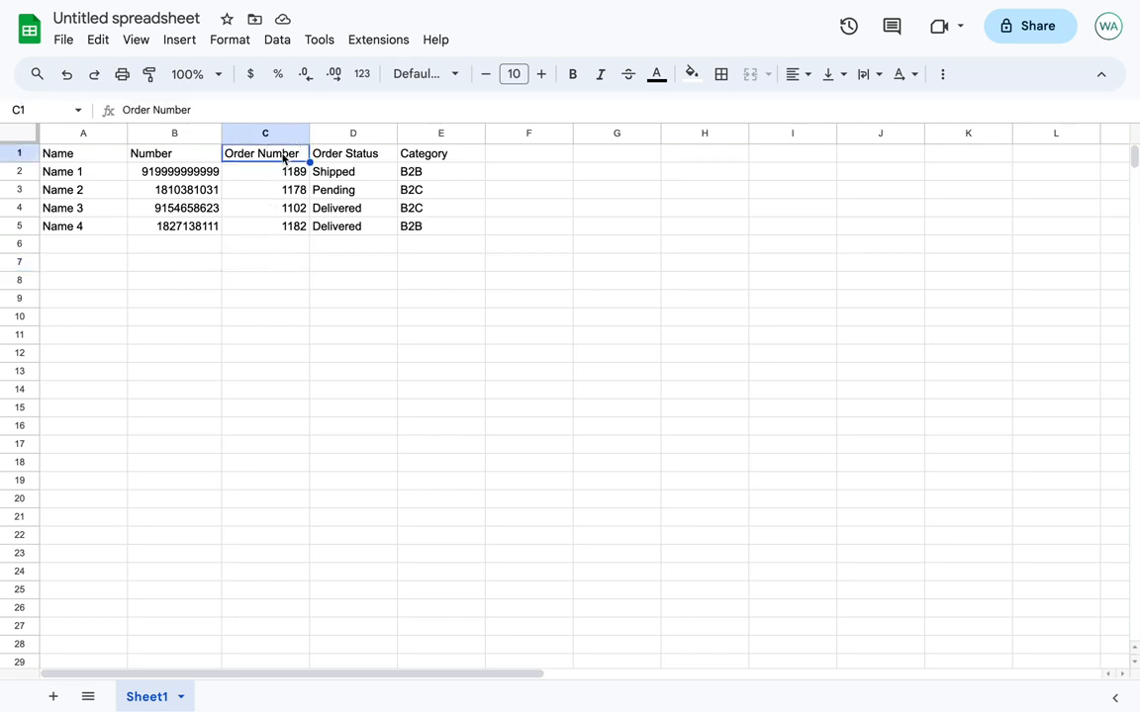
{"action": "left_click", "coordinate": [369, 155]}
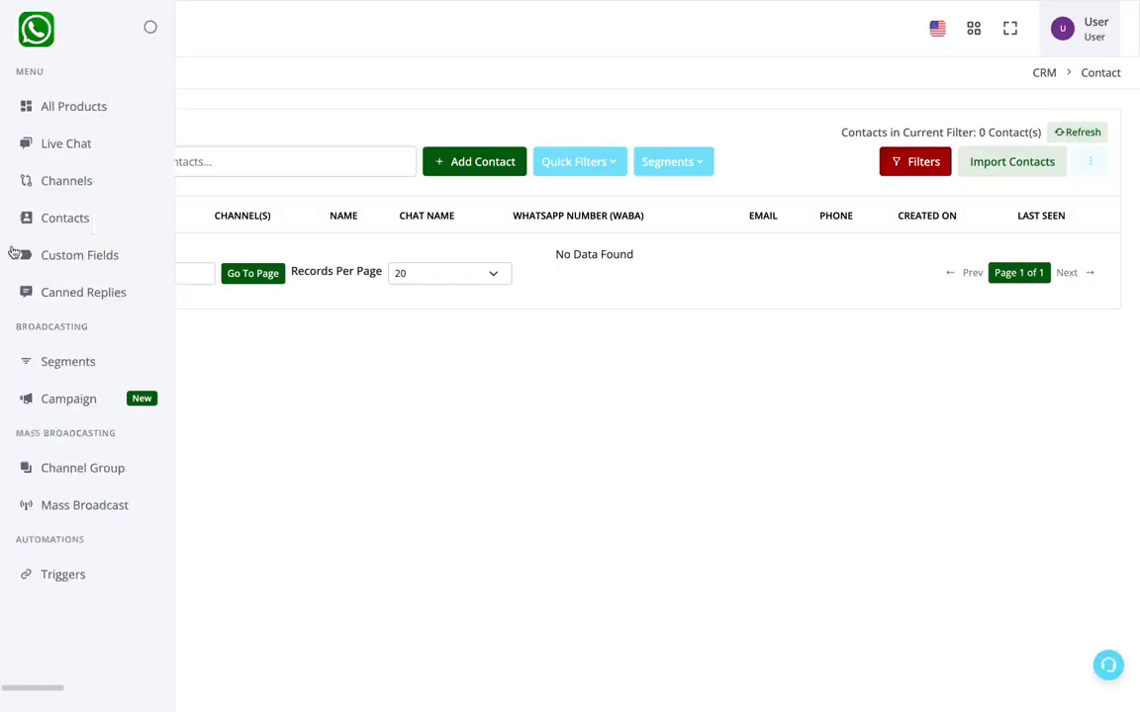
{"action": "left_click", "coordinate": [41, 254]}
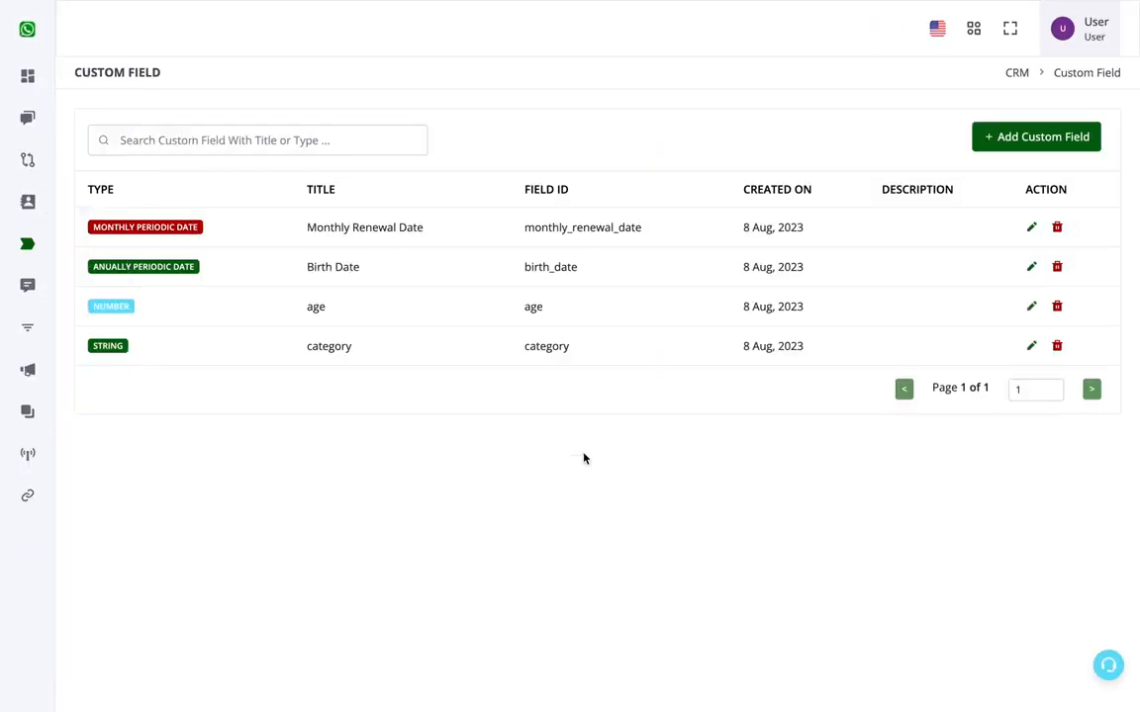
{"action": "left_click_drag", "start_coordinate": [378, 361], "coordinate": [291, 348]}
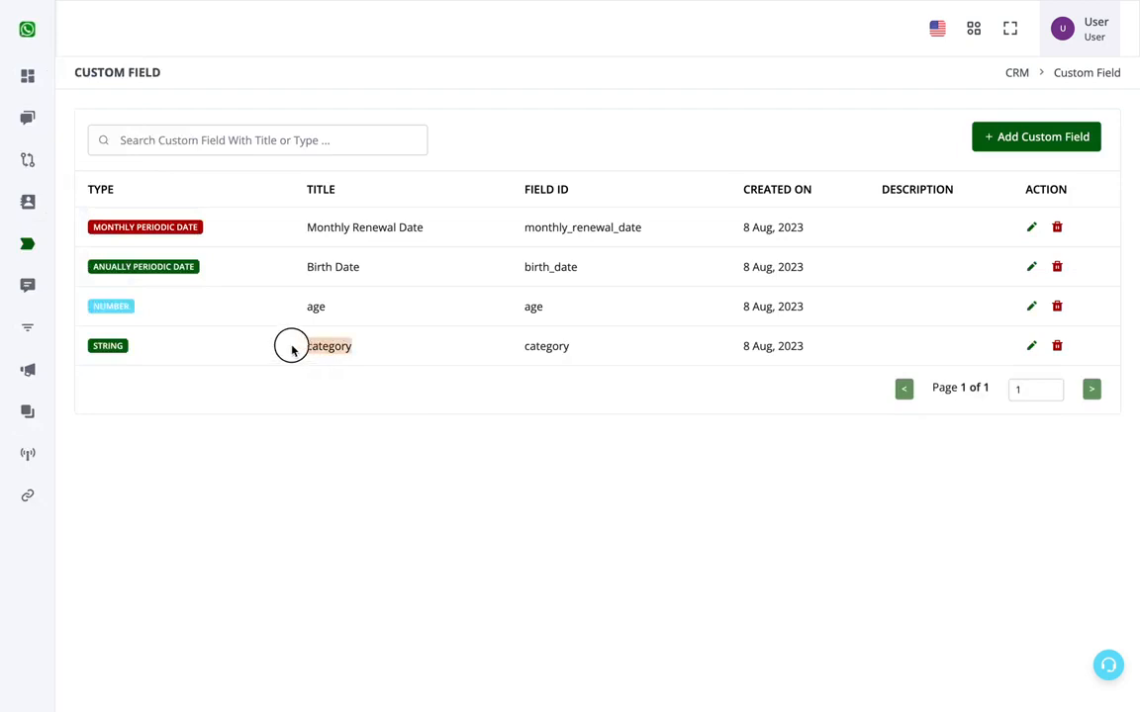
Add a custom field titled "Order Number" with the String field type
{"action": "left_click", "coordinate": [1073, 136]}
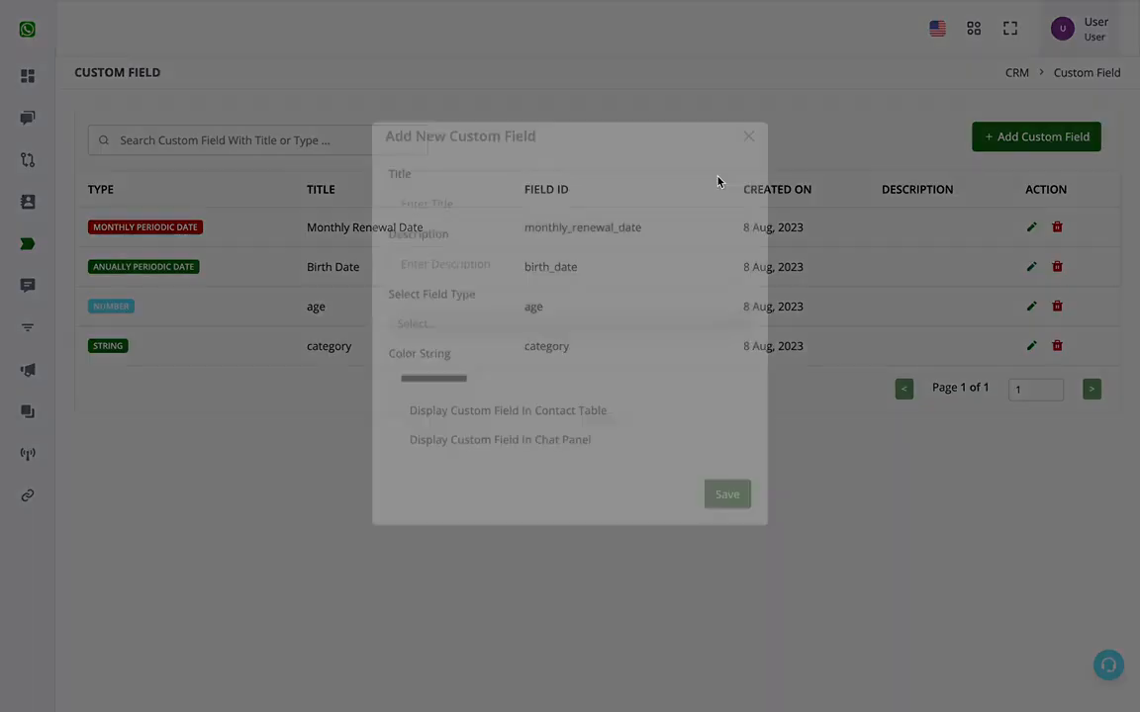
{"action": "left_click", "coordinate": [410, 224]}
{"action": "type", "text": "Orde"}
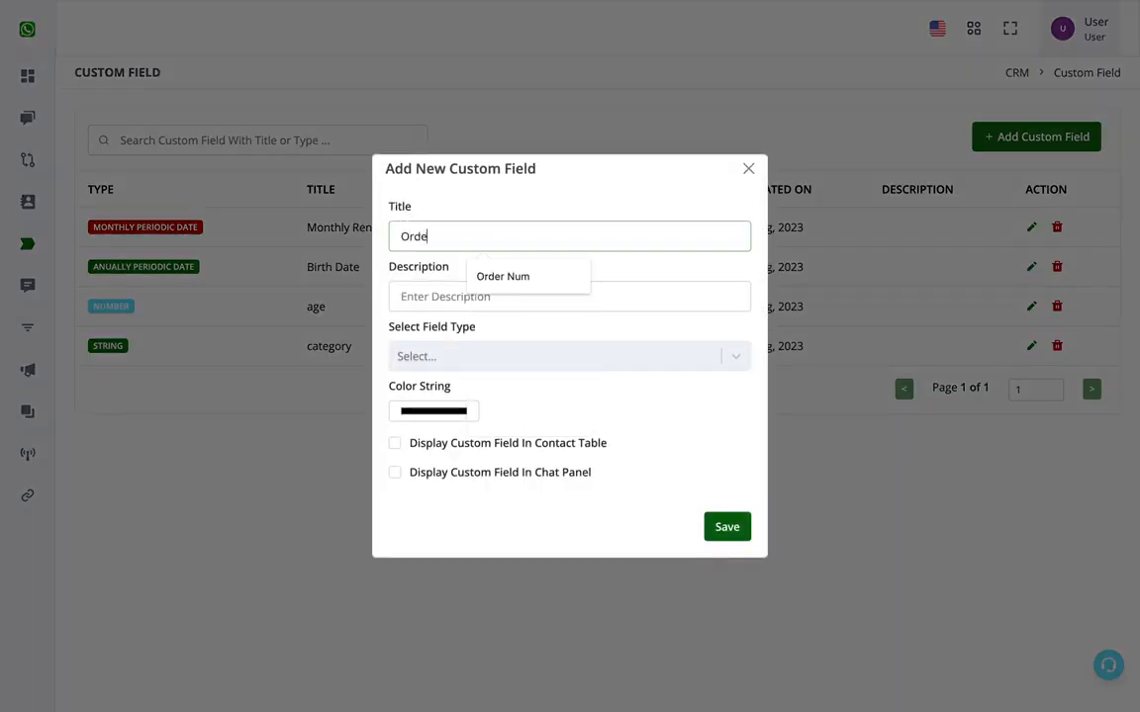
{"action": "type", "text": "r Number"}
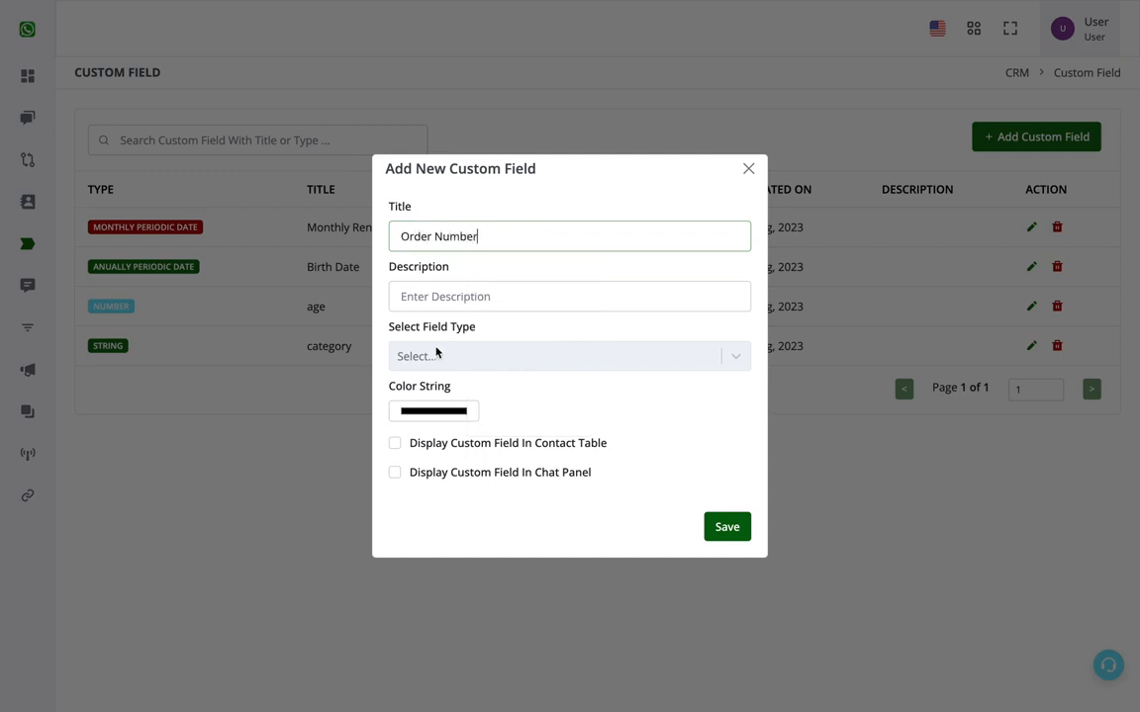
{"action": "left_click", "coordinate": [436, 353]}
{"action": "left_click", "coordinate": [441, 394]}
{"action": "left_click", "coordinate": [738, 534]}
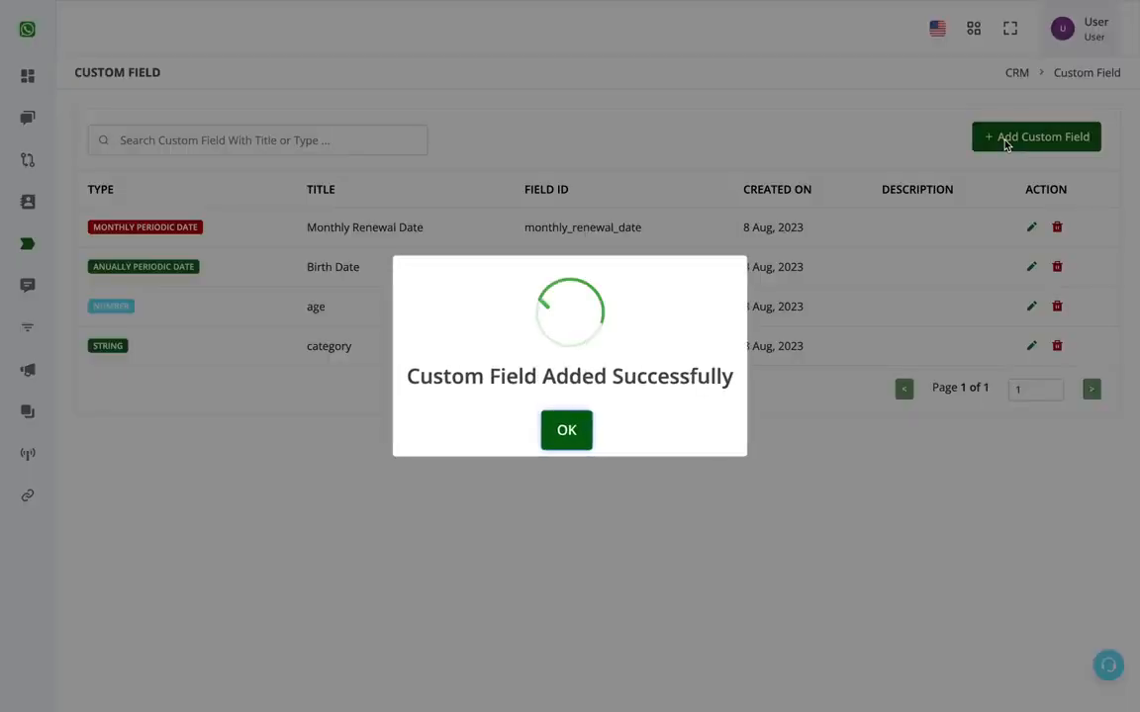
{"action": "left_click", "coordinate": [577, 427]}
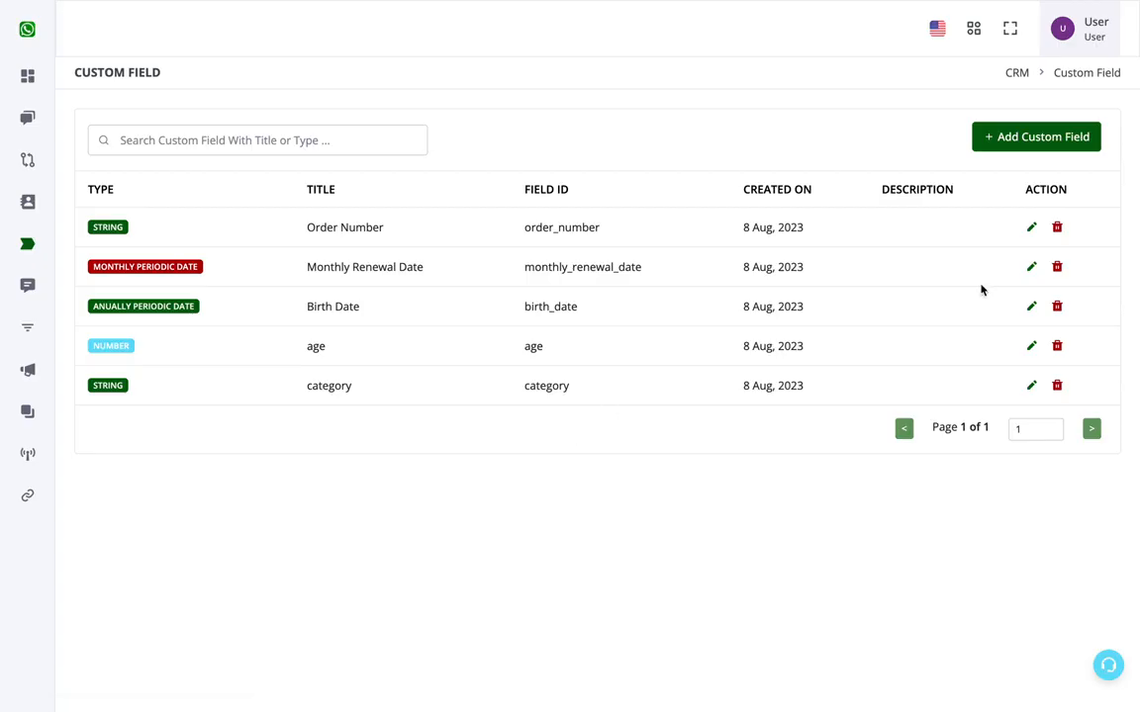
Add a custom field titled "Order Status" with the String field type
{"action": "left_click", "coordinate": [1036, 136]}
{"action": "left_click", "coordinate": [542, 228]}
{"action": "type", "text": "Orde"}
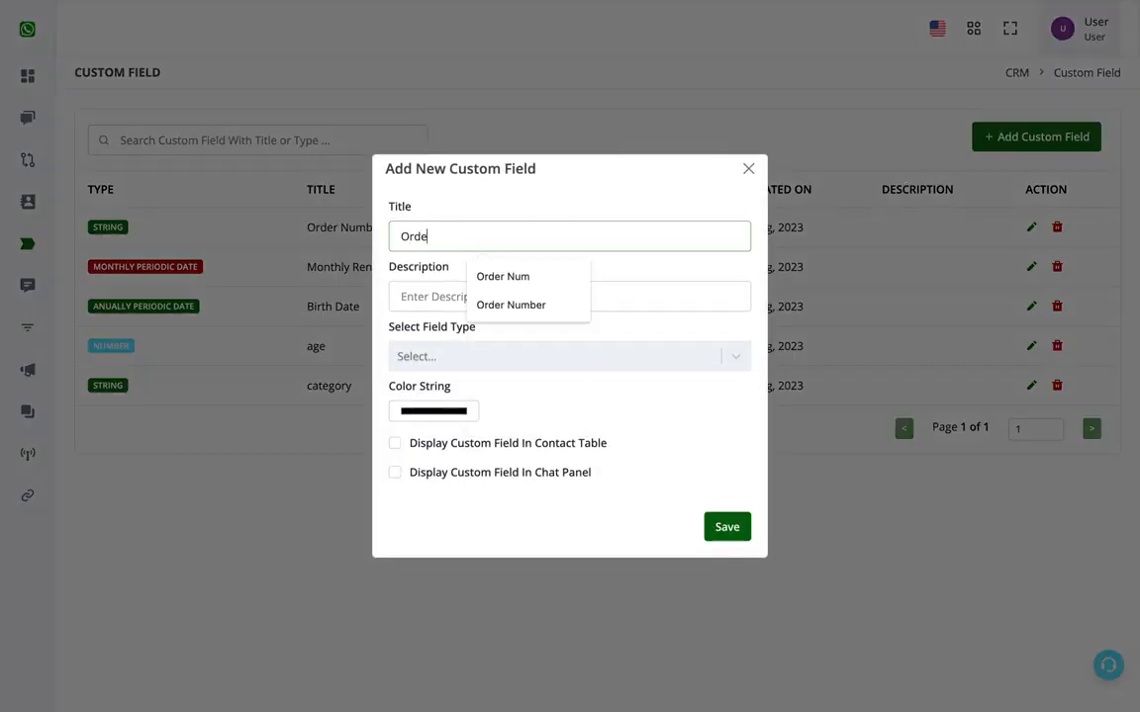
{"action": "type", "text": "r Sat"}
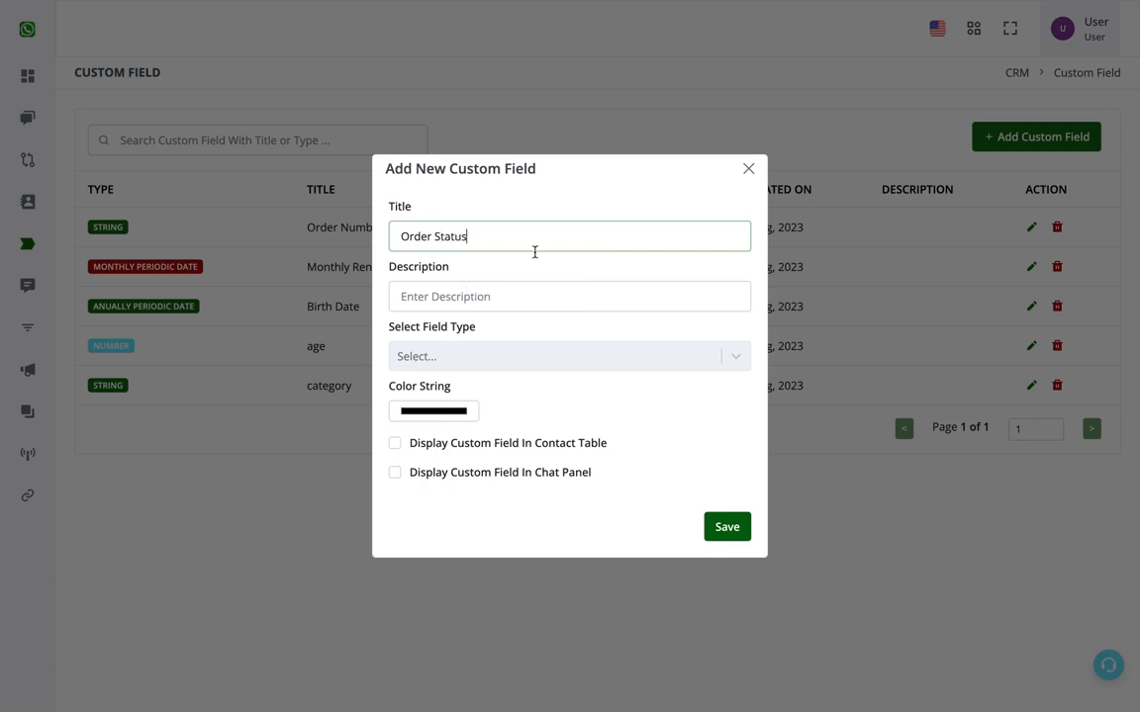
{"action": "left_click", "coordinate": [513, 359]}
{"action": "left_click", "coordinate": [519, 397]}
{"action": "left_click", "coordinate": [721, 529]}
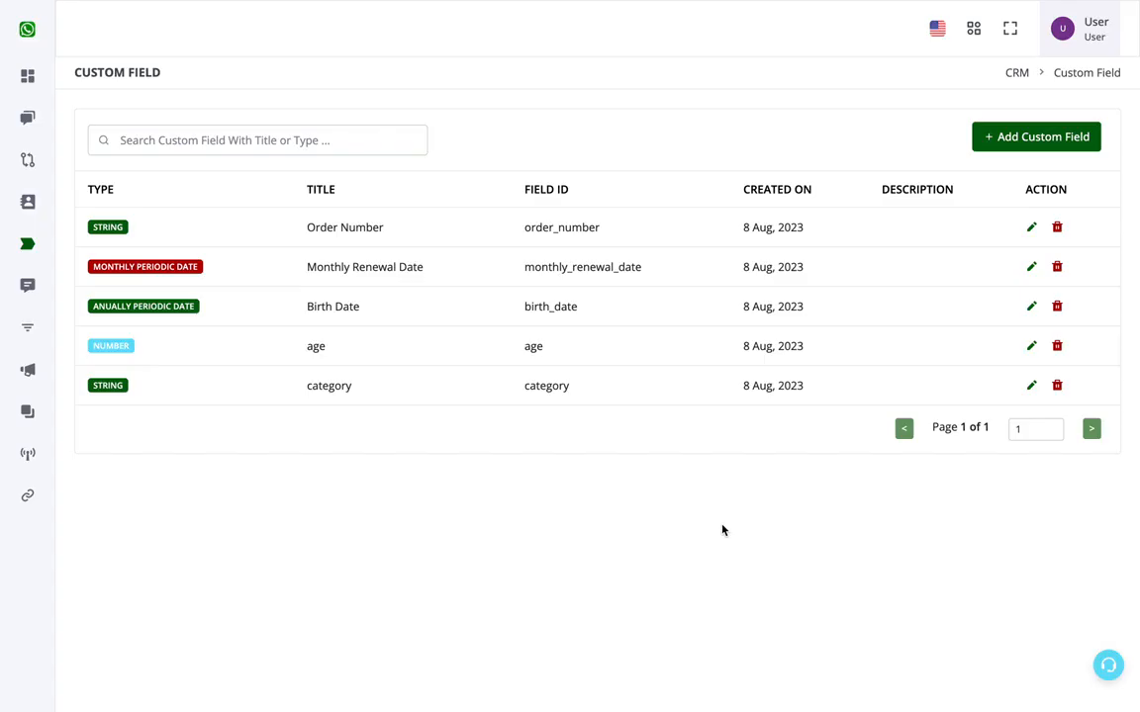
{"action": "left_click", "coordinate": [586, 433]}
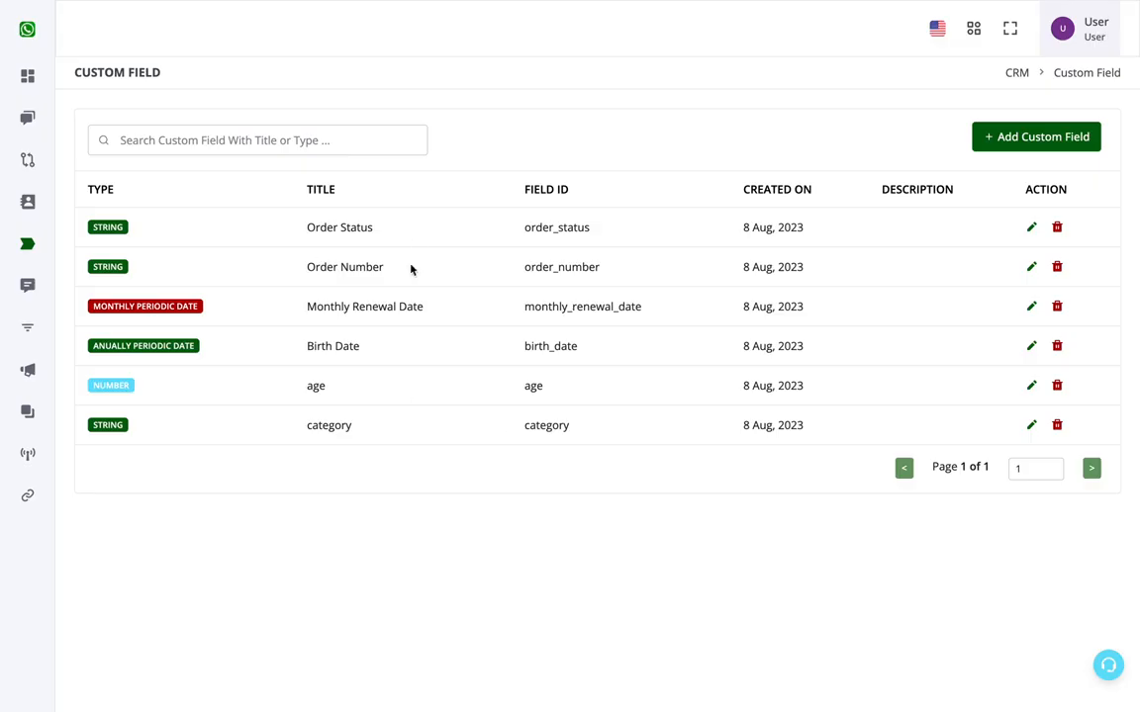
Open the CRM's contacts page, and switch back to Google Sheets to rename the spreadsheet "test import"
{"action": "left_click", "coordinate": [30, 215]}
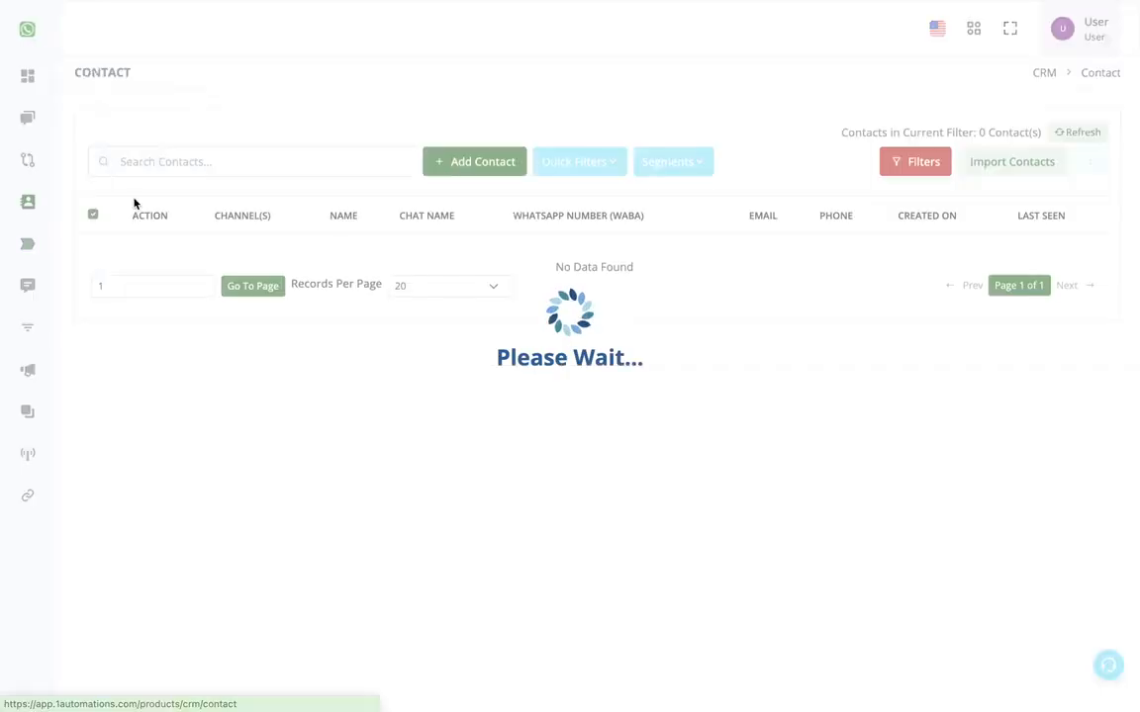
{"action": "key", "text": "ctrl+Tab"}
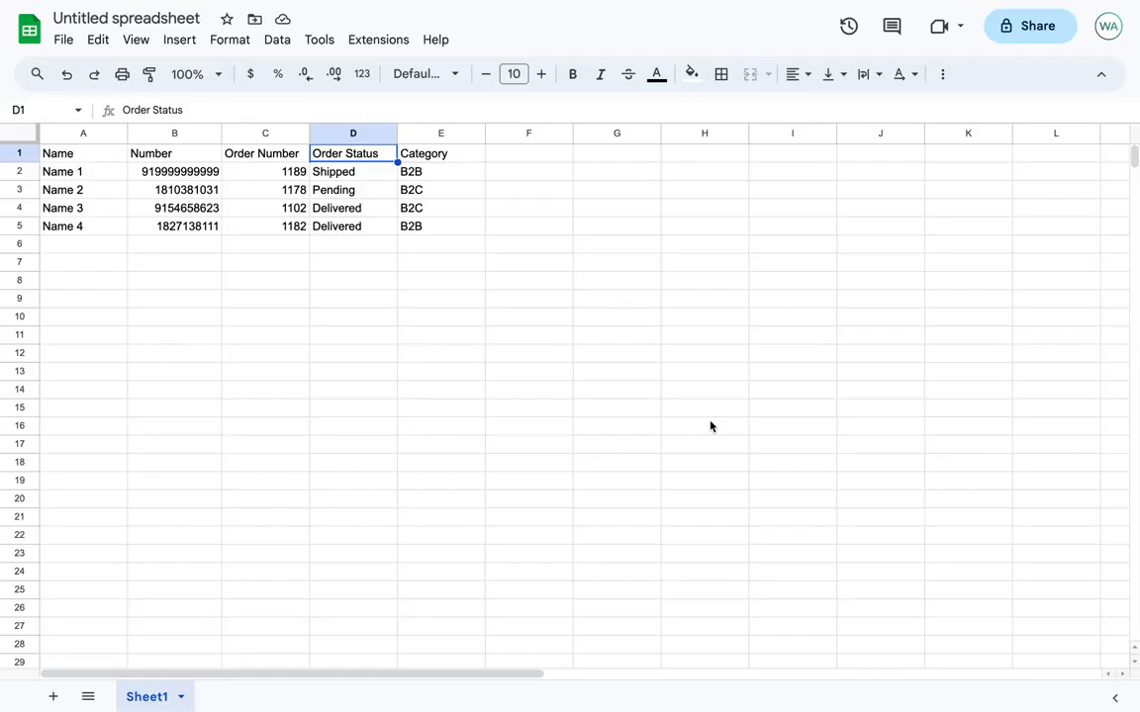
{"action": "left_click", "coordinate": [111, 19]}
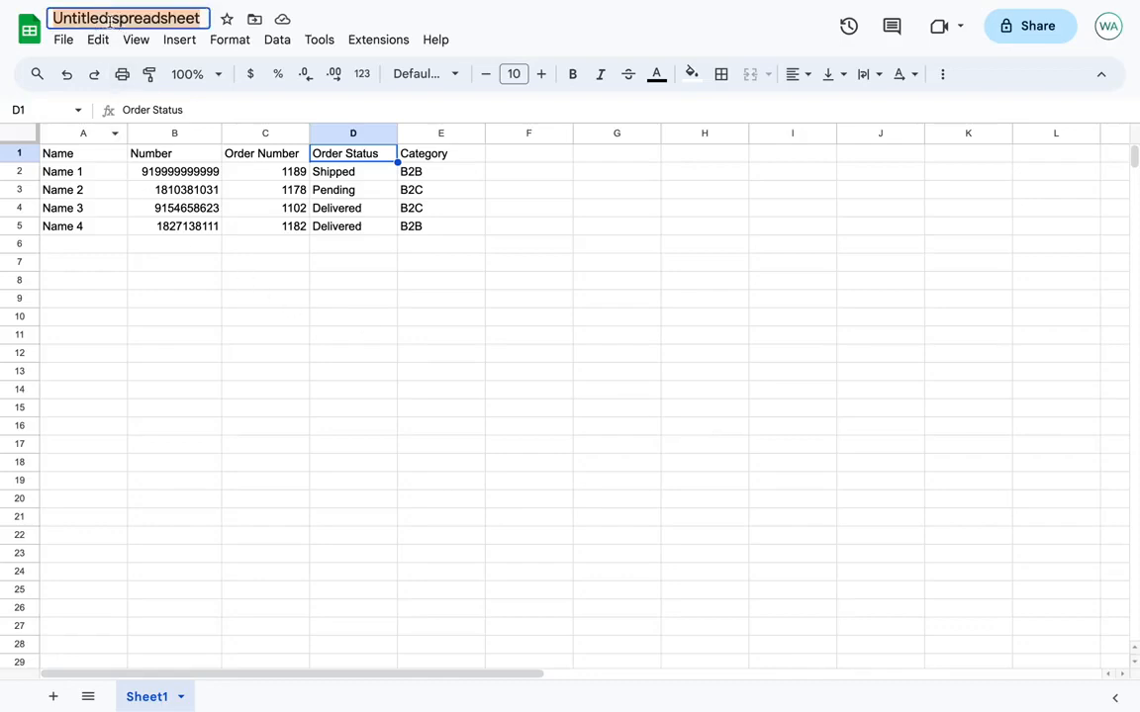
{"action": "type", "text": "test import"}
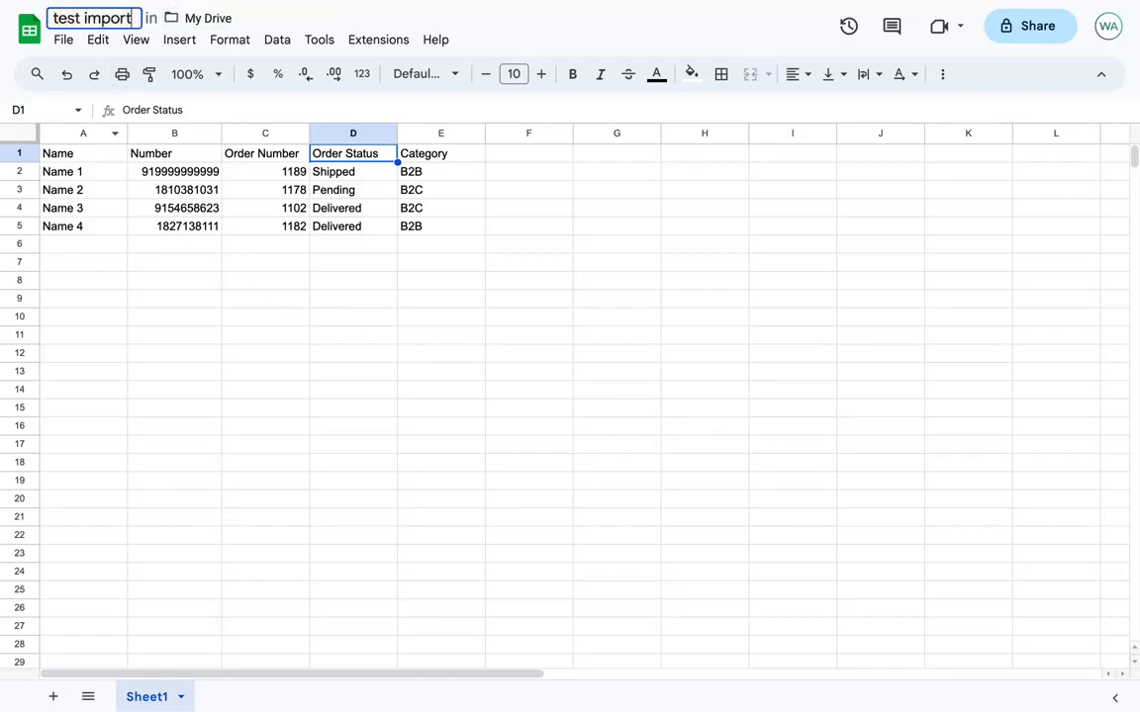
Commit the spreadsheet's new name and download the sheet as a Comma Separated Values (.csv) file
{"action": "left_click", "coordinate": [176, 318]}
{"action": "left_click", "coordinate": [65, 42]}
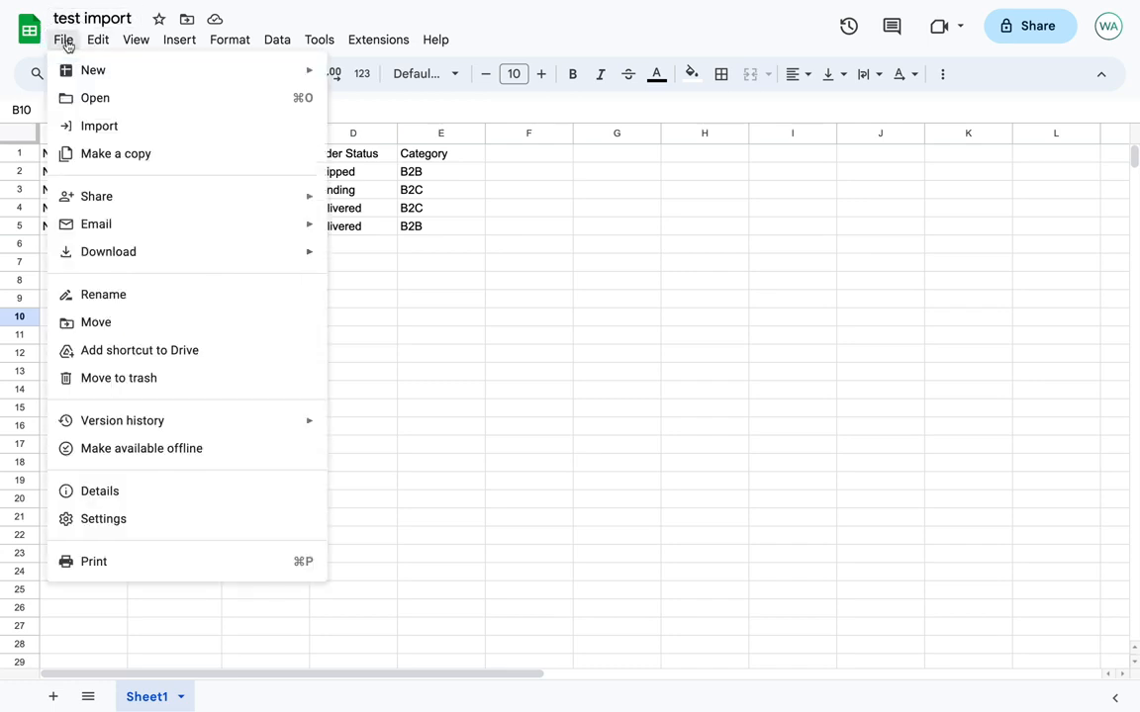
{"action": "mouse_move", "coordinate": [125, 257]}
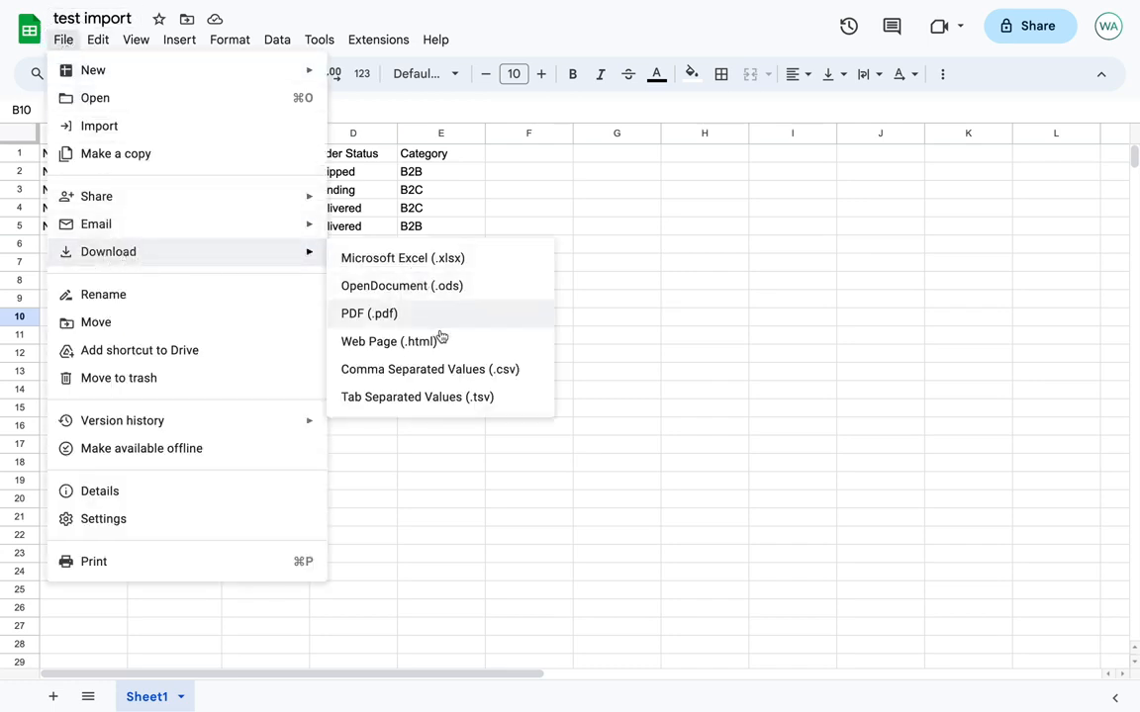
{"action": "left_click", "coordinate": [516, 374]}
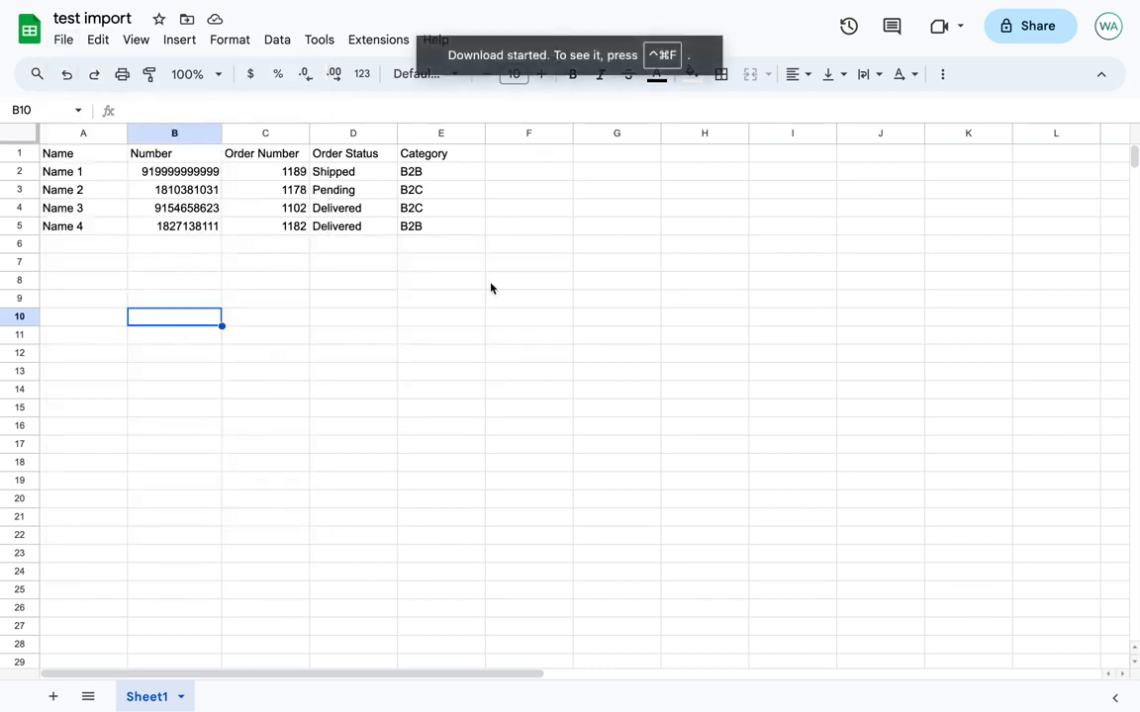
Switch to the 1automations CRM and load "test import - Sheet1.csv" from Downloads for contact import, checking the sheet's header row
{"action": "key", "text": "ctrl+Tab"}
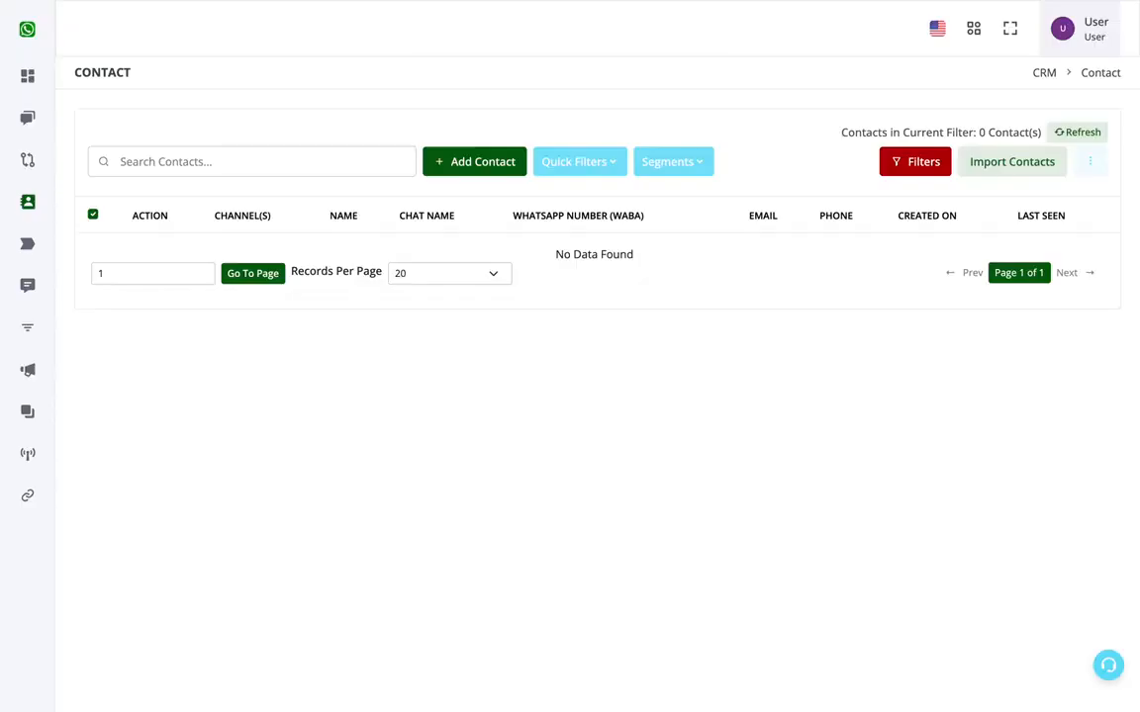
{"action": "left_click", "coordinate": [1016, 171]}
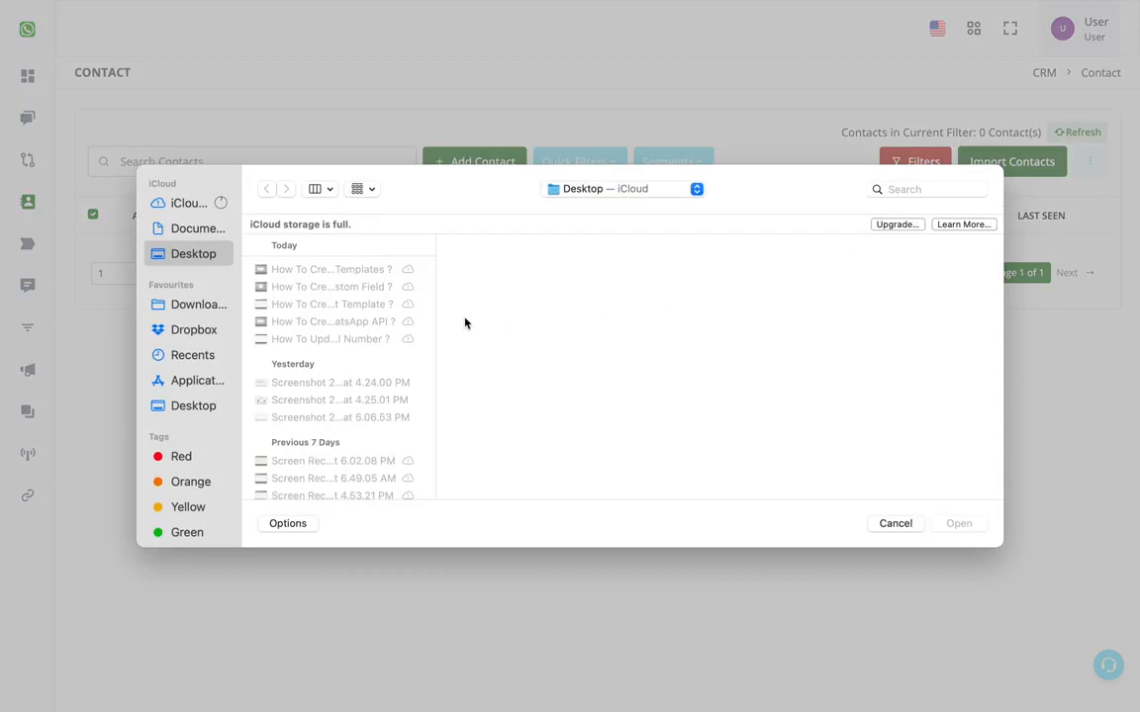
{"action": "left_click", "coordinate": [202, 308]}
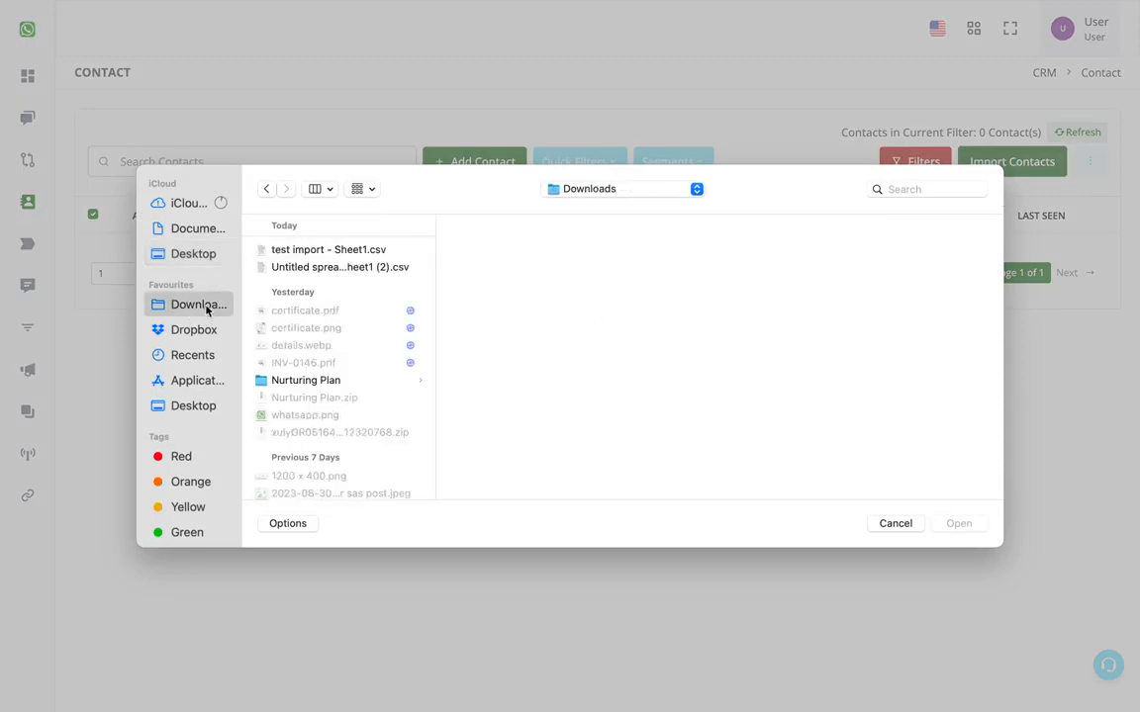
{"action": "left_click", "coordinate": [311, 250]}
{"action": "left_click", "coordinate": [965, 522]}
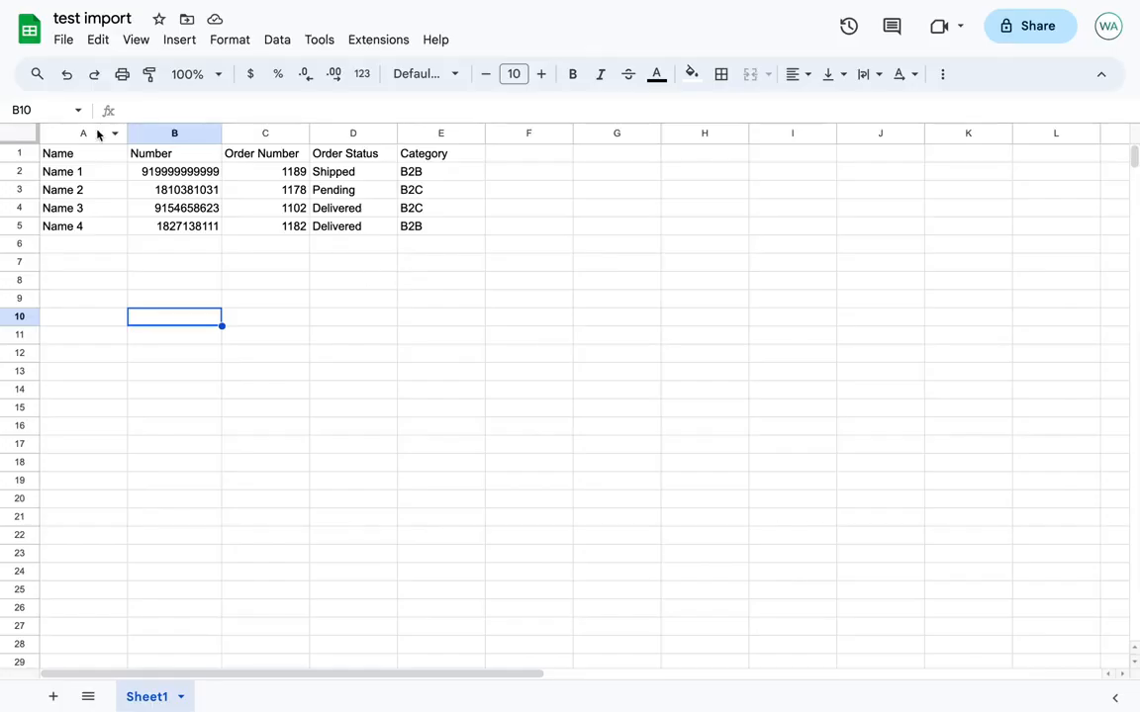
{"action": "left_click", "coordinate": [33, 153]}
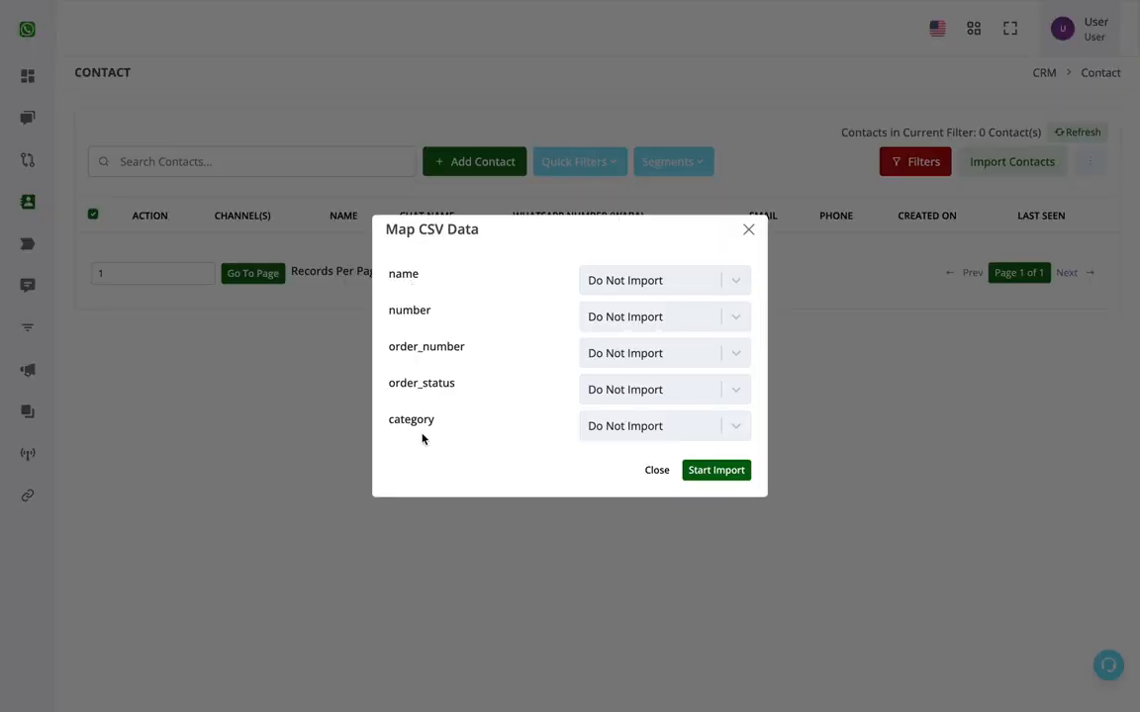
{"action": "left_click", "coordinate": [674, 281]}
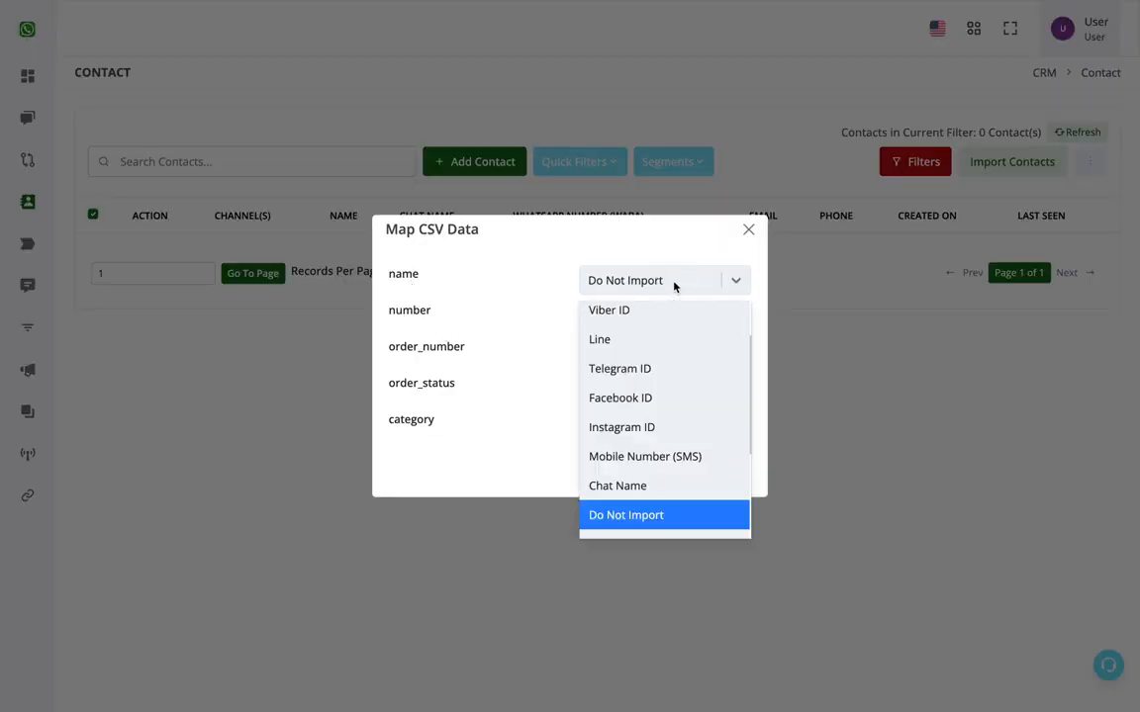
{"action": "left_click", "coordinate": [674, 286]}
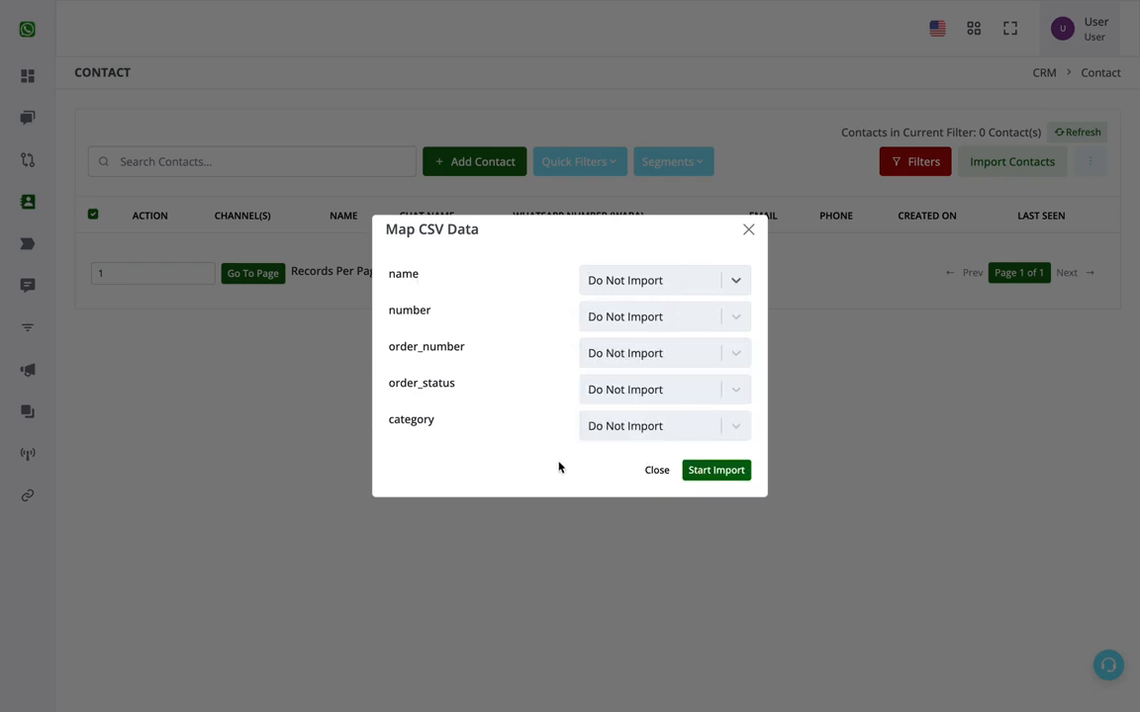
{"action": "left_click", "coordinate": [659, 429]}
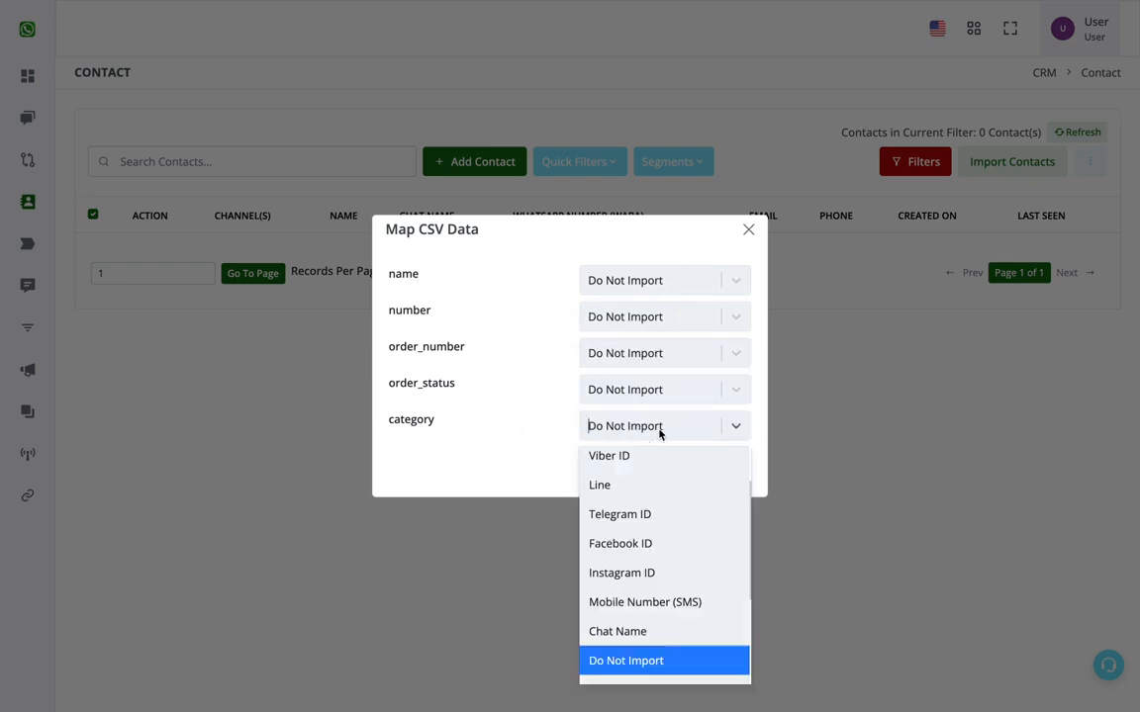
{"action": "left_click", "coordinate": [633, 663]}
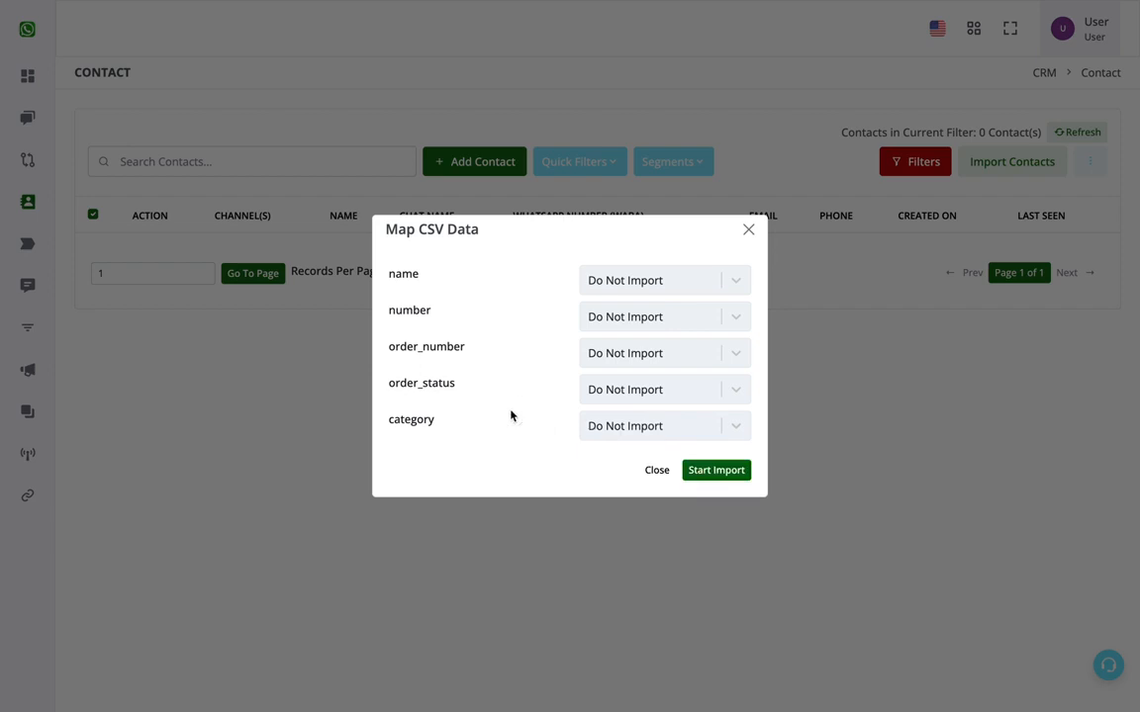
Map the CSV's name column to the Chat Name field
{"action": "left_click", "coordinate": [640, 268]}
{"action": "scroll", "coordinate": [650, 432], "scroll_direction": "up", "scroll_amount": 2}
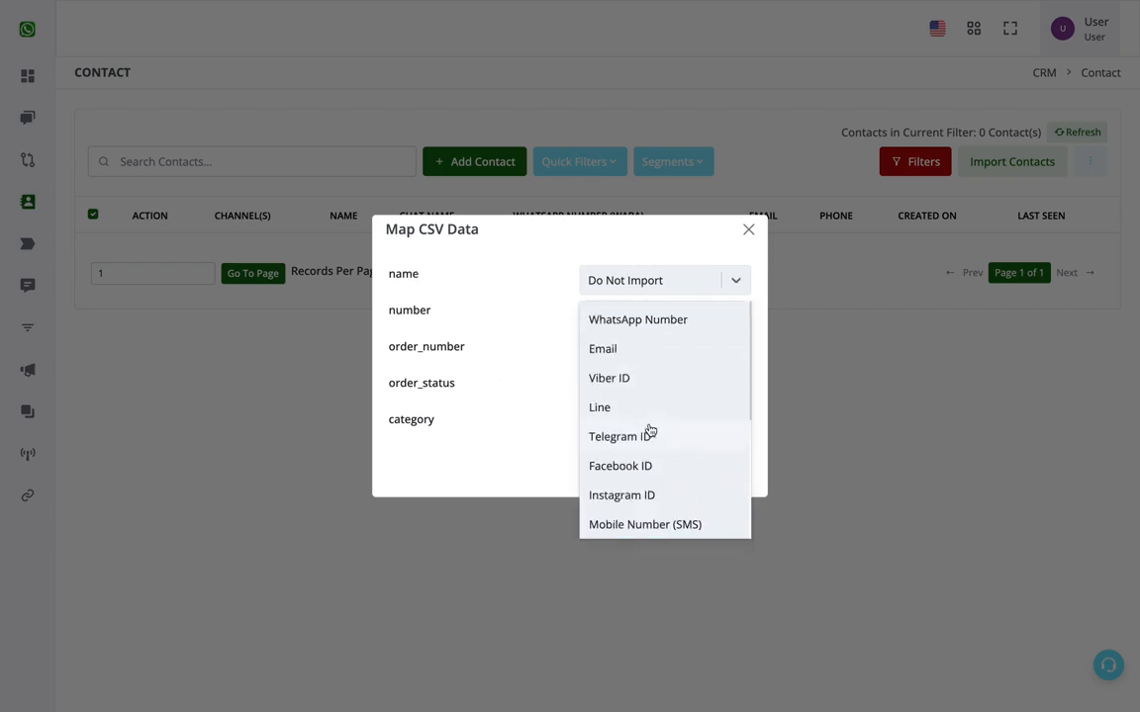
{"action": "scroll", "coordinate": [650, 432], "scroll_direction": "down", "scroll_amount": 4}
{"action": "scroll", "coordinate": [650, 432], "scroll_direction": "up", "scroll_amount": 3}
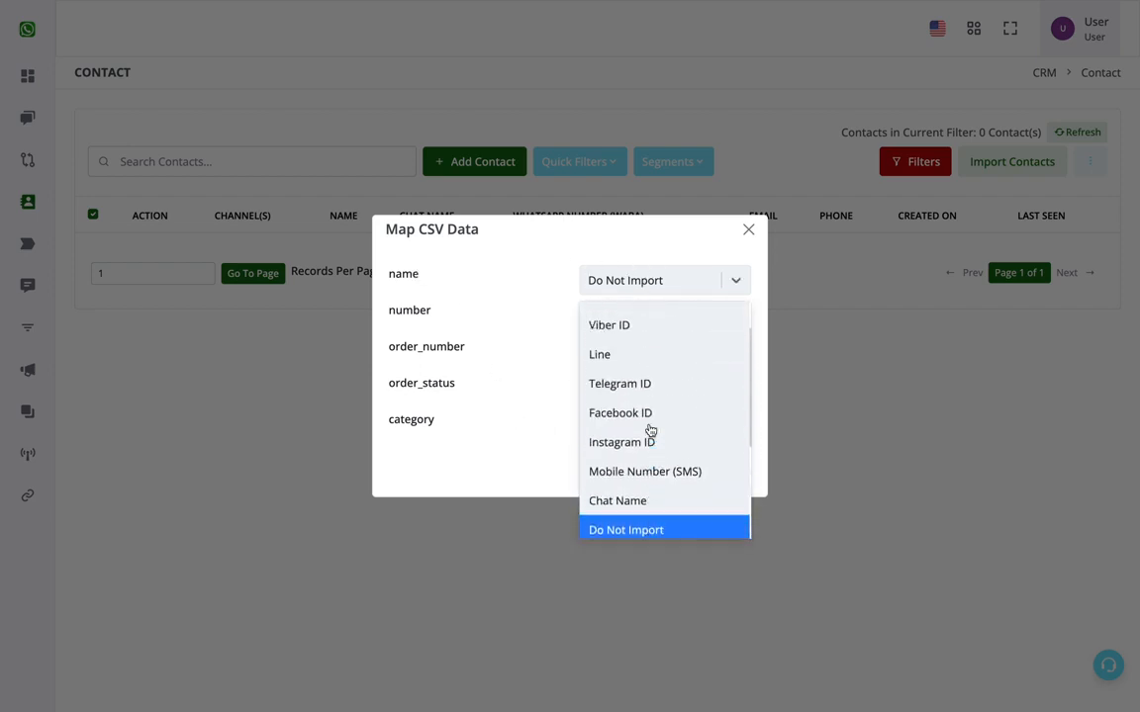
{"action": "scroll", "coordinate": [650, 431], "scroll_direction": "down", "scroll_amount": 1}
{"action": "scroll", "coordinate": [650, 432], "scroll_direction": "down", "scroll_amount": 1}
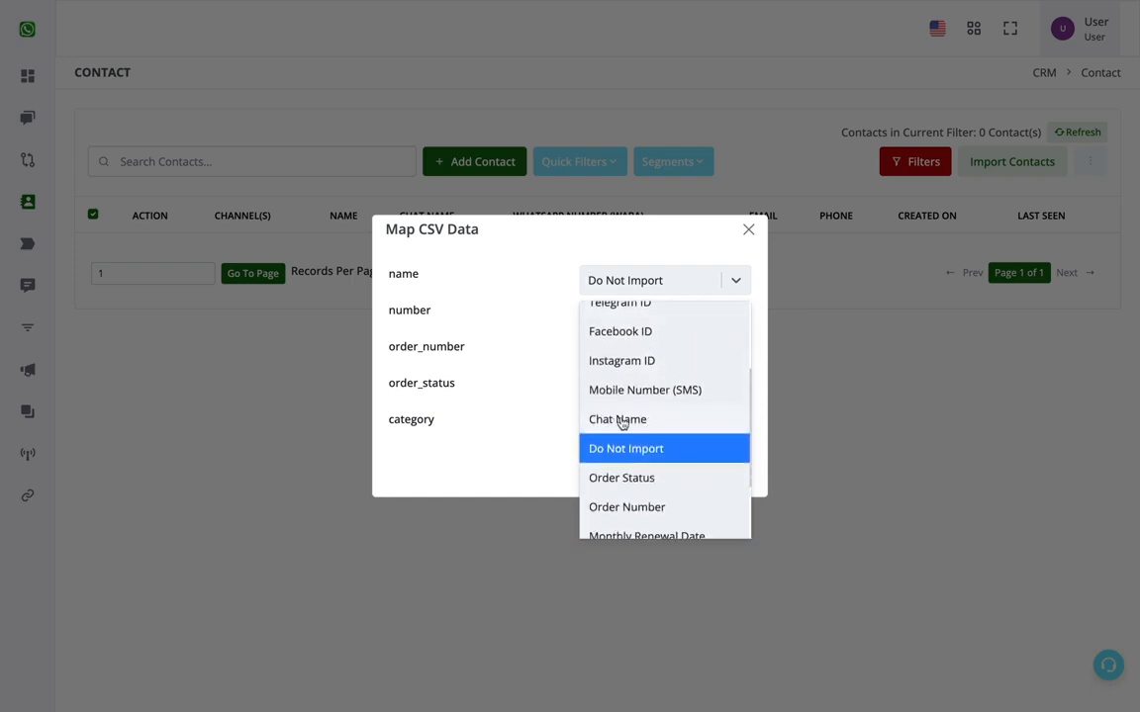
{"action": "scroll", "coordinate": [634, 424], "scroll_direction": "up", "scroll_amount": 1}
{"action": "scroll", "coordinate": [634, 424], "scroll_direction": "up", "scroll_amount": 1}
{"action": "scroll", "coordinate": [633, 424], "scroll_direction": "down", "scroll_amount": 2}
{"action": "left_click", "coordinate": [624, 380]}
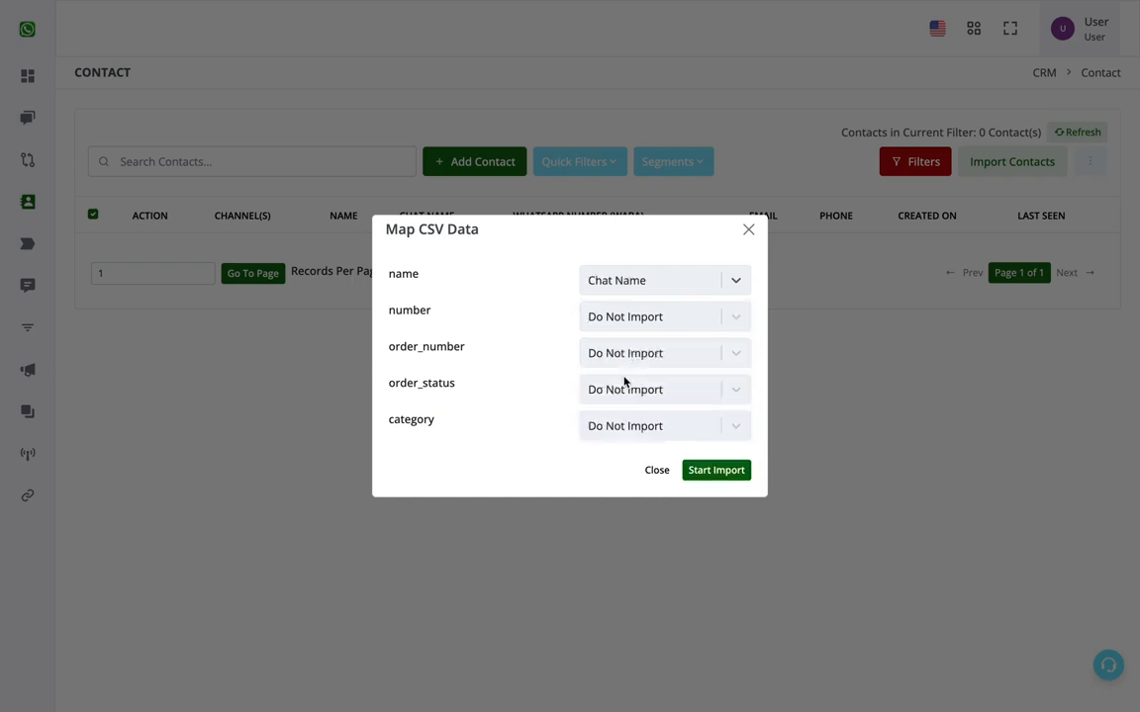
Map the CSV's number column to the WhatsApp Number field
{"action": "left_click", "coordinate": [589, 317]}
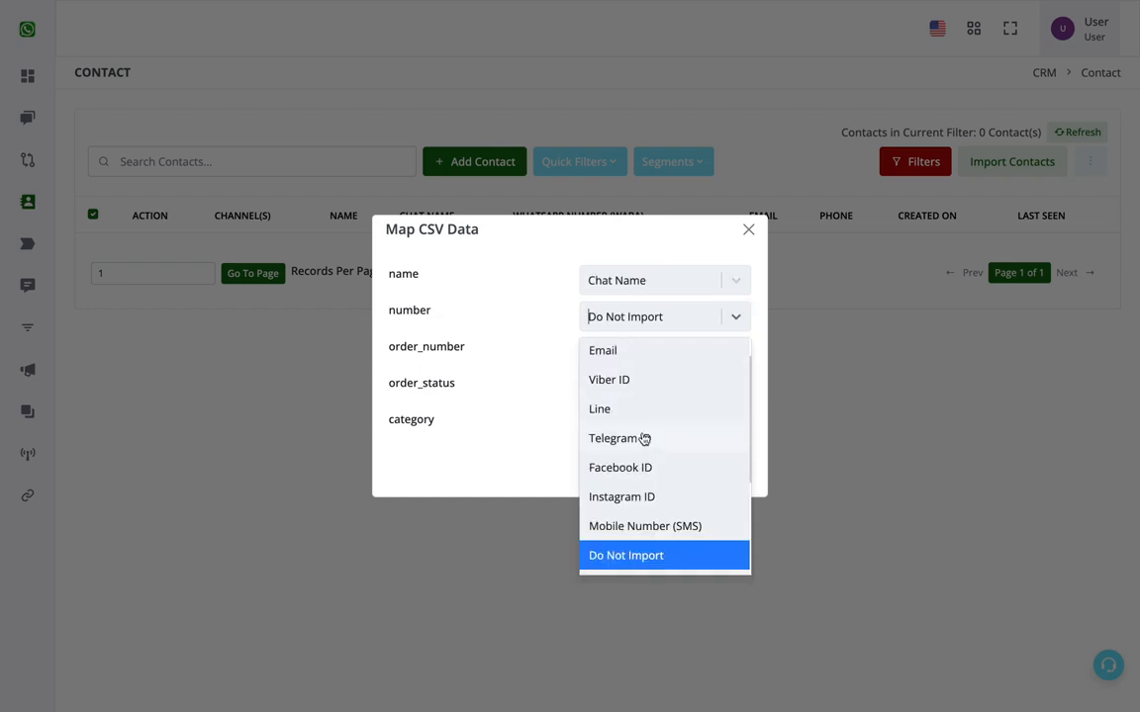
{"action": "scroll", "coordinate": [644, 438], "scroll_direction": "up", "scroll_amount": 1}
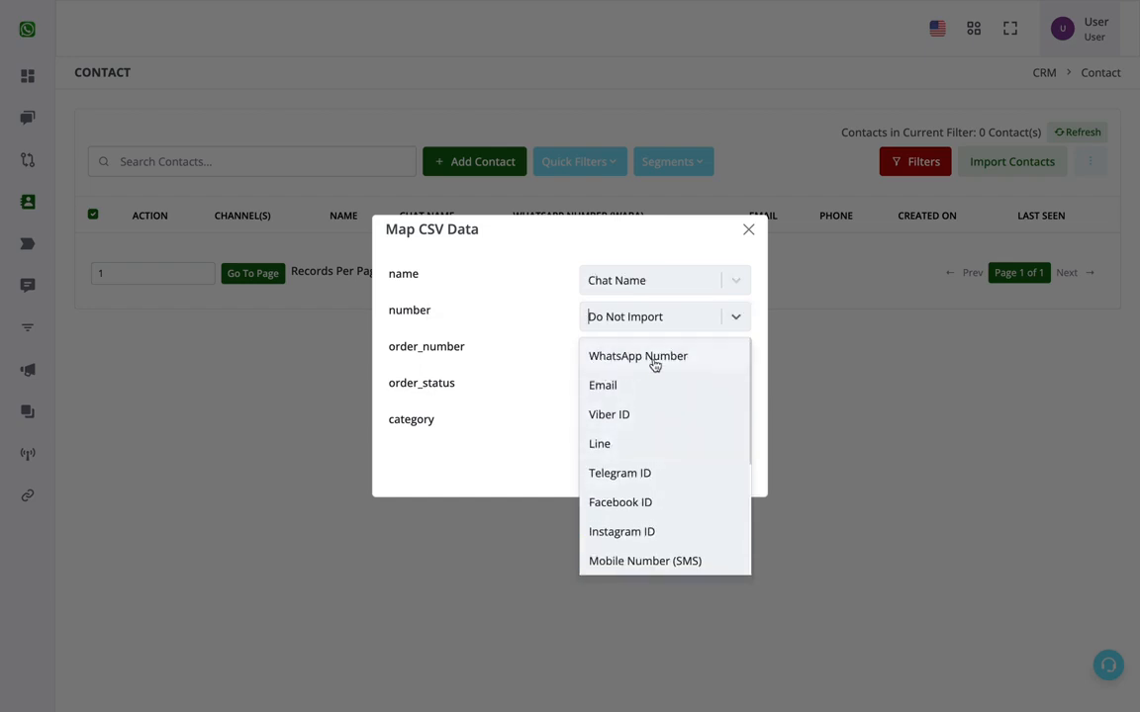
{"action": "scroll", "coordinate": [641, 451], "scroll_direction": "down", "scroll_amount": 1}
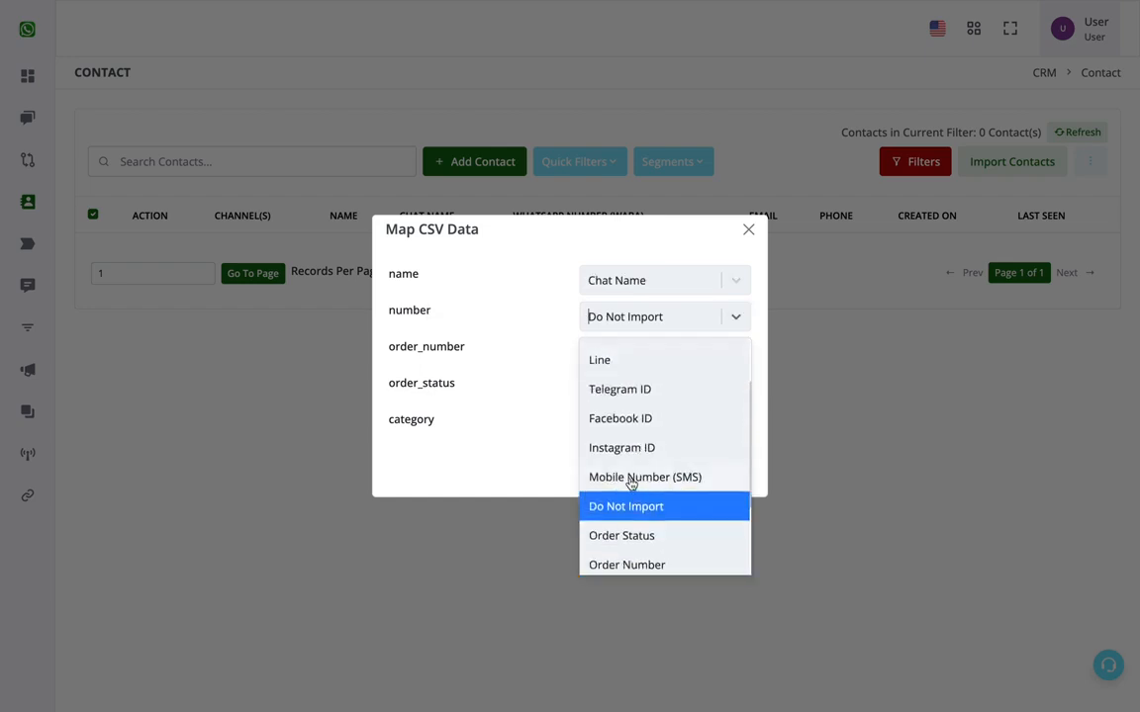
{"action": "scroll", "coordinate": [677, 484], "scroll_direction": "up", "scroll_amount": 1}
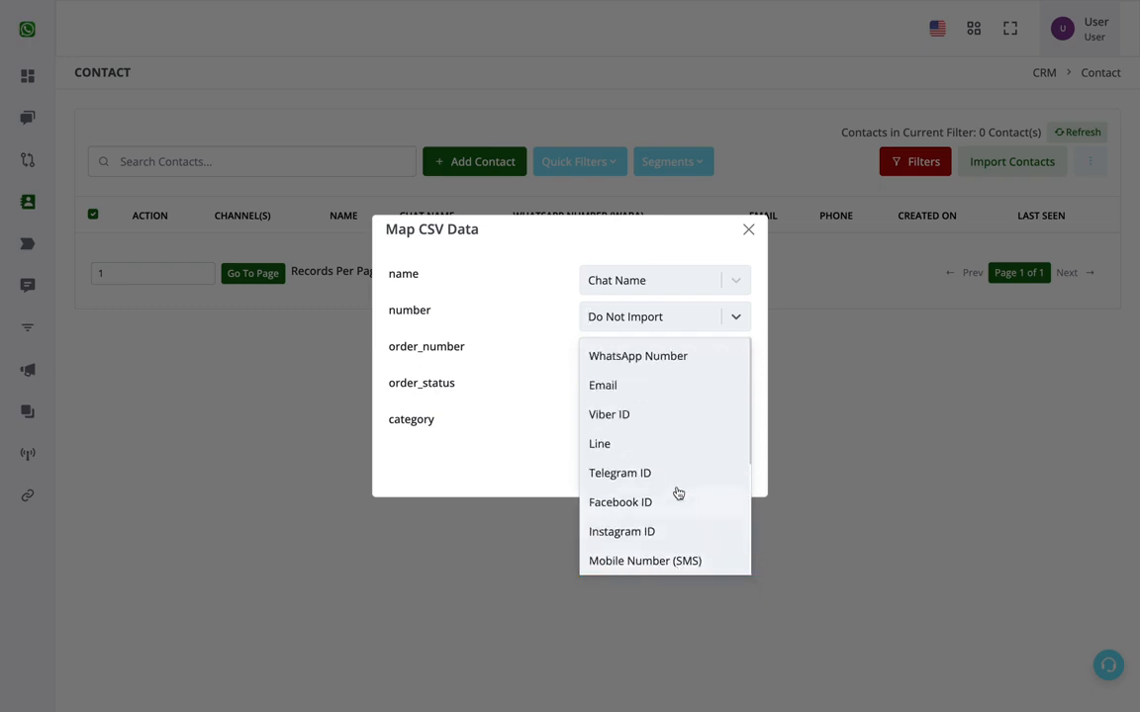
{"action": "left_click", "coordinate": [622, 359]}
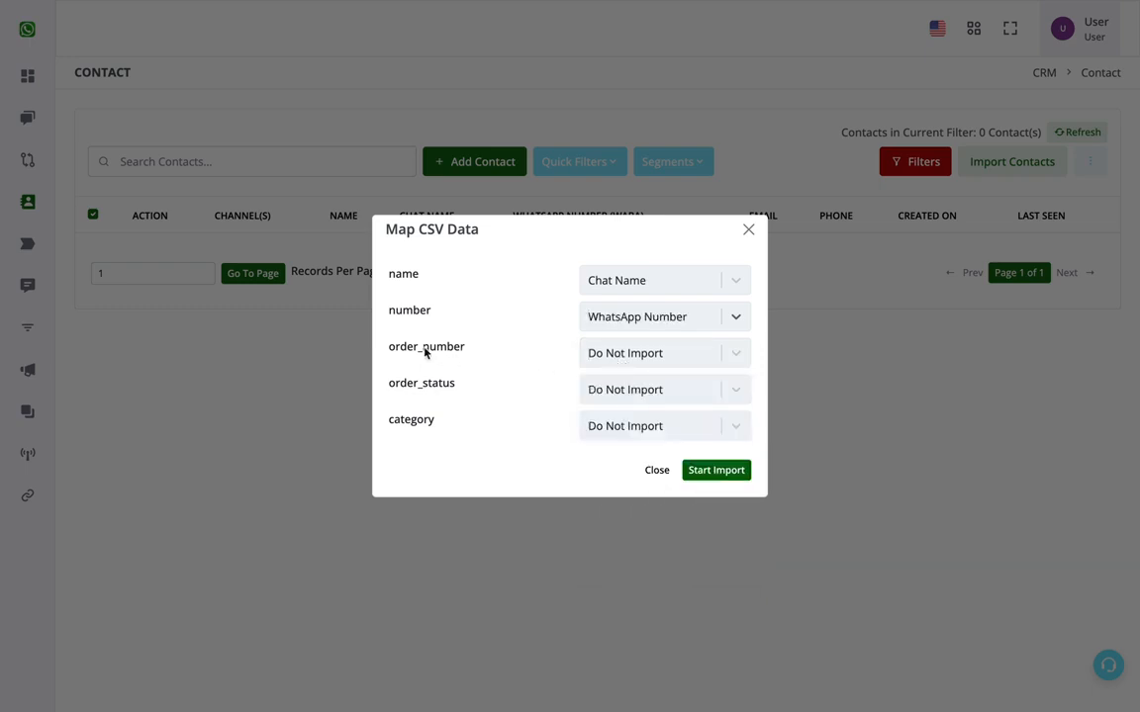
Map the order_number column to Order Number and the order_status column to Order Status
{"action": "left_click", "coordinate": [633, 356]}
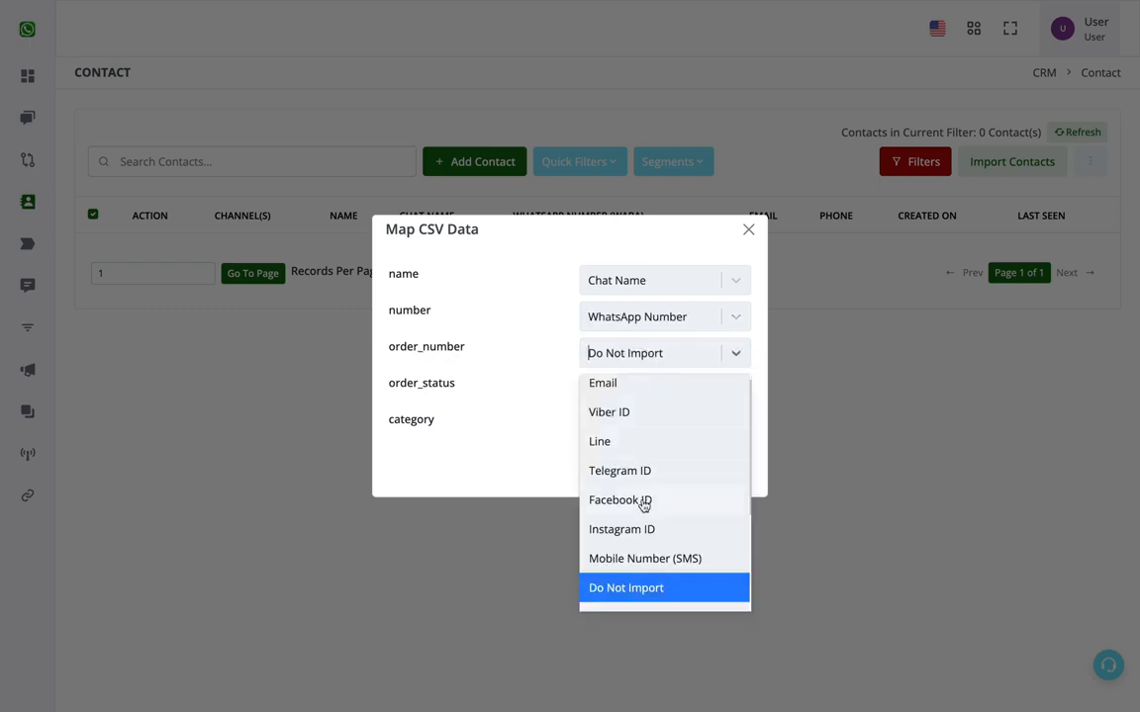
{"action": "scroll", "coordinate": [643, 504], "scroll_direction": "down", "scroll_amount": 2}
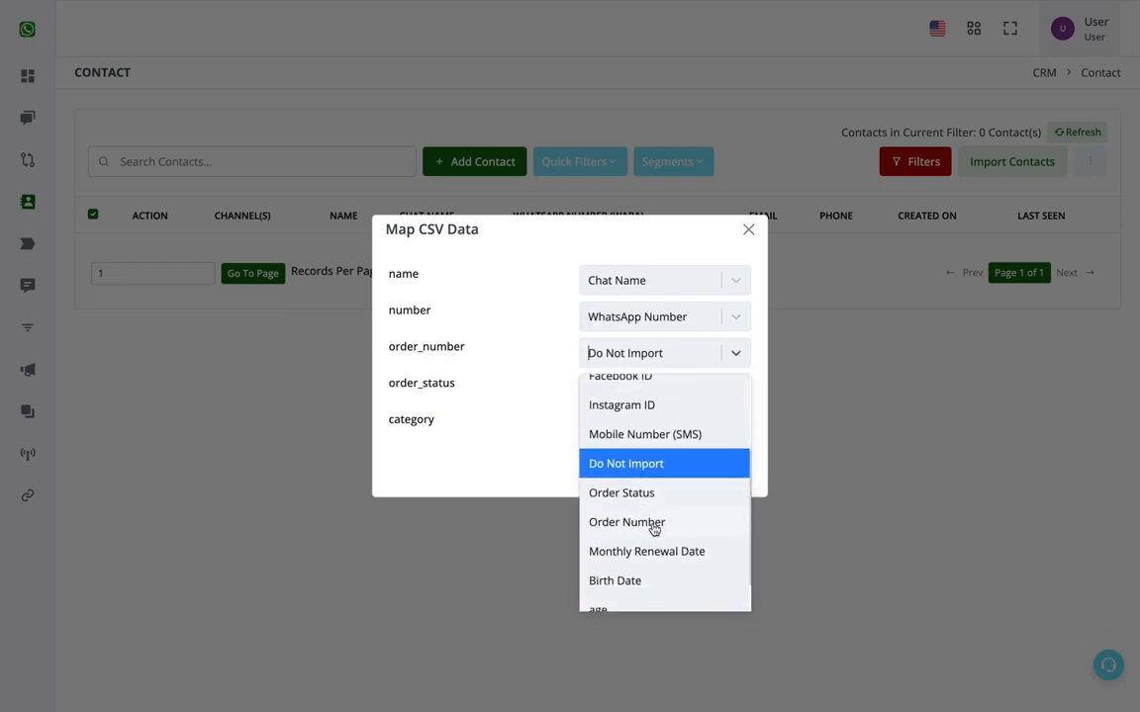
{"action": "left_click", "coordinate": [623, 522]}
{"action": "left_click", "coordinate": [646, 396]}
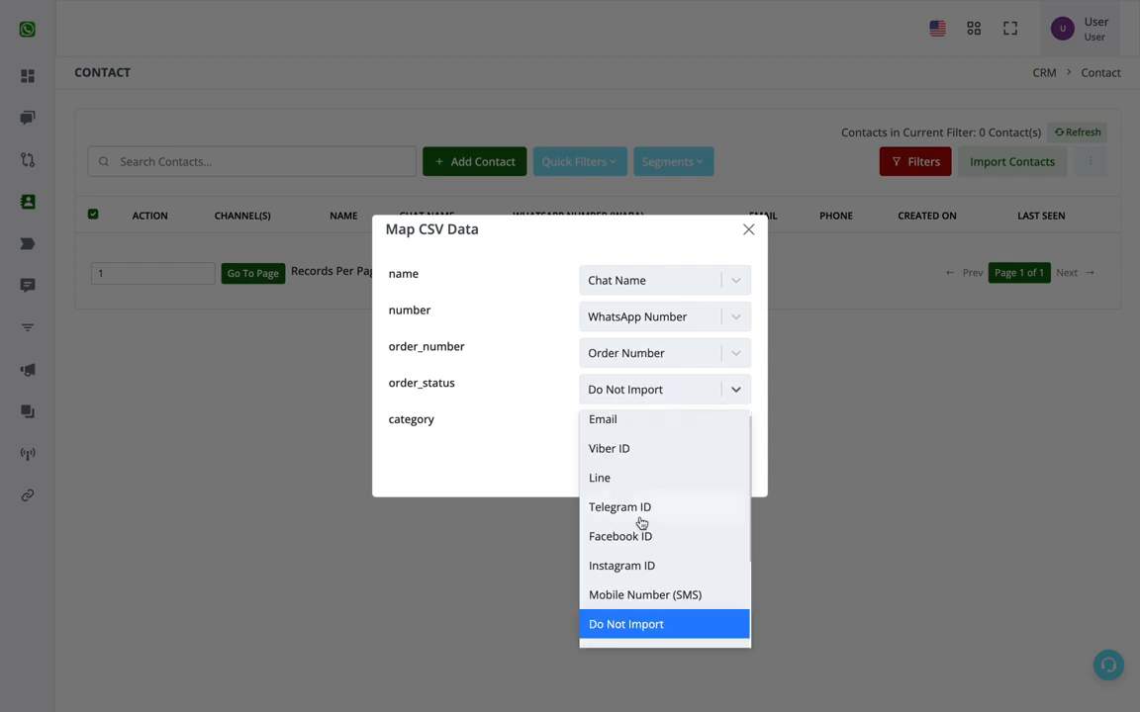
{"action": "scroll", "coordinate": [641, 521], "scroll_direction": "down", "scroll_amount": 2}
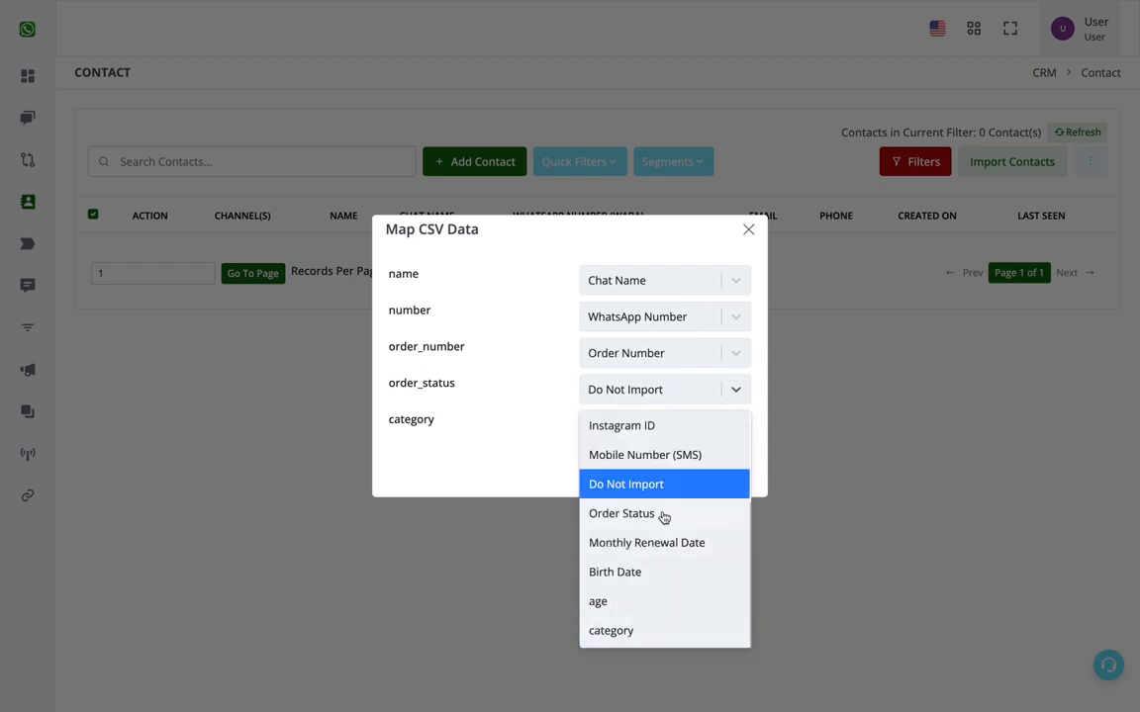
{"action": "left_click", "coordinate": [662, 516]}
Map the category column to the category field, and run the contact import through to its completion
{"action": "left_click", "coordinate": [649, 436]}
{"action": "scroll", "coordinate": [641, 557], "scroll_direction": "down", "scroll_amount": 3}
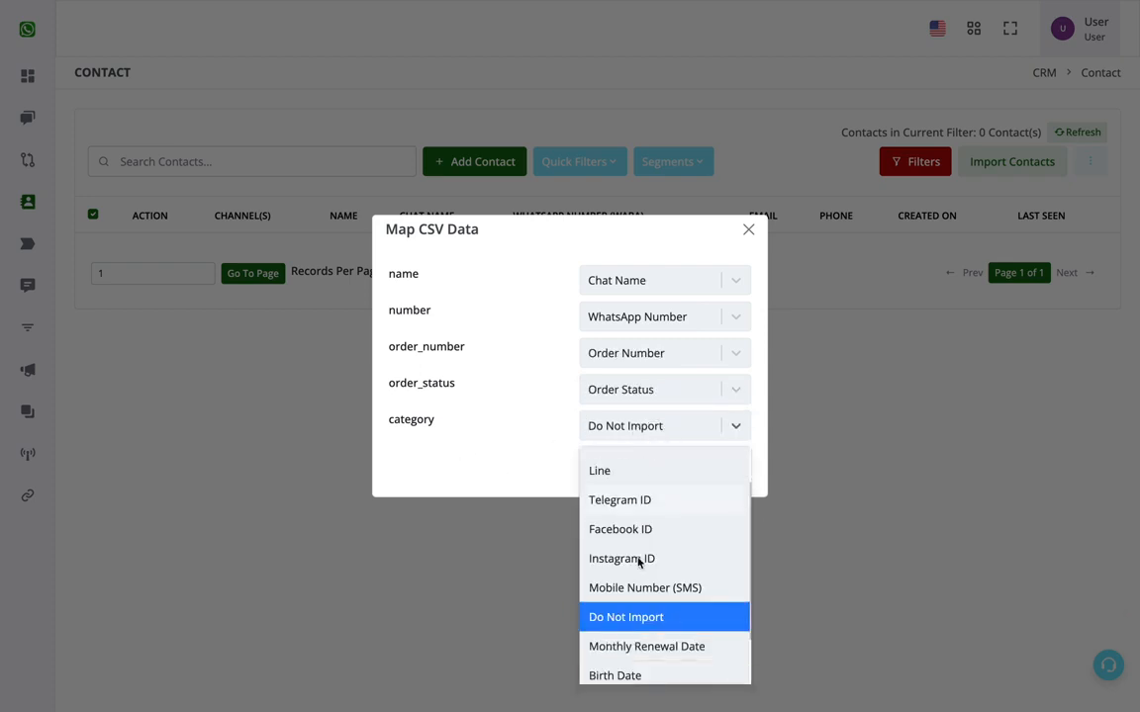
{"action": "left_click", "coordinate": [635, 672]}
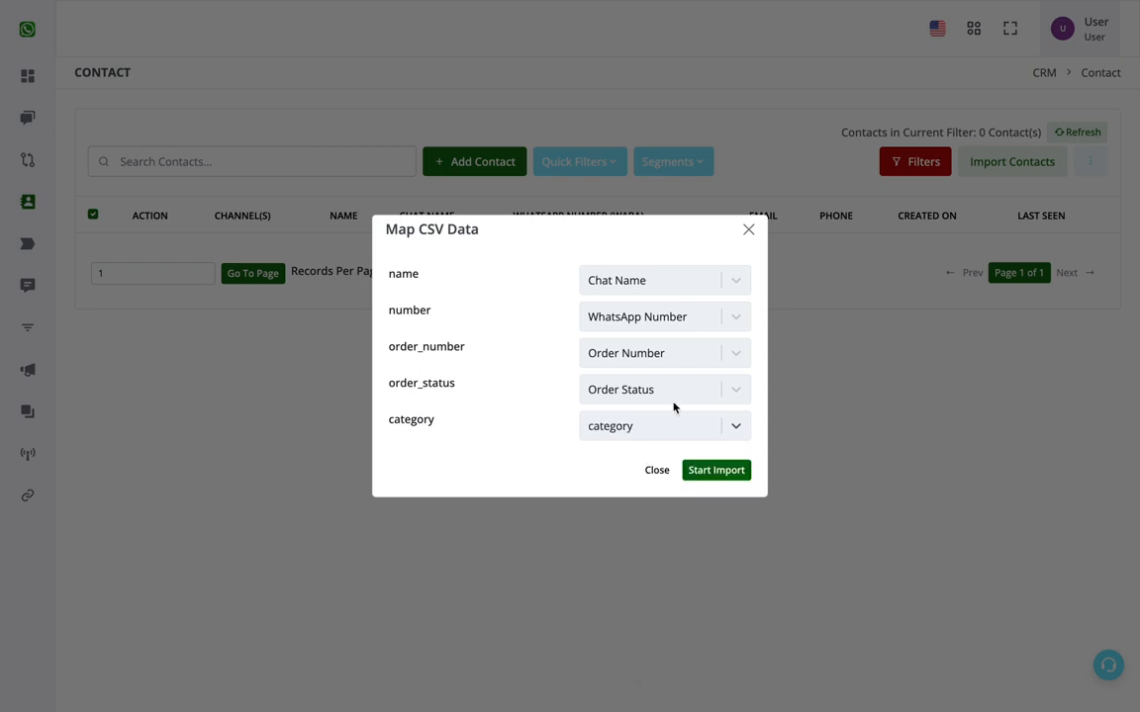
{"action": "left_click", "coordinate": [683, 428]}
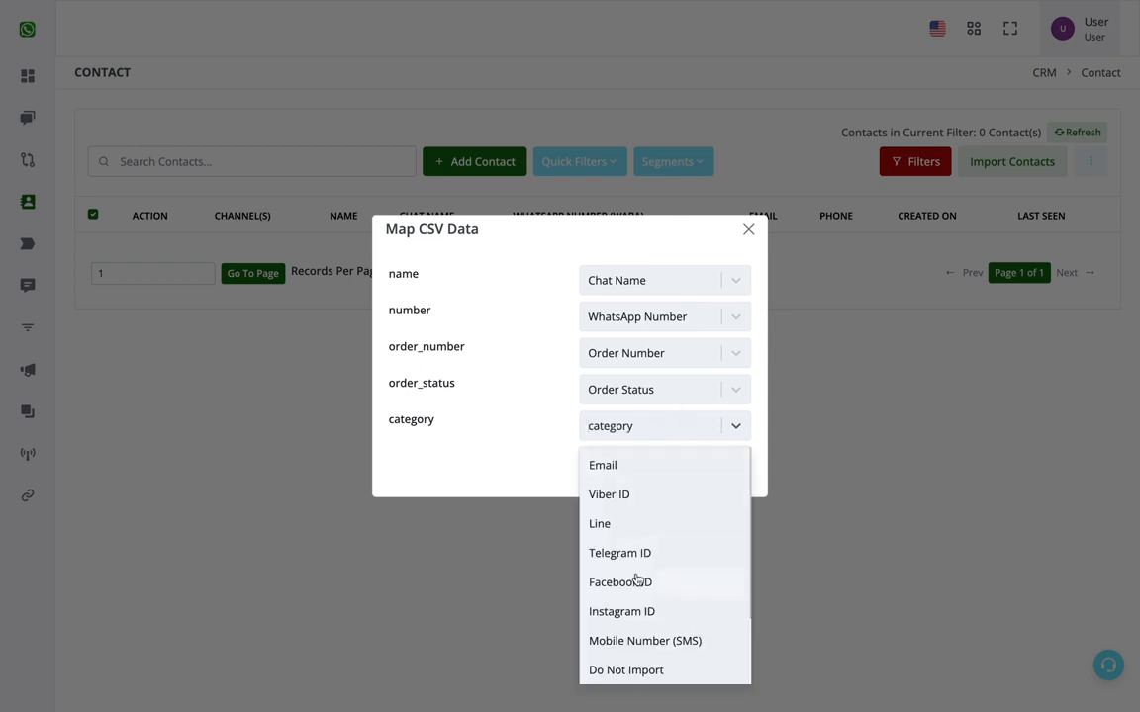
{"action": "left_click", "coordinate": [500, 458]}
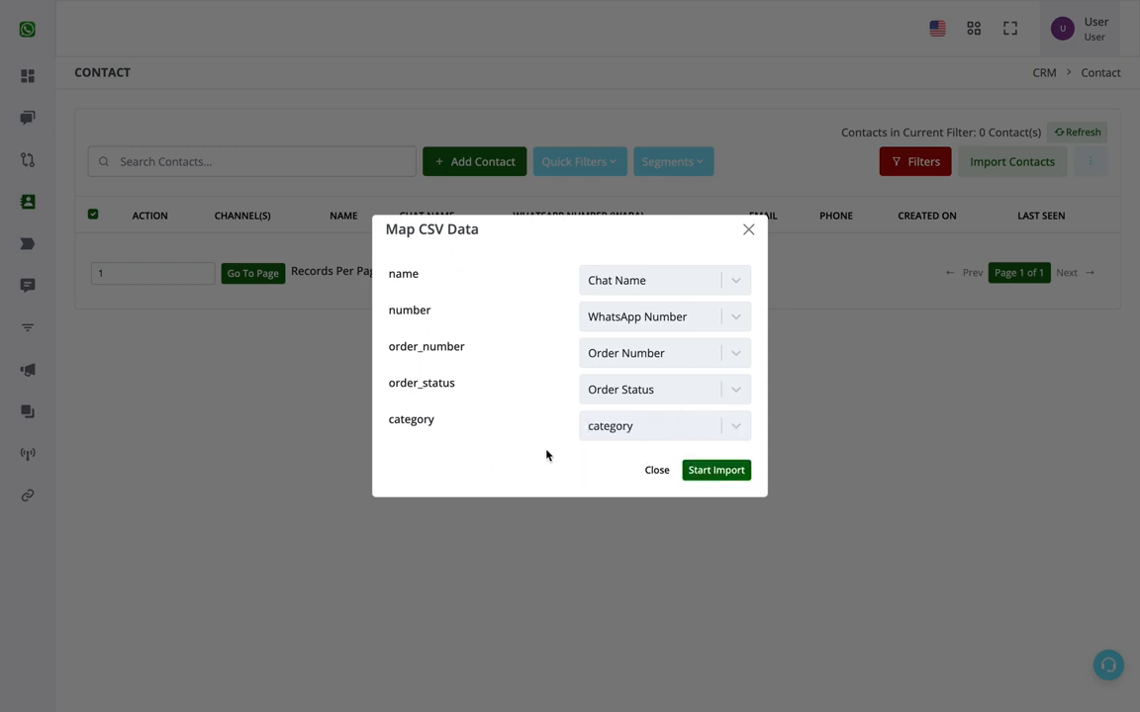
{"action": "left_click", "coordinate": [735, 476]}
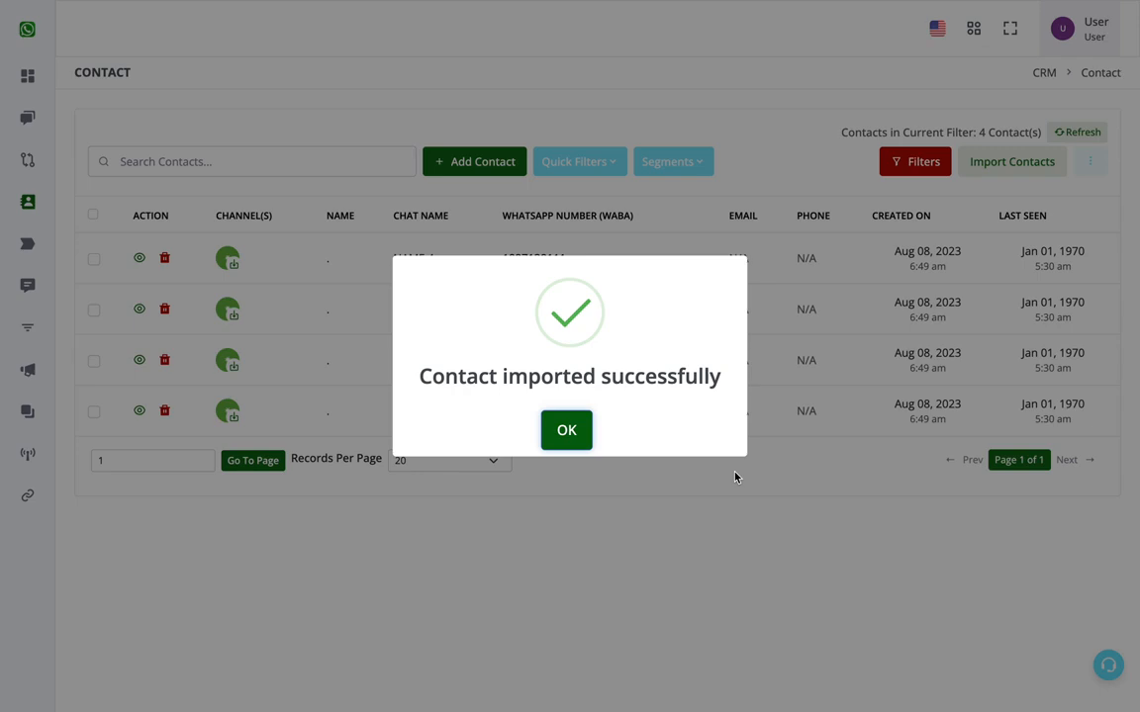
{"action": "left_click", "coordinate": [567, 435]}
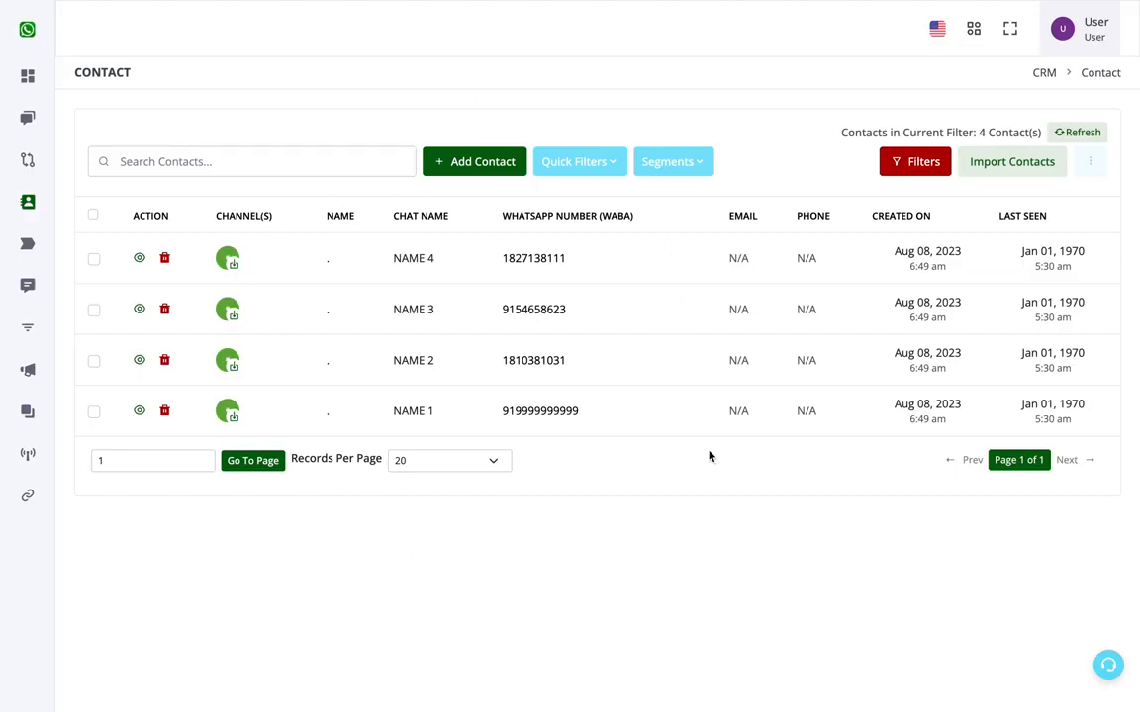
Review the CRM's custom fields list, and return to the contacts page
{"action": "mouse_move", "coordinate": [40, 255]}
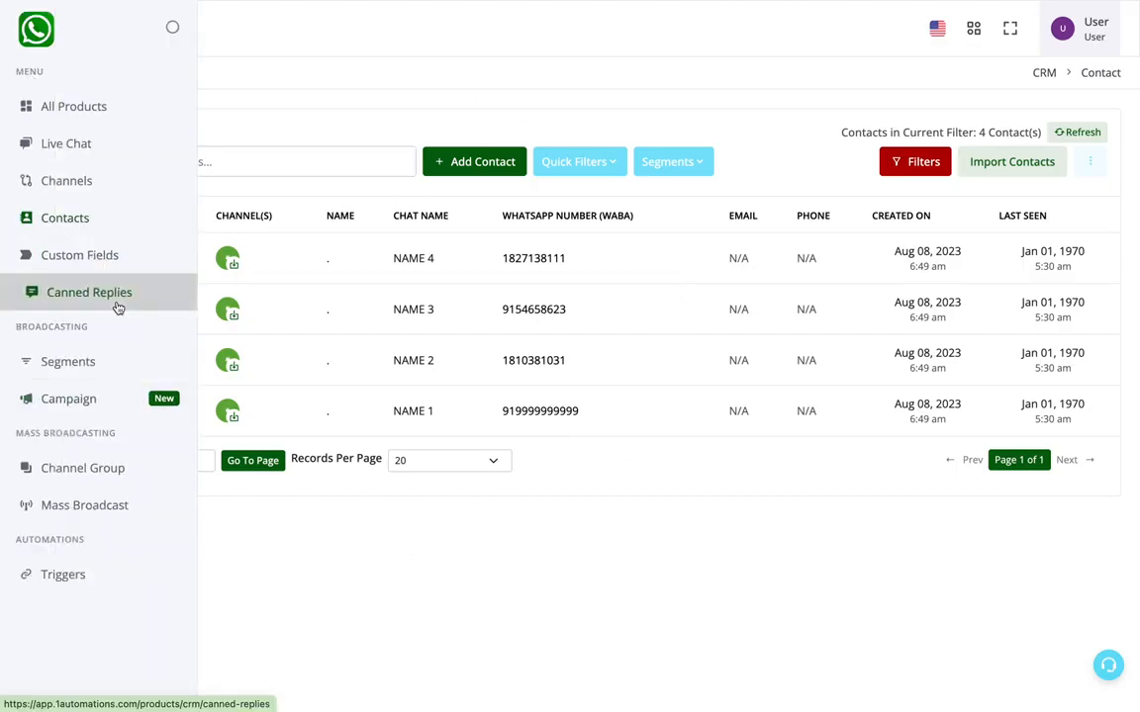
{"action": "left_click", "coordinate": [114, 257]}
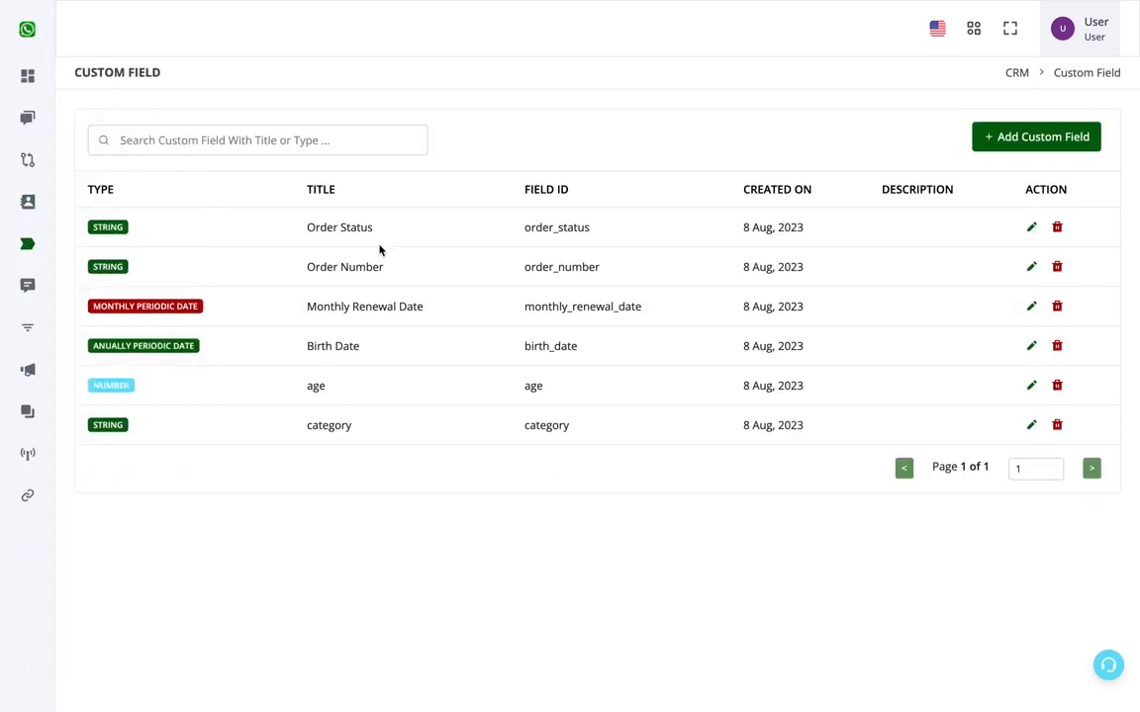
{"action": "mouse_move", "coordinate": [45, 219]}
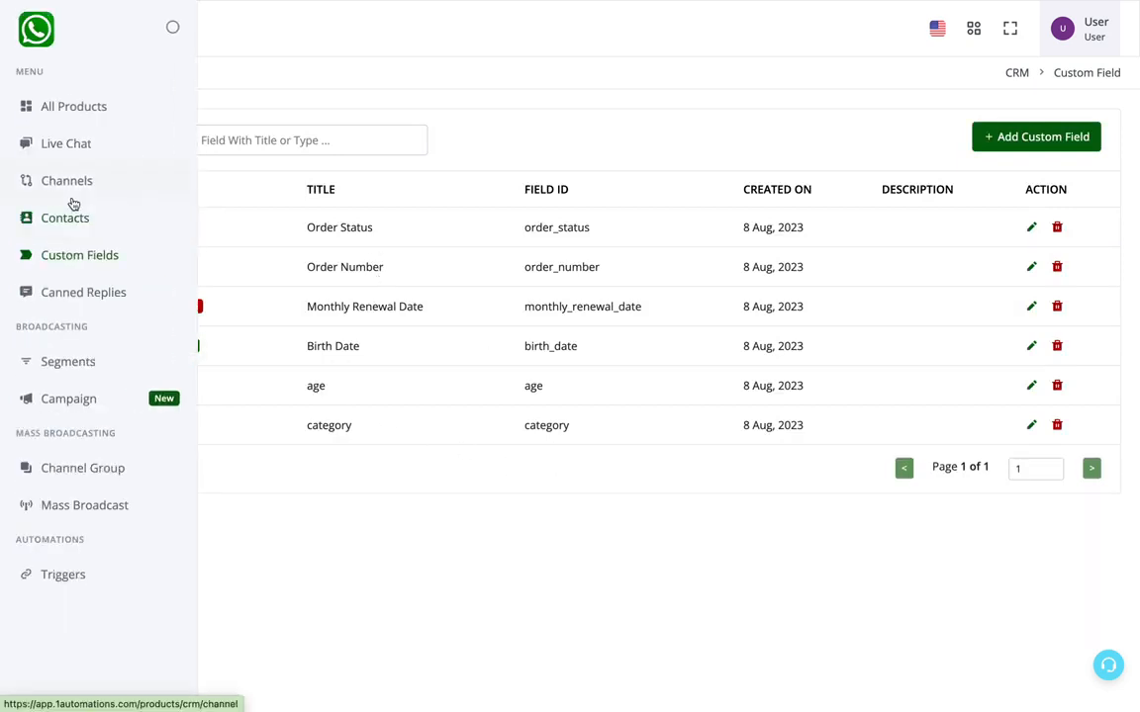
{"action": "left_click", "coordinate": [72, 213]}
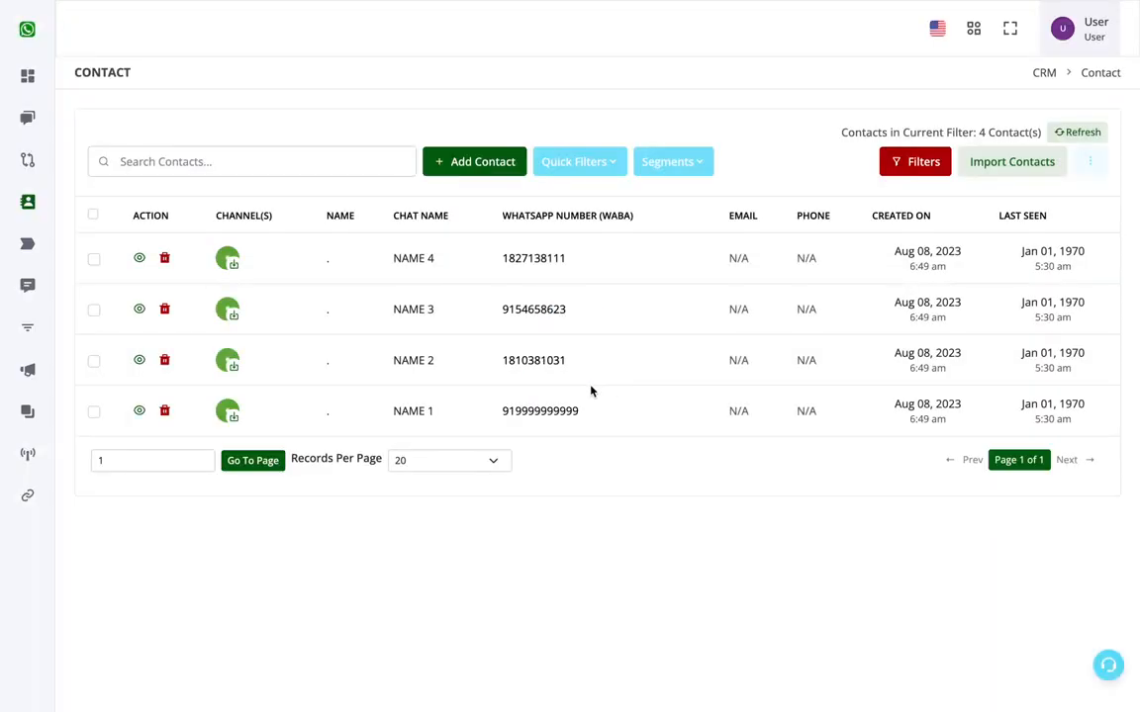
Review the custom details of the contact Name 4, and close its details
{"action": "left_click", "coordinate": [140, 260]}
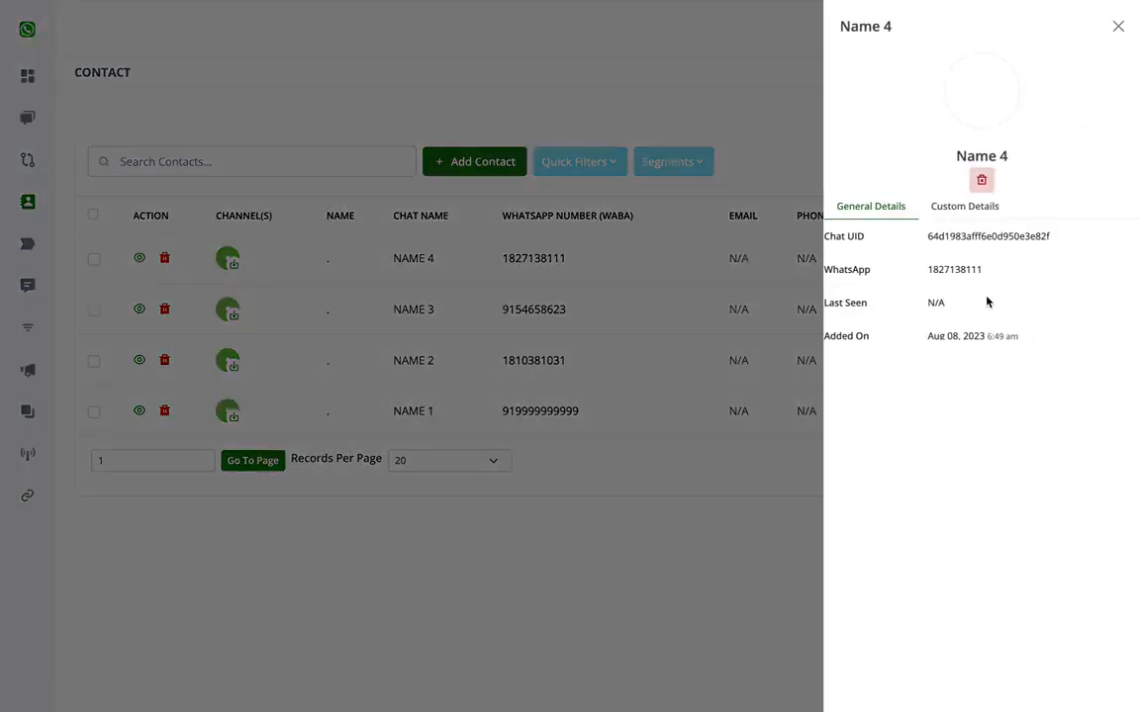
{"action": "left_click", "coordinate": [942, 207]}
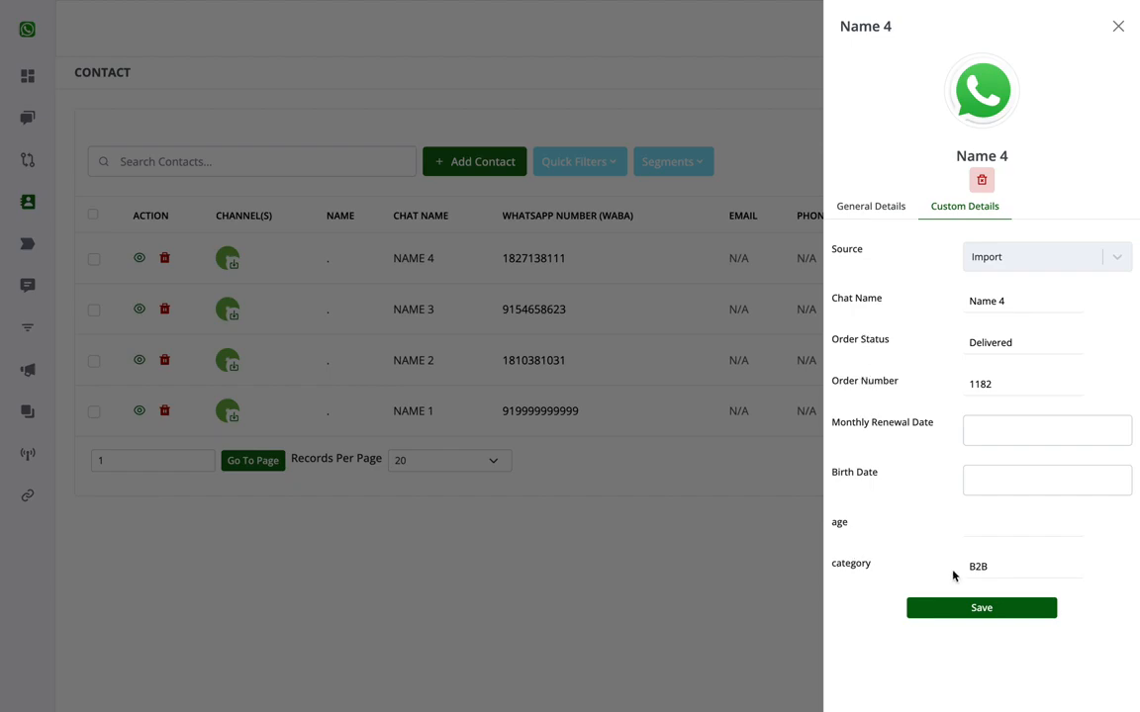
{"action": "left_click", "coordinate": [740, 540]}
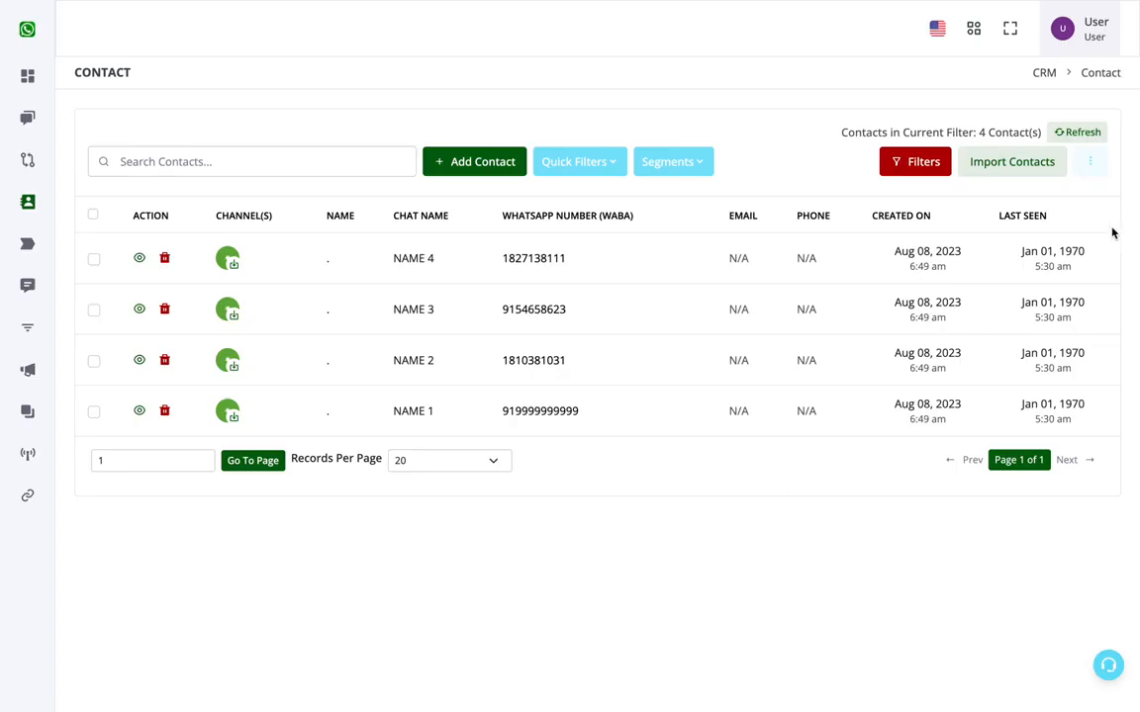
Add the Order Status, Order Number and category columns to the contacts table, and save the column selection
{"action": "left_click", "coordinate": [1088, 171]}
{"action": "left_click", "coordinate": [1059, 224]}
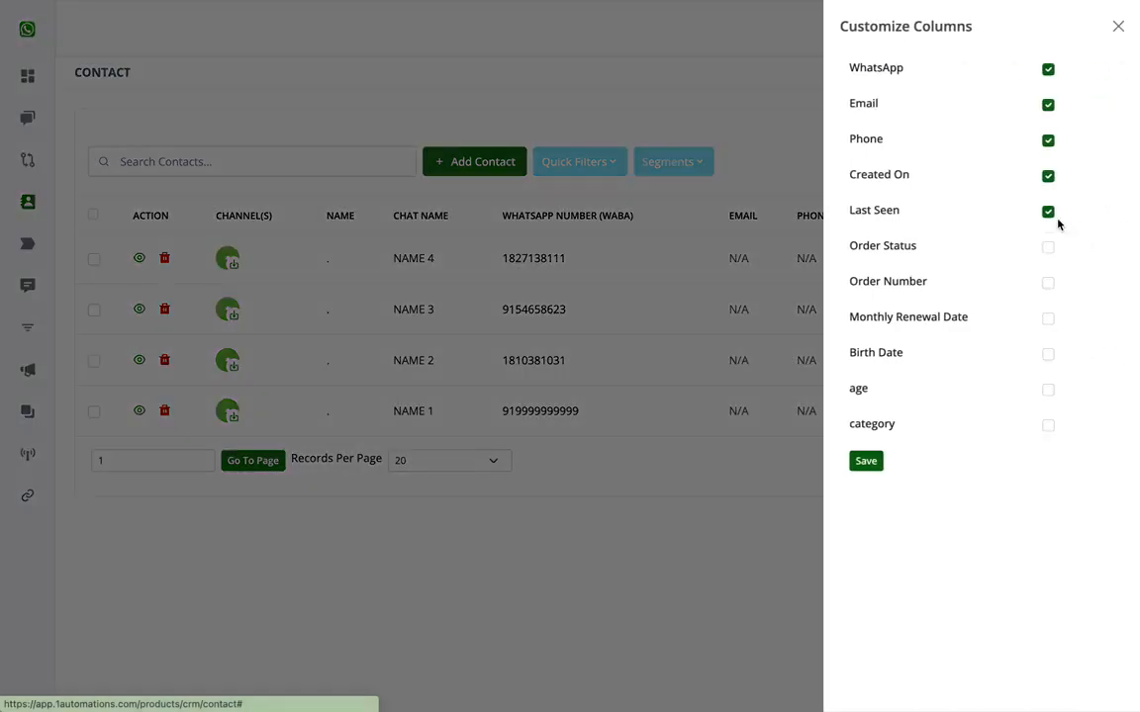
{"action": "left_click", "coordinate": [1050, 250]}
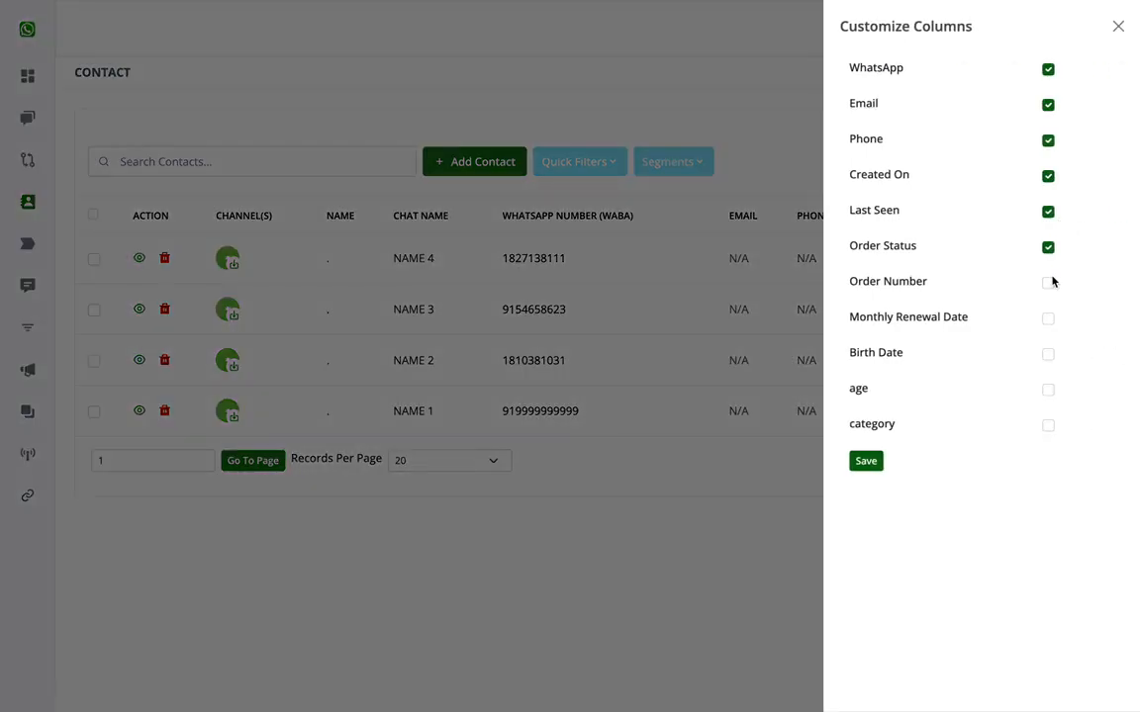
{"action": "left_click", "coordinate": [1050, 283]}
{"action": "left_click", "coordinate": [880, 462]}
{"action": "left_click", "coordinate": [559, 445]}
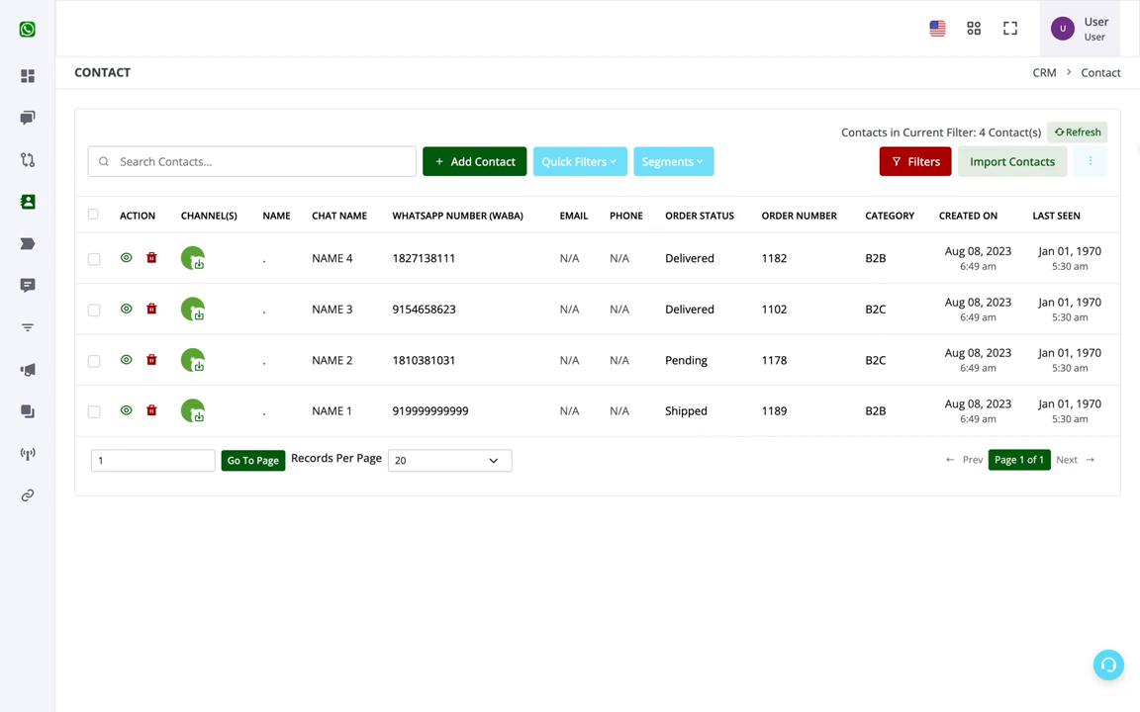
Check which columns are enabled in the contacts table's column settings, and close them without changes
{"action": "left_click", "coordinate": [1090, 162]}
{"action": "left_click", "coordinate": [1066, 223]}
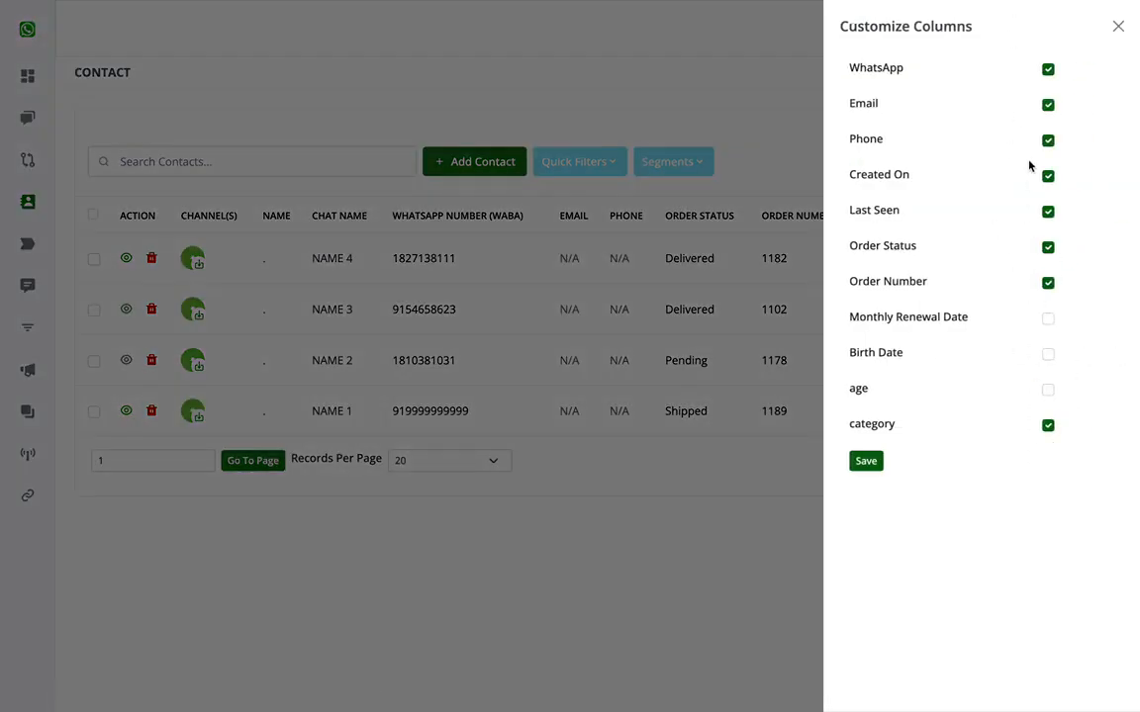
{"action": "left_click", "coordinate": [1117, 27]}
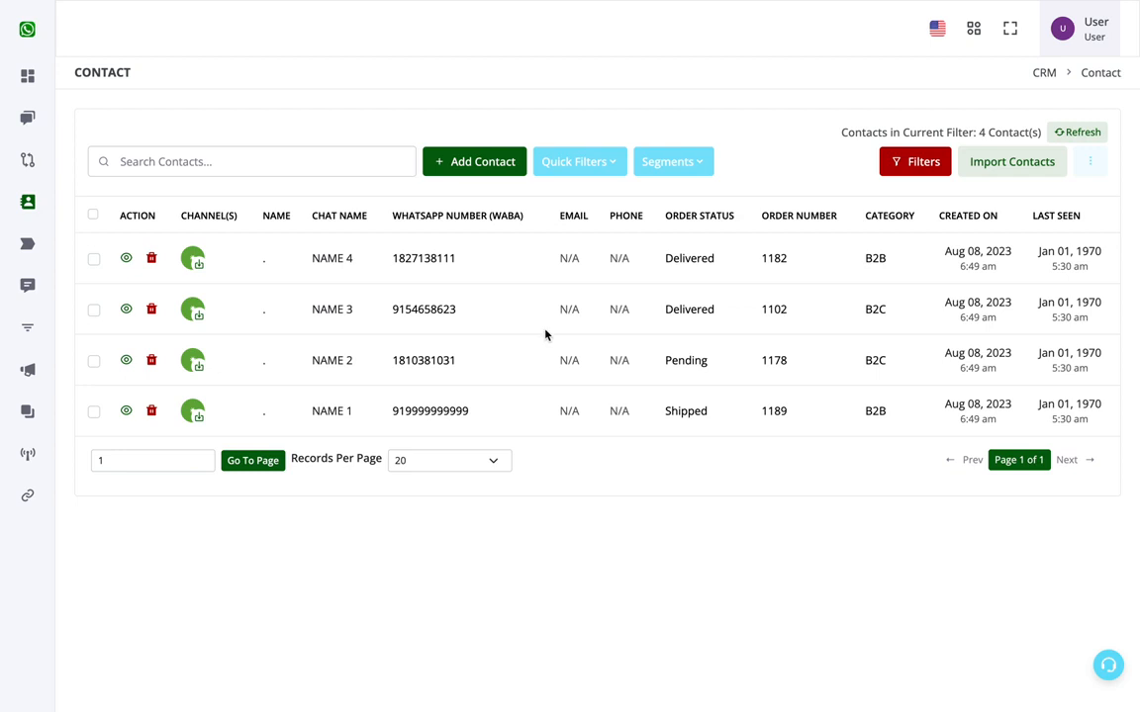
Create a new campaign and name it test
{"action": "mouse_move", "coordinate": [2, 318]}
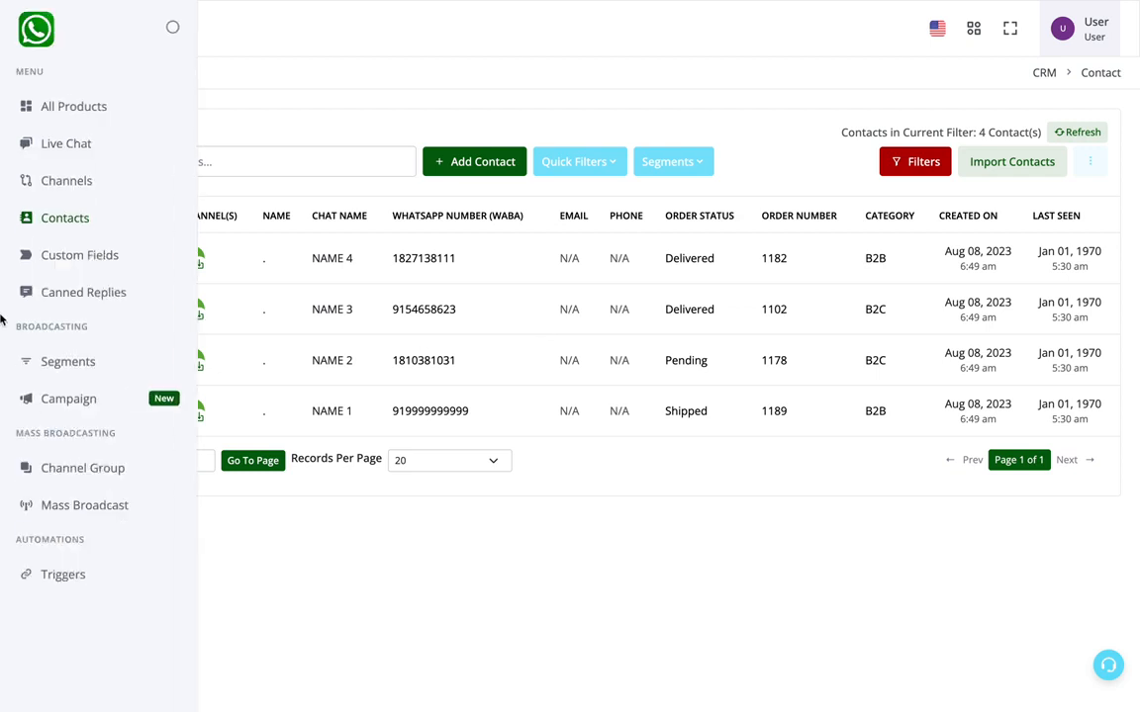
{"action": "left_click", "coordinate": [57, 404]}
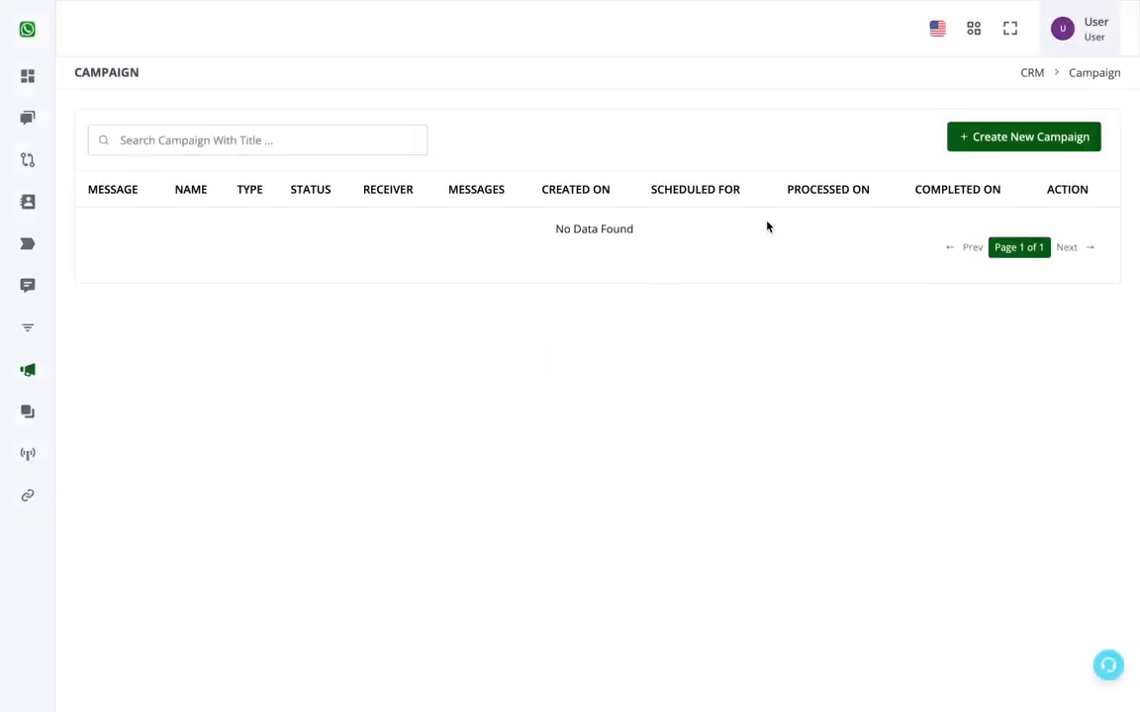
{"action": "left_click", "coordinate": [1001, 140]}
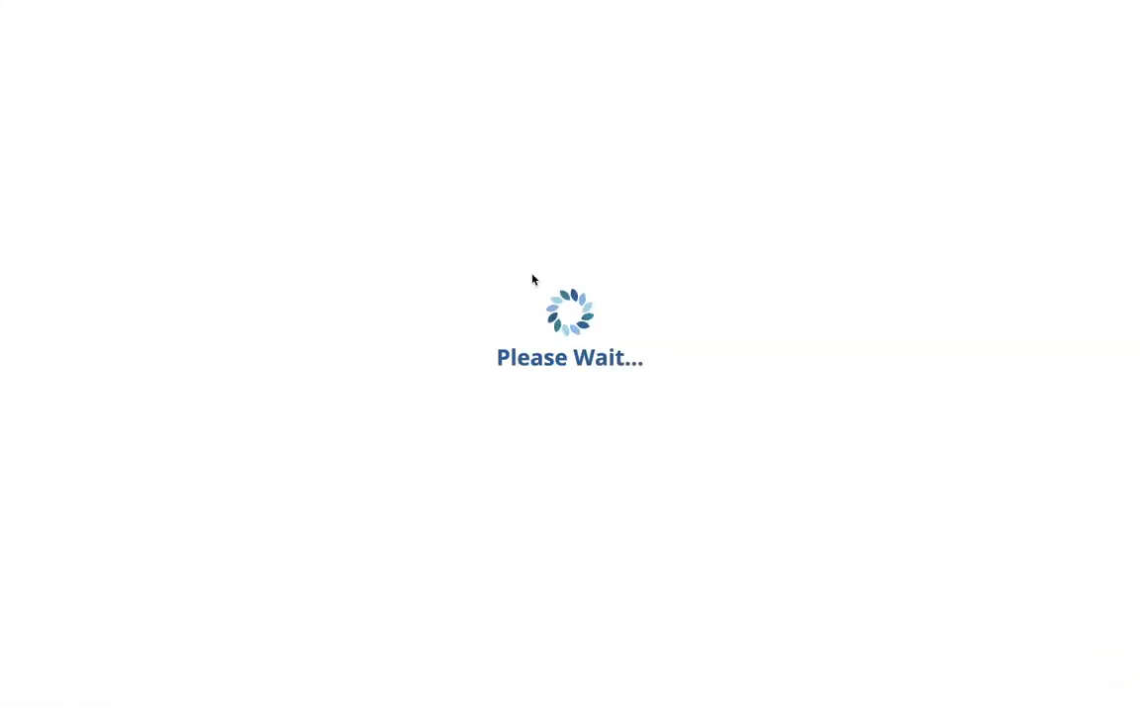
{"action": "left_click", "coordinate": [440, 147]}
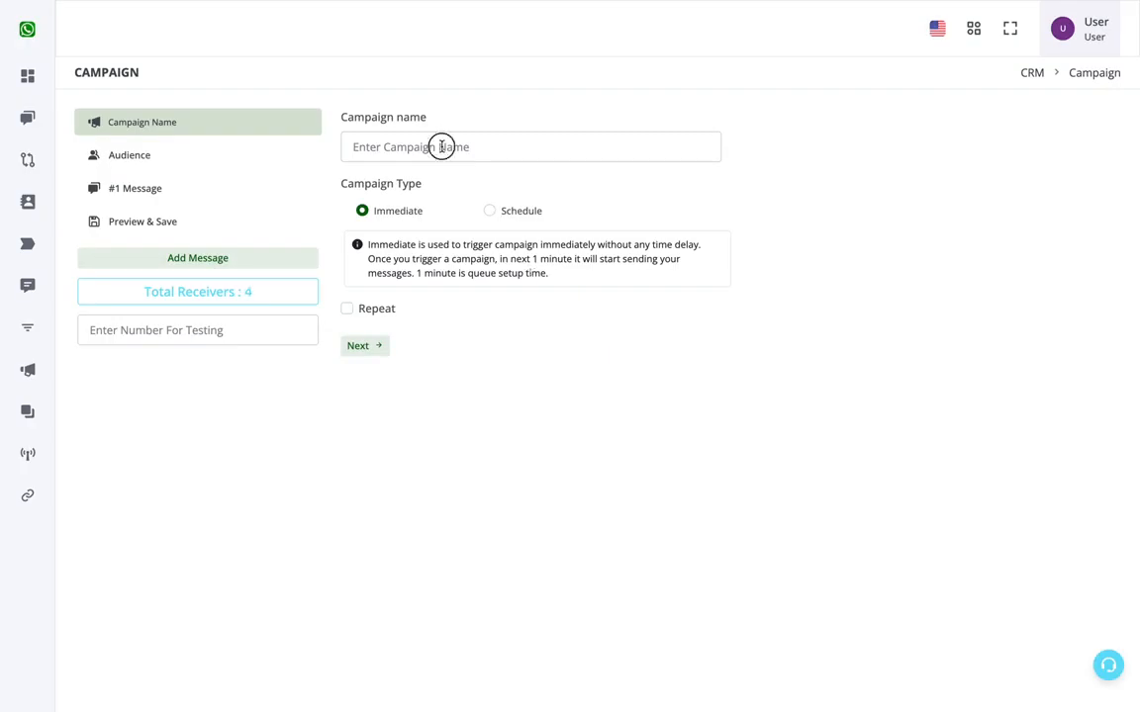
{"action": "type", "text": "test"}
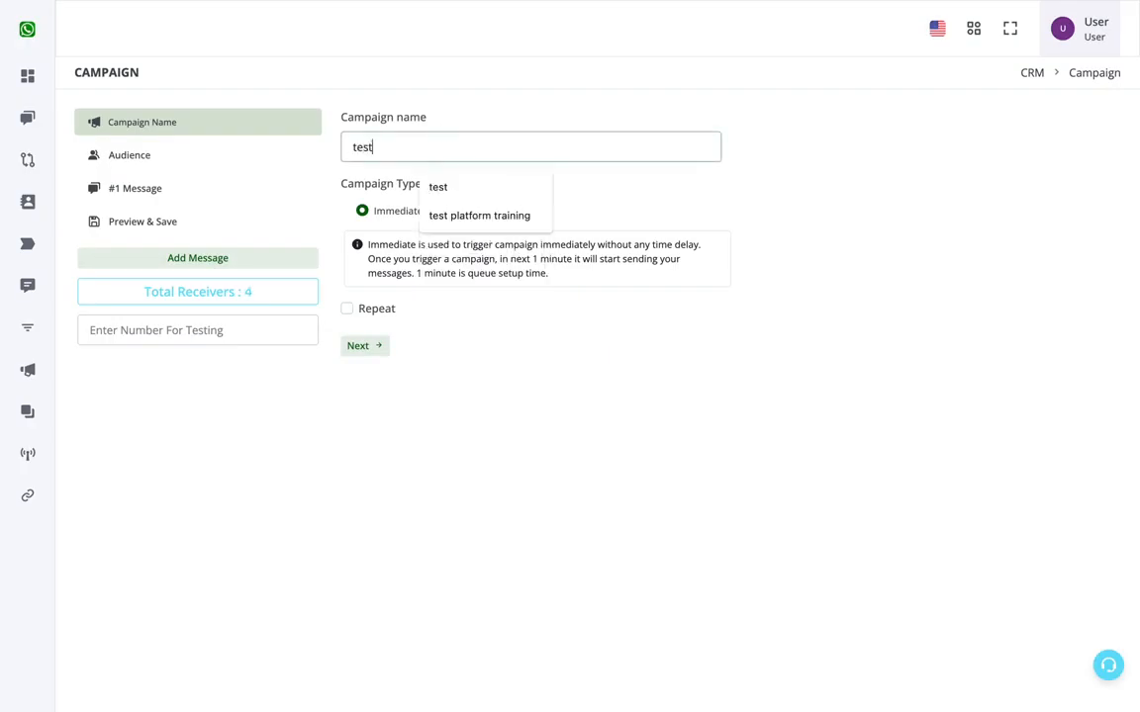
{"action": "left_click", "coordinate": [668, 218]}
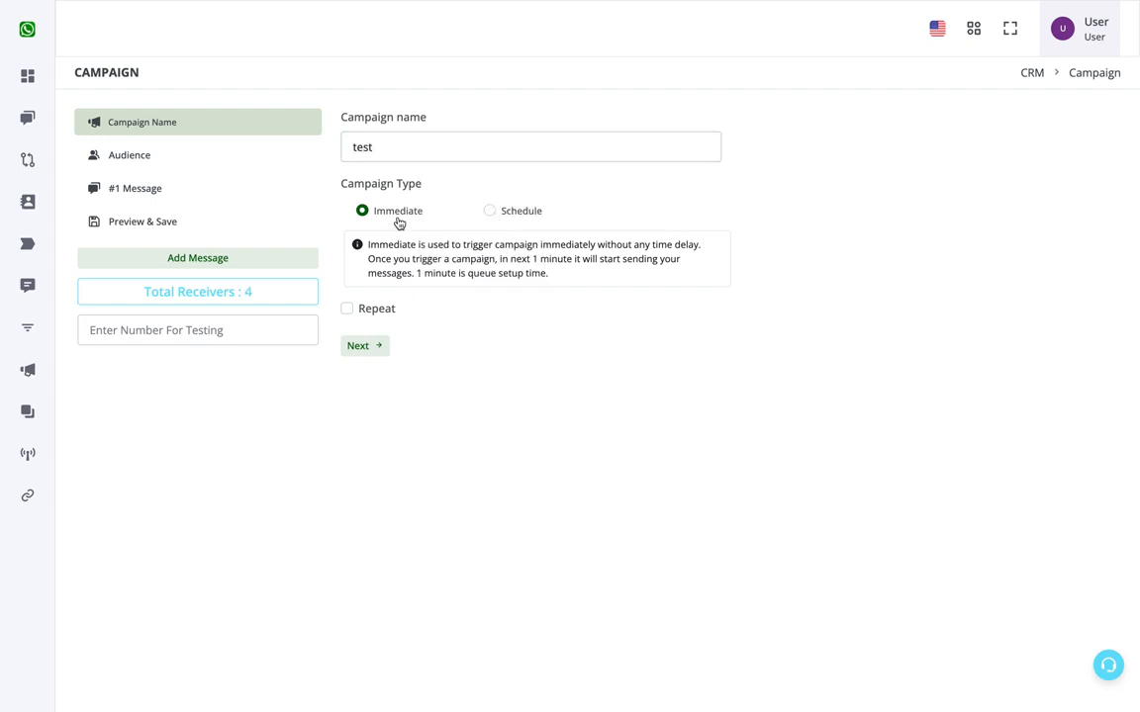
Try the Schedule campaign type and look at its date and time picker, and set the type back to Immediate
{"action": "left_click", "coordinate": [516, 212]}
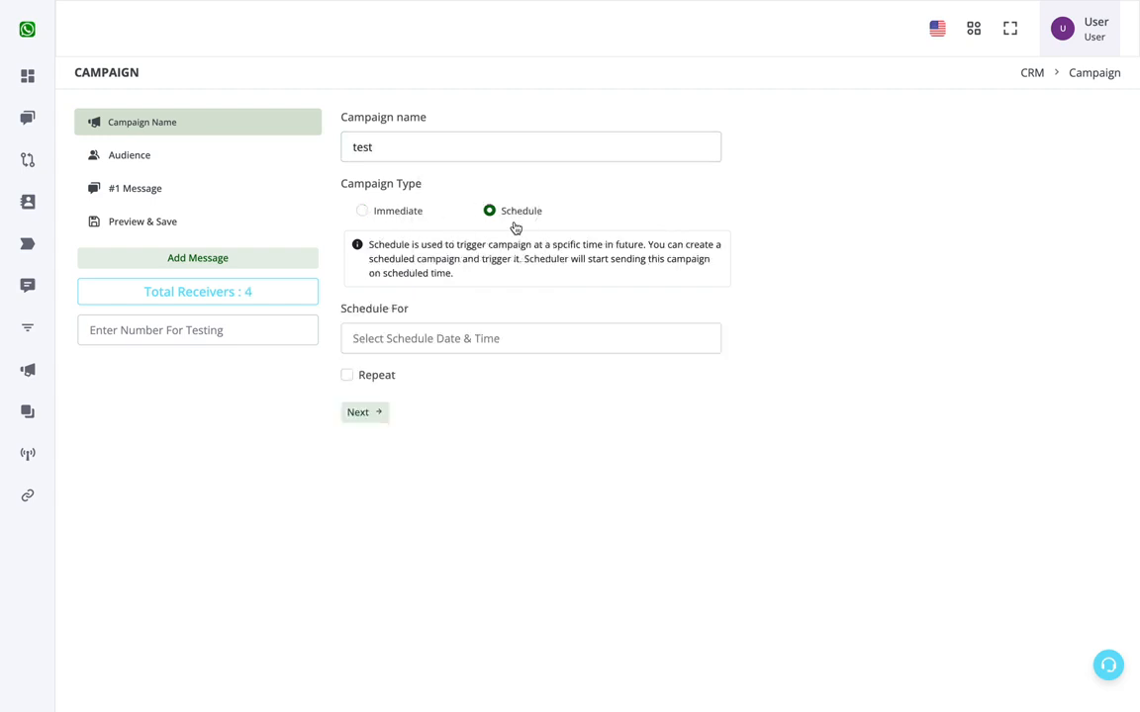
{"action": "left_click", "coordinate": [481, 338]}
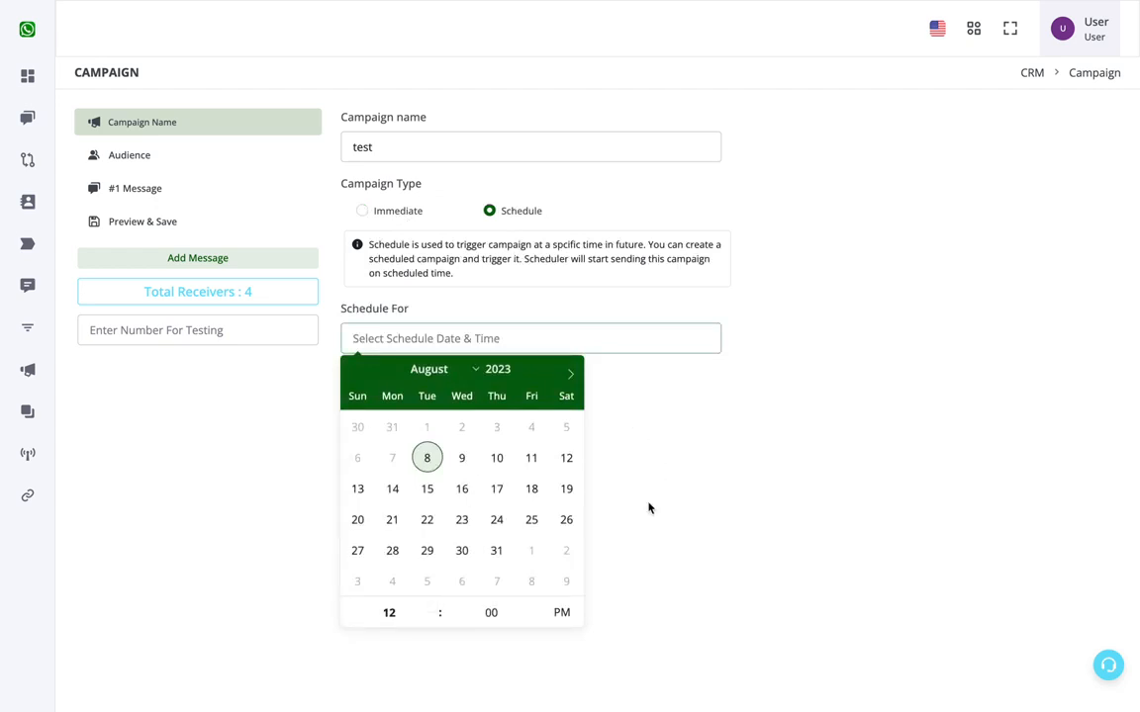
{"action": "left_click", "coordinate": [790, 501]}
{"action": "left_click", "coordinate": [416, 214]}
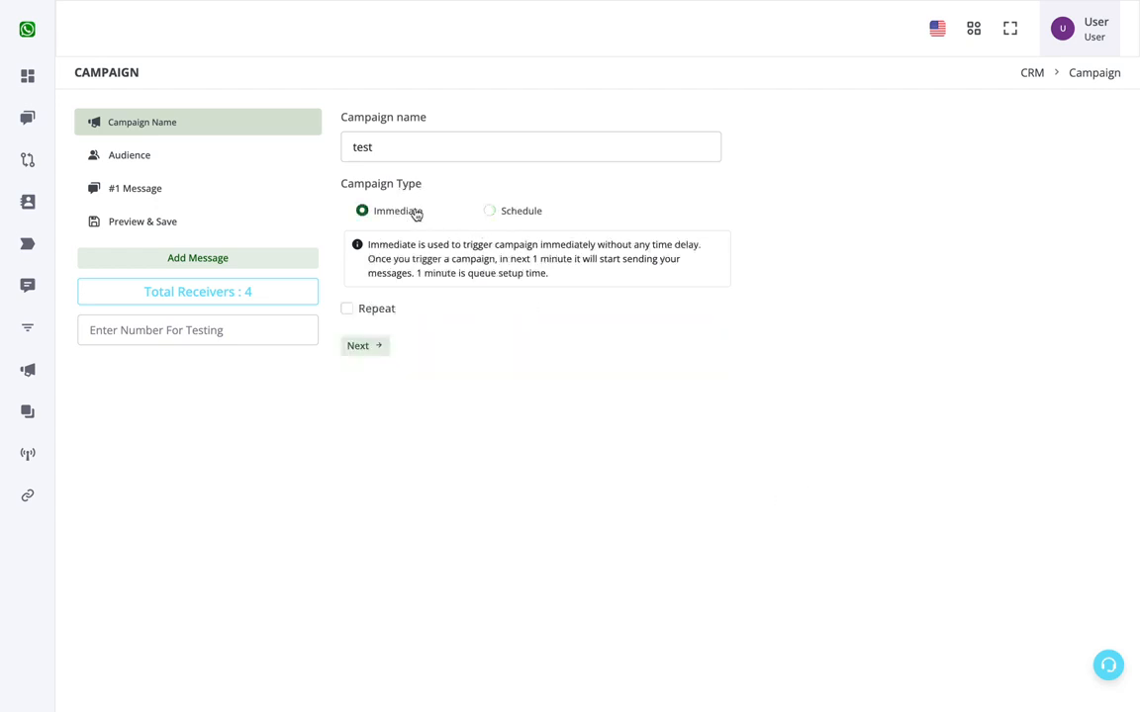
Set the campaign's audience to Segmented, and check the B2C rows in the Category column of the test import spreadsheet
{"action": "left_click", "coordinate": [186, 156]}
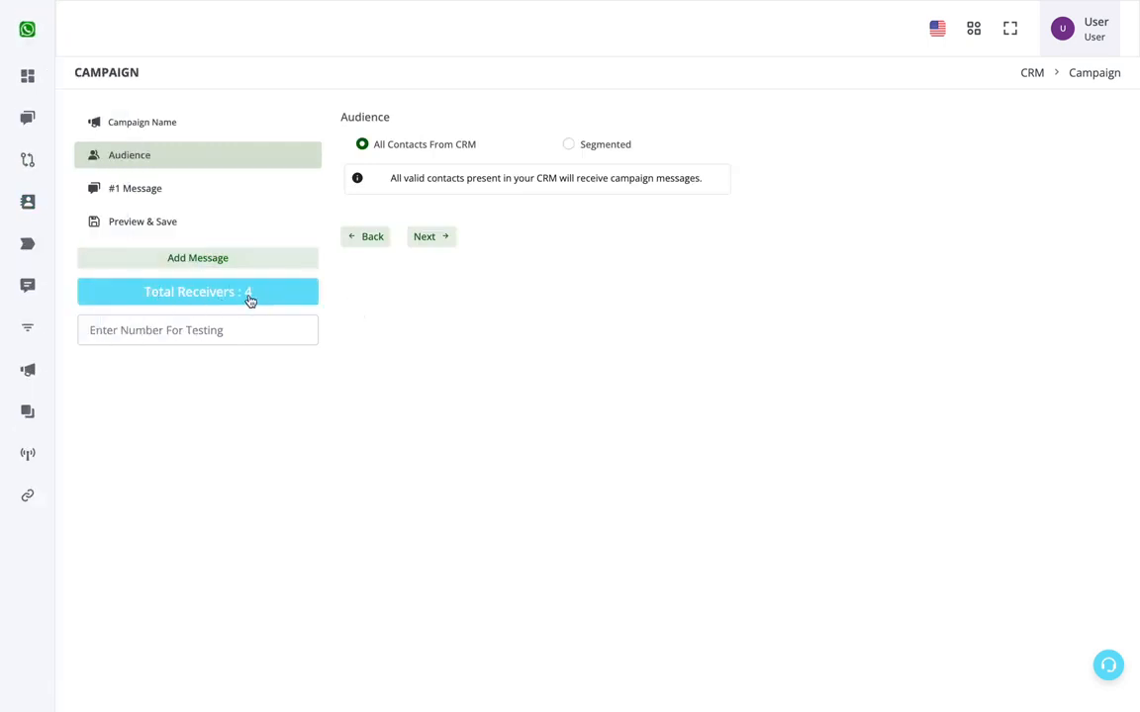
{"action": "left_click", "coordinate": [588, 156]}
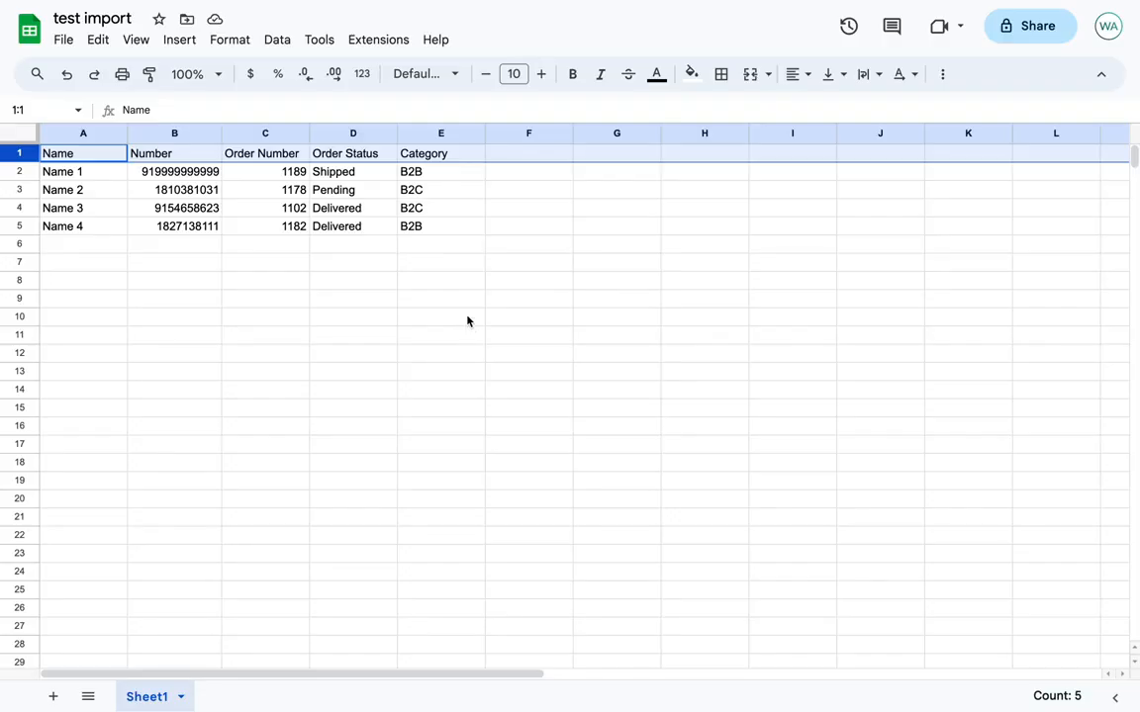
{"action": "left_click", "coordinate": [441, 194]}
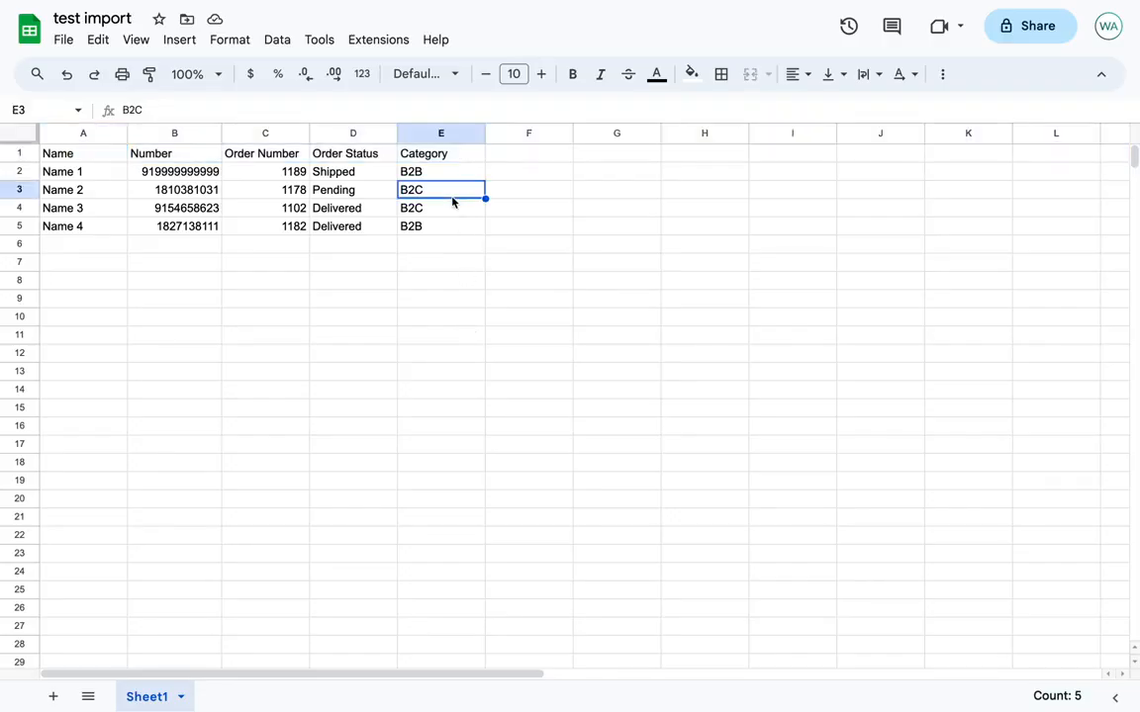
{"action": "left_click", "coordinate": [432, 209]}
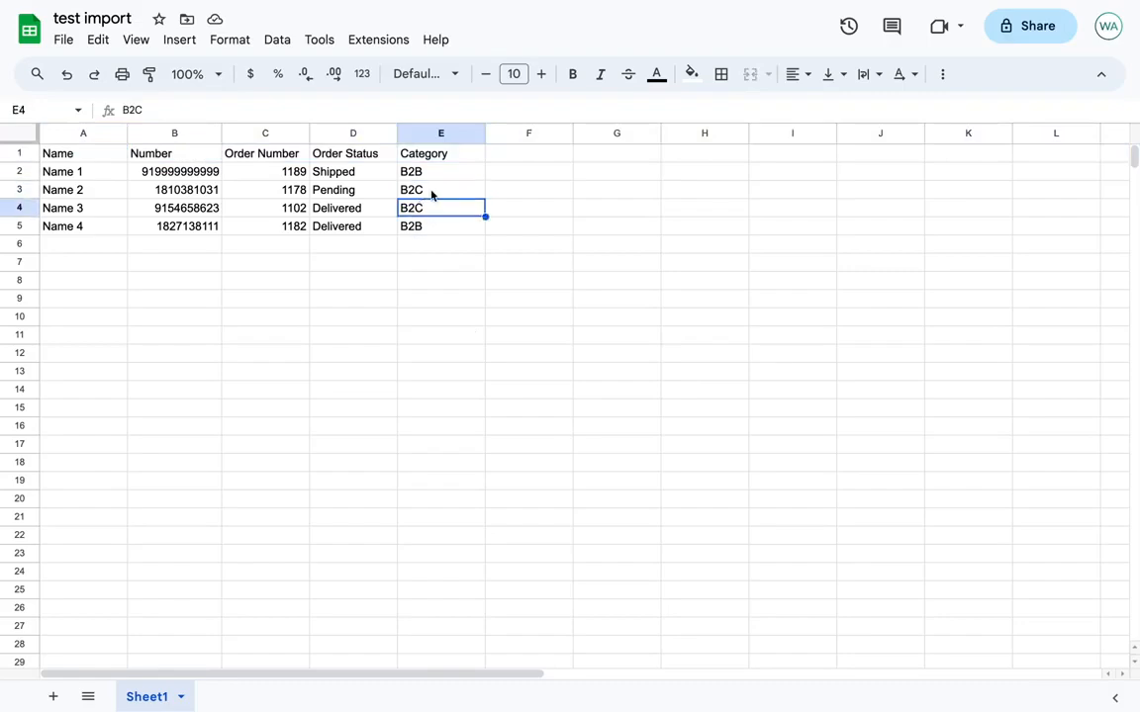
{"action": "left_click", "coordinate": [432, 195]}
{"action": "left_click", "coordinate": [433, 213]}
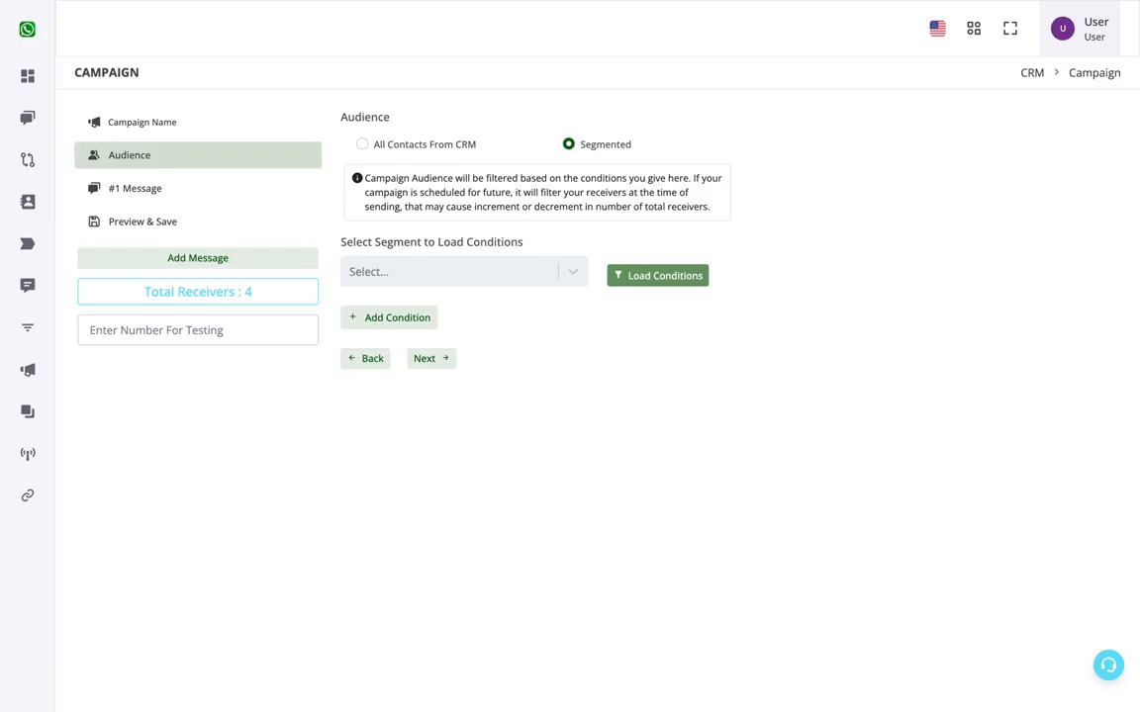
Add an audience condition to the campaign that filters on the category custom field
{"action": "left_click", "coordinate": [419, 318]}
{"action": "left_click", "coordinate": [422, 346]}
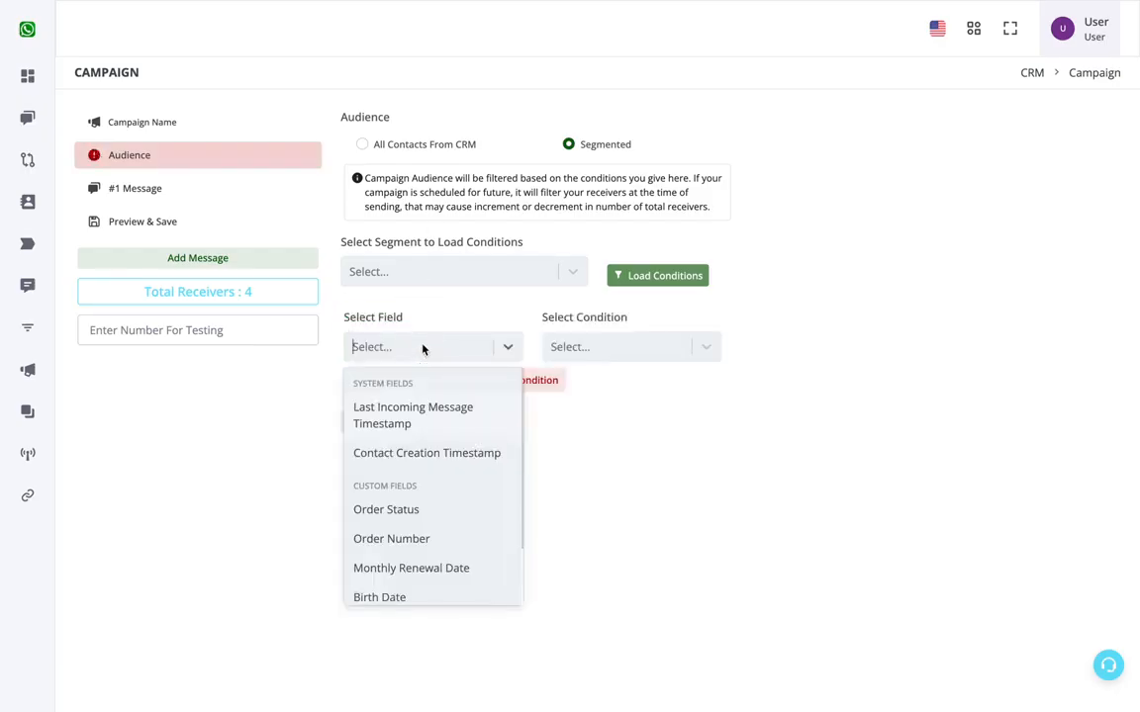
{"action": "scroll", "coordinate": [419, 520], "scroll_direction": "down", "scroll_amount": 2}
{"action": "scroll", "coordinate": [420, 520], "scroll_direction": "up", "scroll_amount": 1}
{"action": "scroll", "coordinate": [420, 521], "scroll_direction": "down", "scroll_amount": 1}
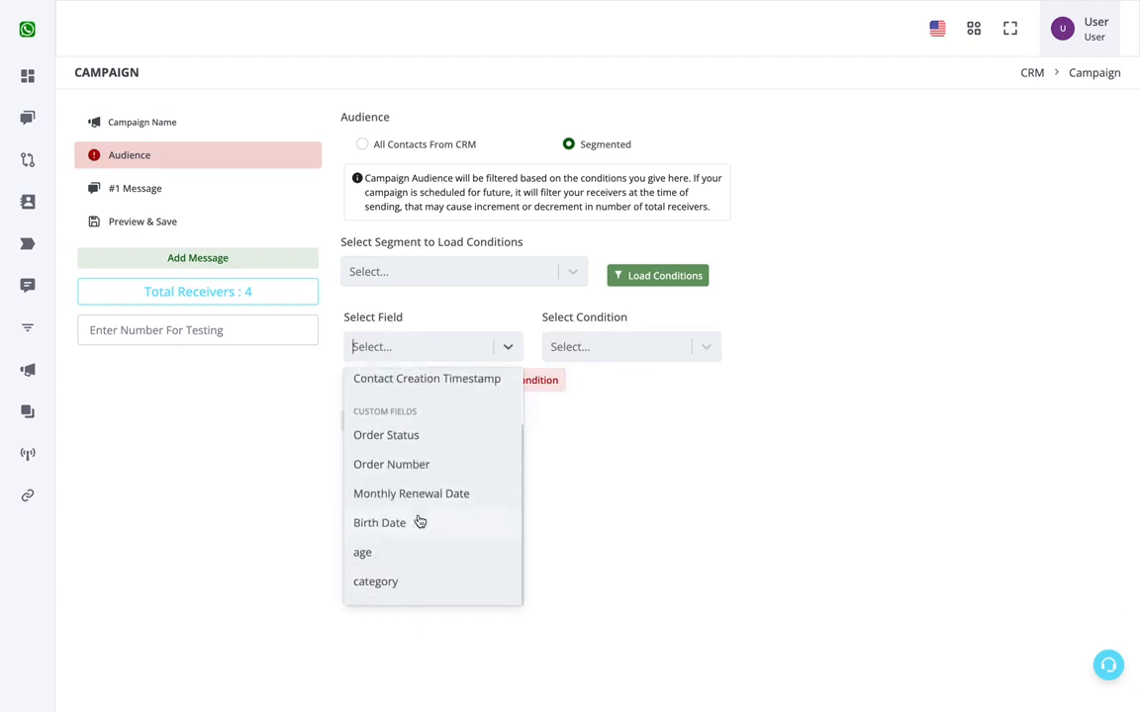
{"action": "left_click", "coordinate": [406, 590]}
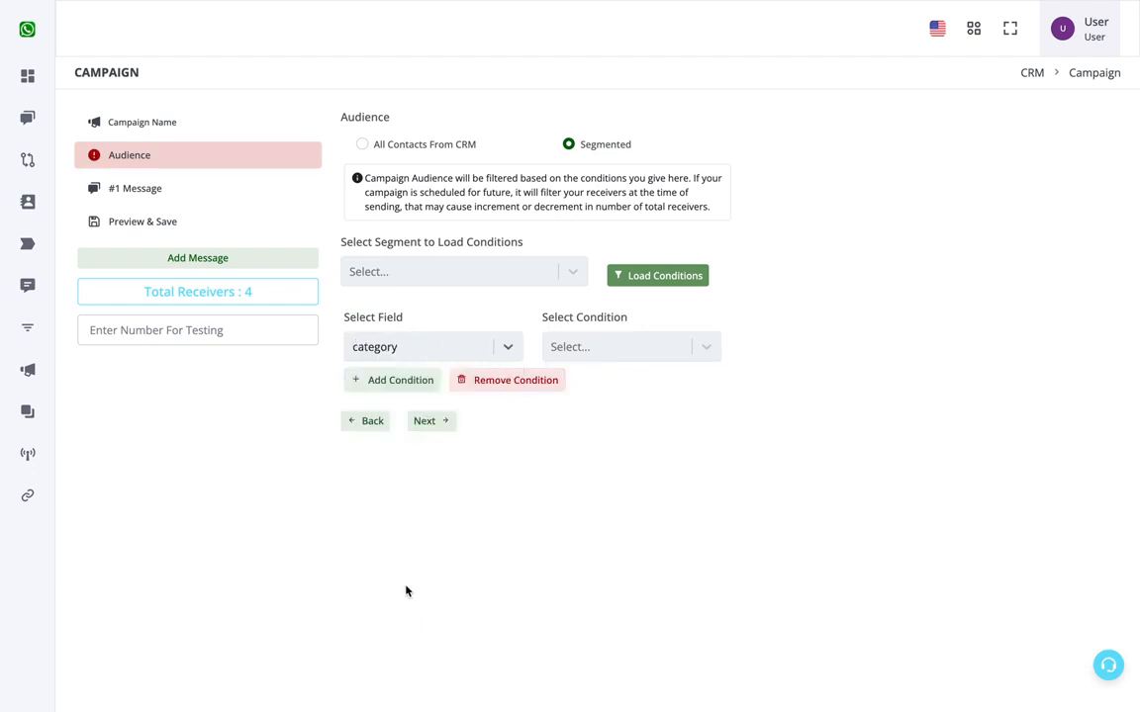
Set the category condition's operator to "is" and its value to B2C
{"action": "left_click", "coordinate": [625, 351]}
{"action": "left_click", "coordinate": [594, 560]}
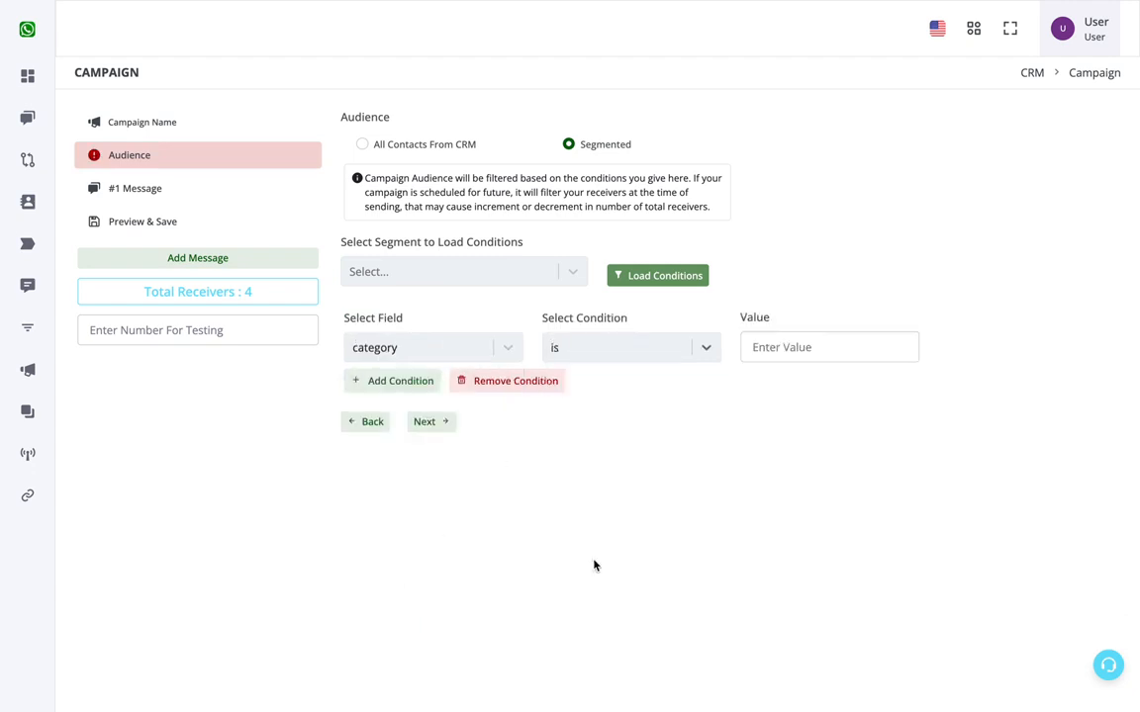
{"action": "left_click", "coordinate": [760, 344]}
{"action": "type", "text": "B2"}
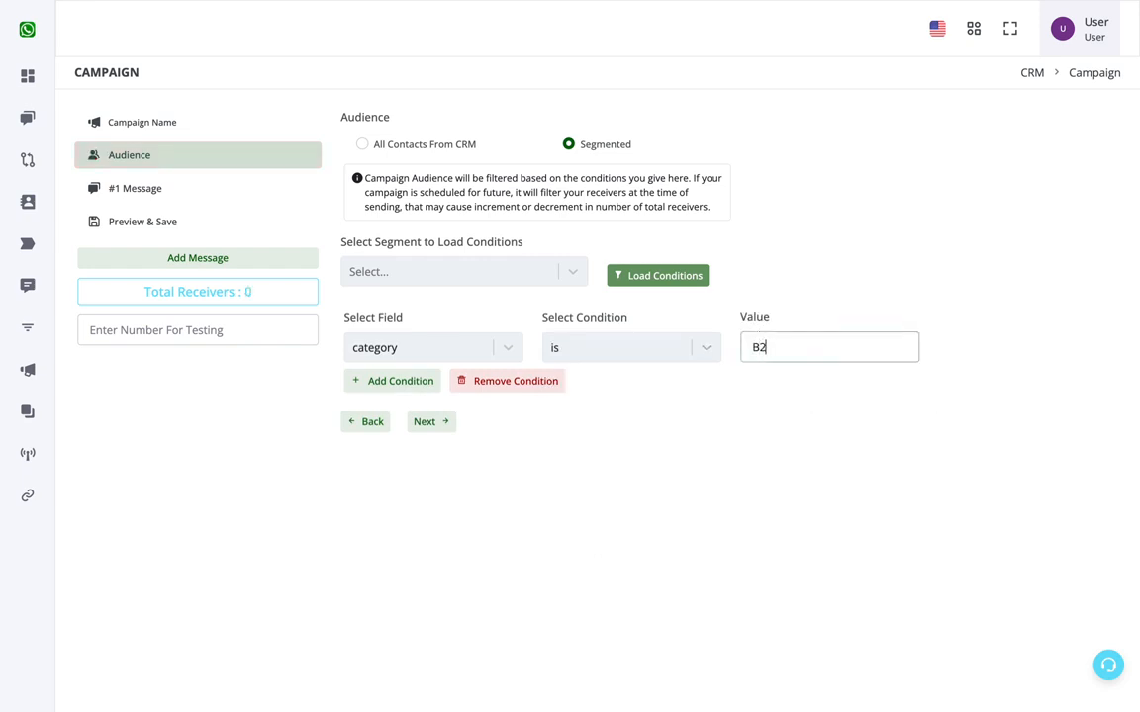
{"action": "type", "text": "C"}
{"action": "left_click_drag", "start_coordinate": [792, 346], "coordinate": [723, 356]}
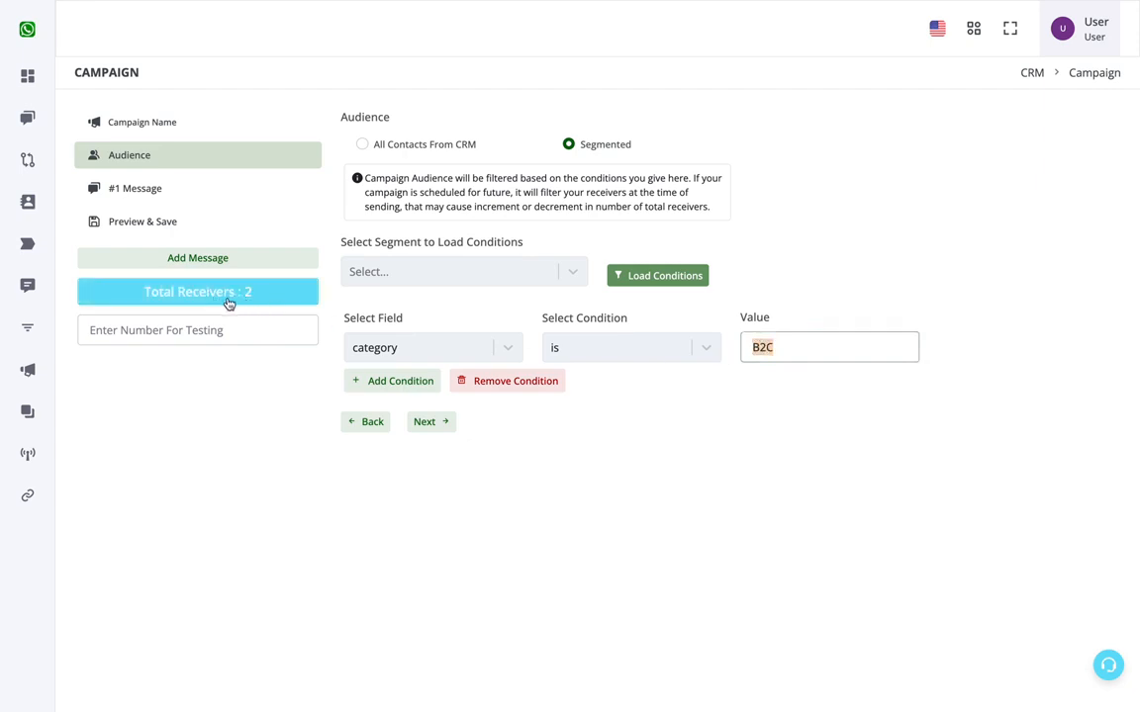
{"action": "left_click", "coordinate": [765, 442]}
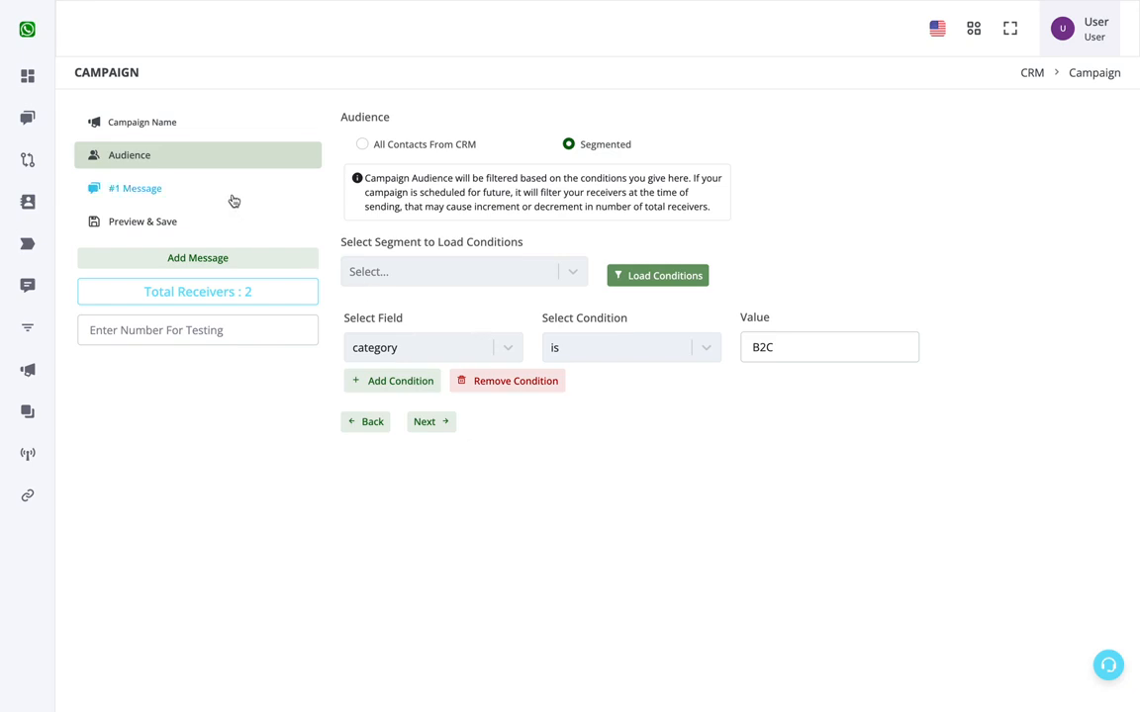
Check which saved segments are available for loading audience conditions
{"action": "triple_click", "coordinate": [389, 246]}
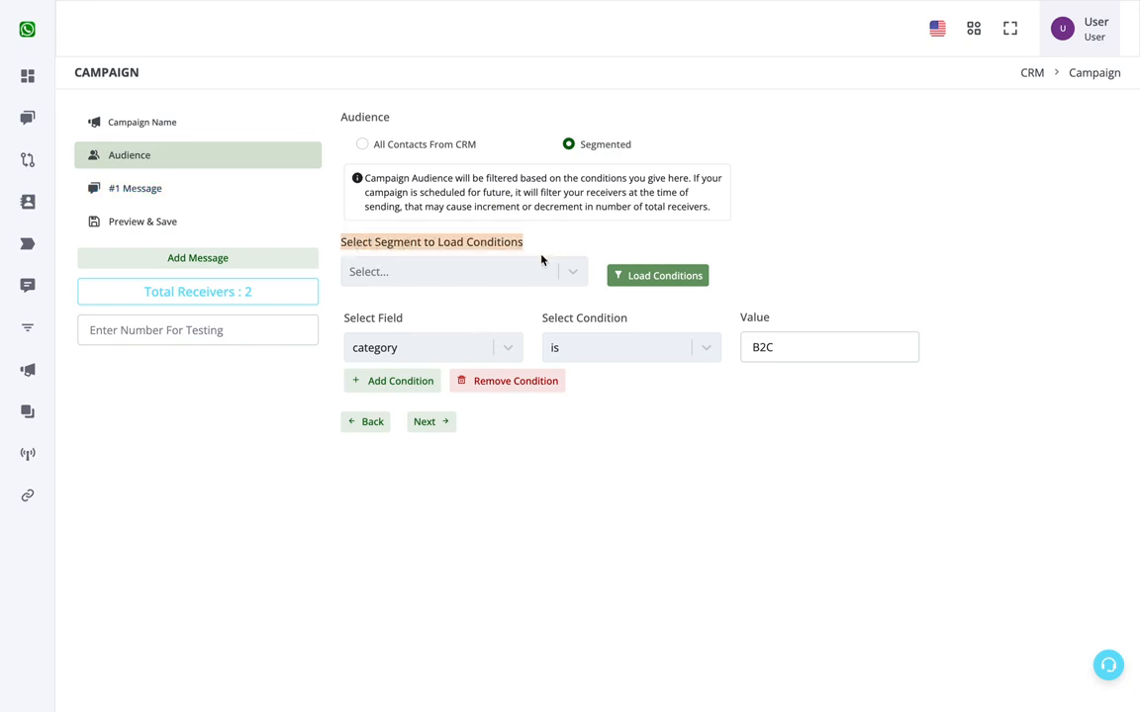
{"action": "left_click", "coordinate": [463, 271]}
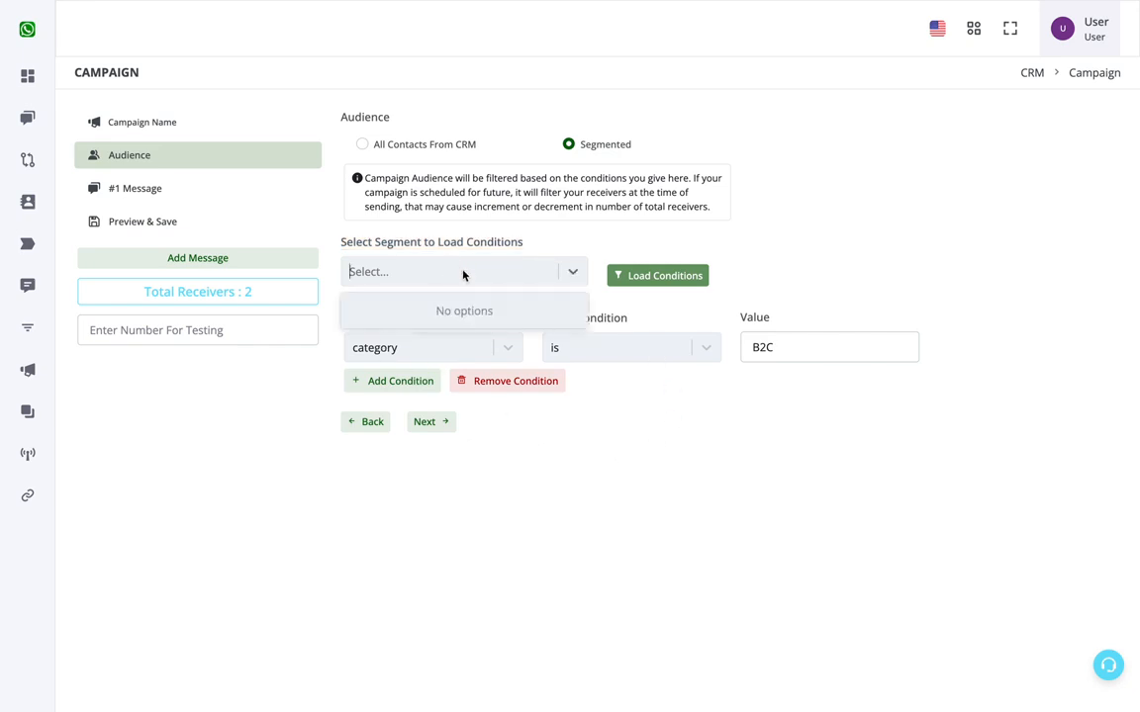
{"action": "left_click", "coordinate": [684, 240]}
Start a new contact segment titled B2B in the segments list
{"action": "mouse_move", "coordinate": [2, 265]}
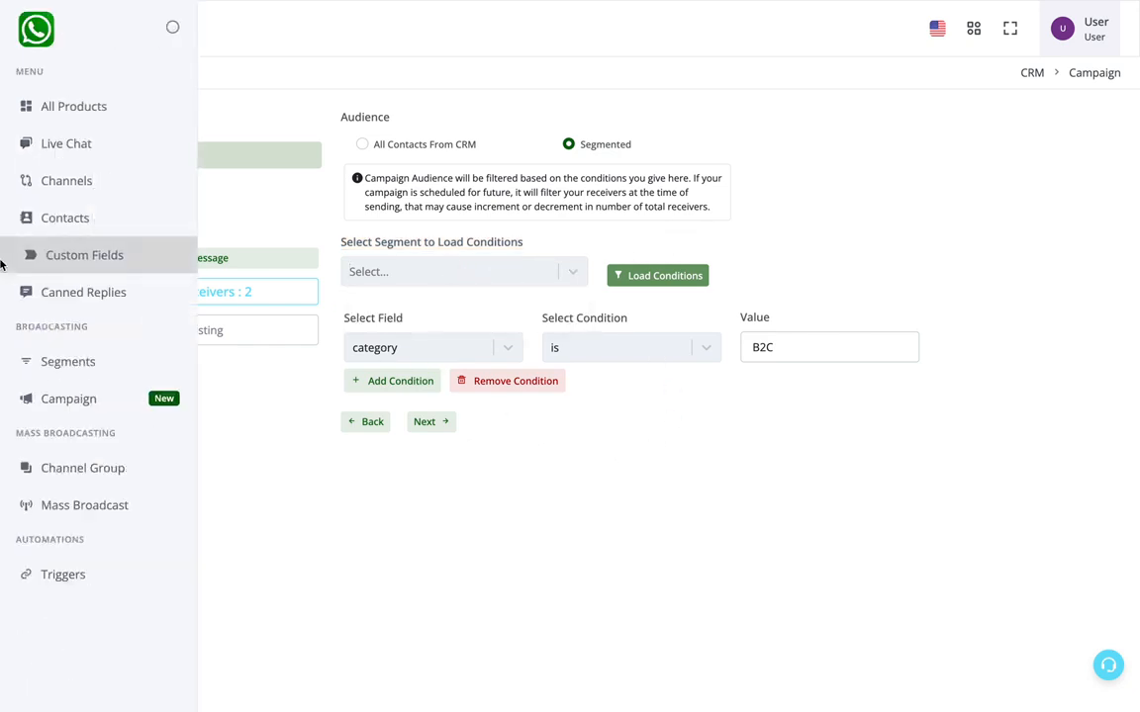
{"action": "left_click", "coordinate": [84, 368]}
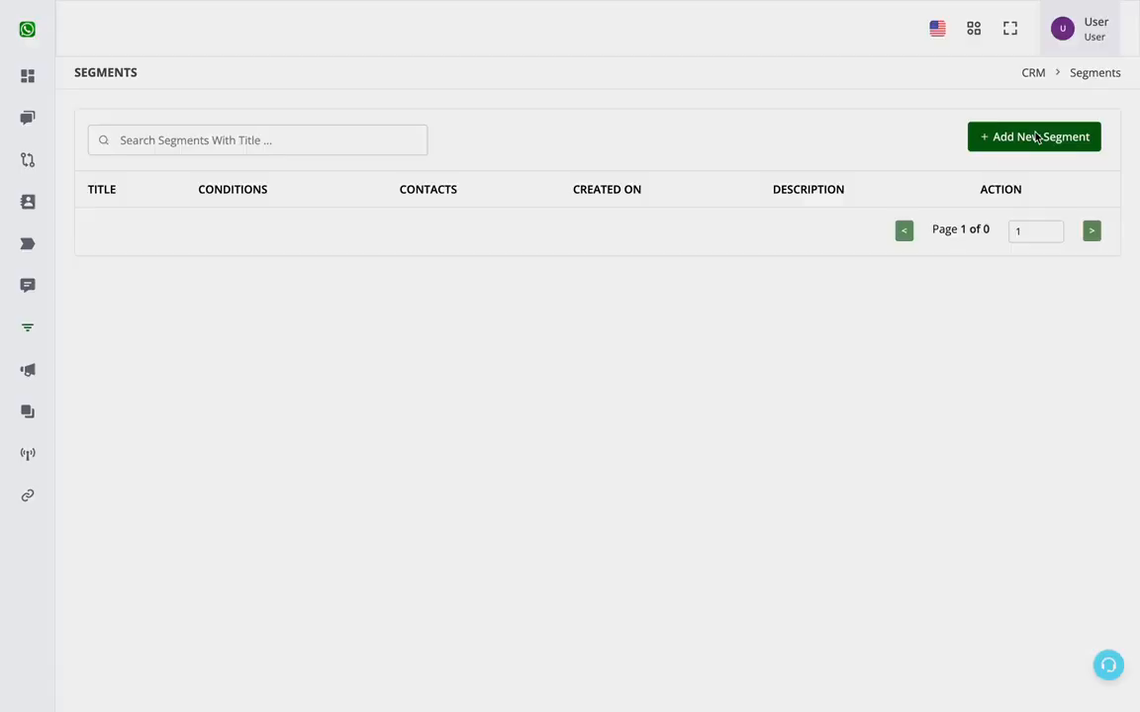
{"action": "left_click", "coordinate": [1036, 137]}
{"action": "type", "text": "B2B"}
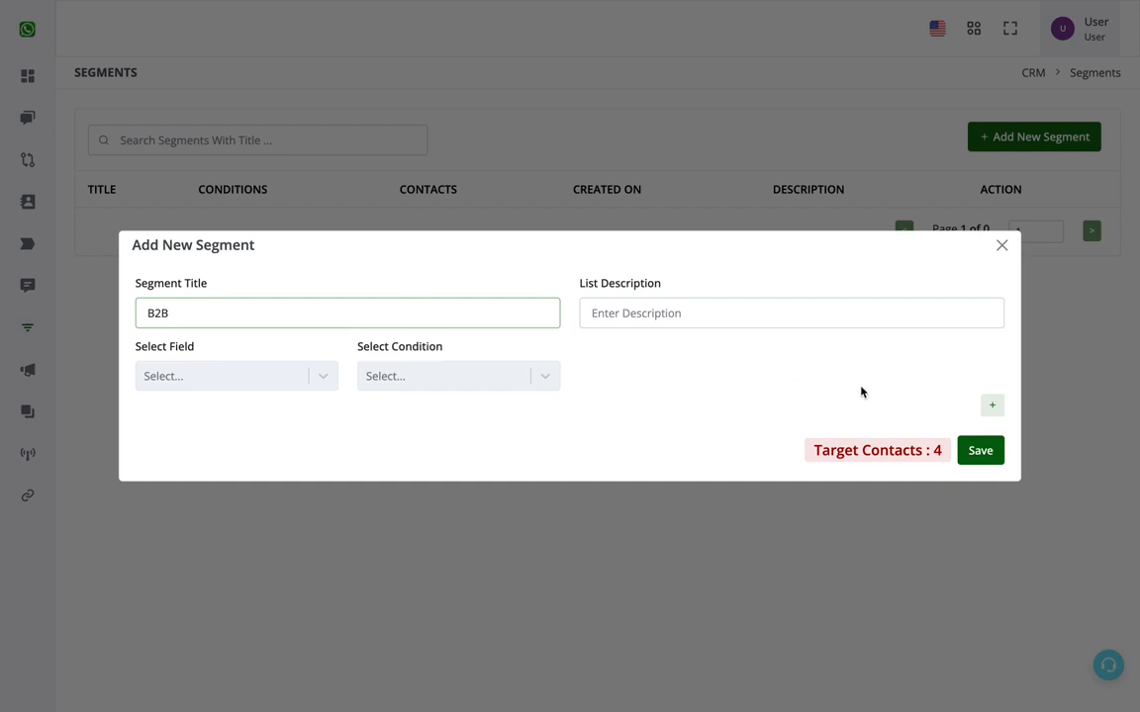
Give the B2B segment the condition category "is" B2B and save the segment
{"action": "left_click", "coordinate": [280, 382]}
{"action": "scroll", "coordinate": [233, 574], "scroll_direction": "down", "scroll_amount": 1}
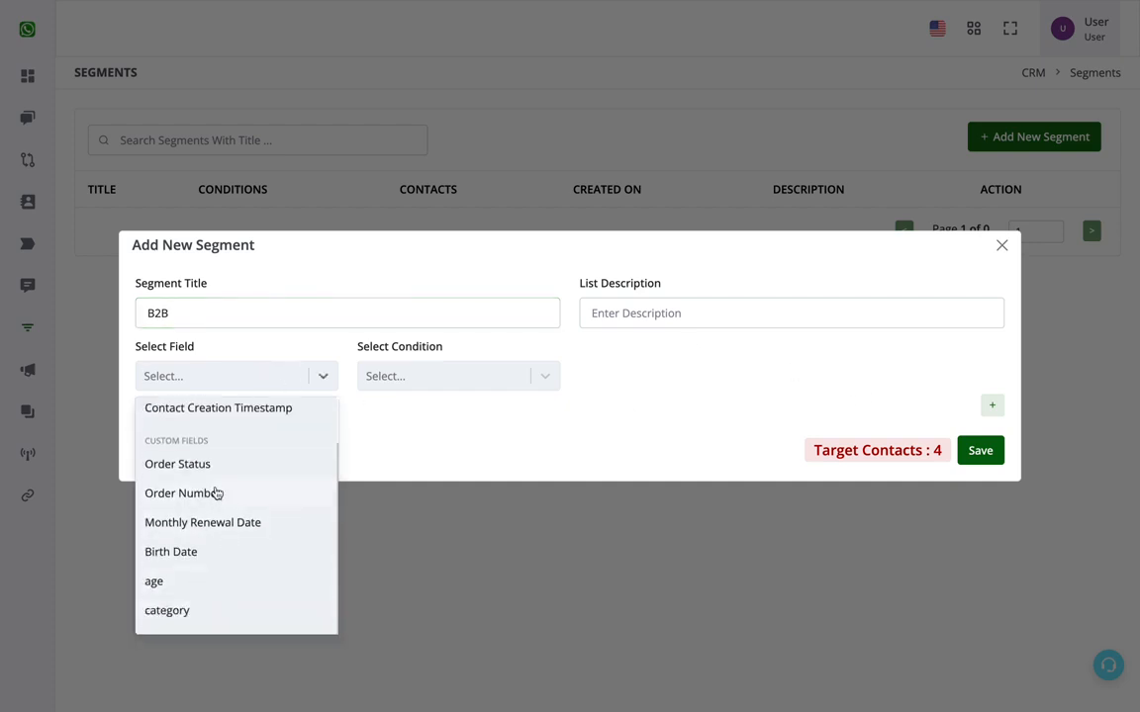
{"action": "left_click", "coordinate": [209, 618]}
{"action": "left_click", "coordinate": [434, 379]}
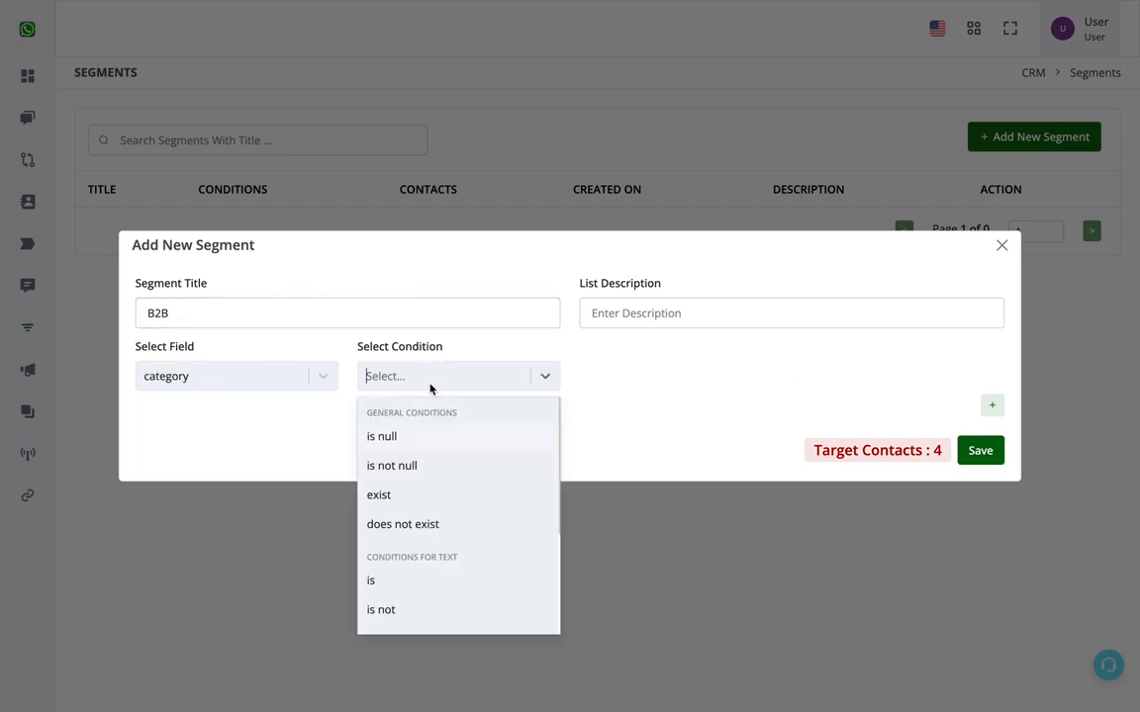
{"action": "left_click", "coordinate": [422, 591]}
{"action": "left_click", "coordinate": [609, 384]}
{"action": "type", "text": "B2b"}
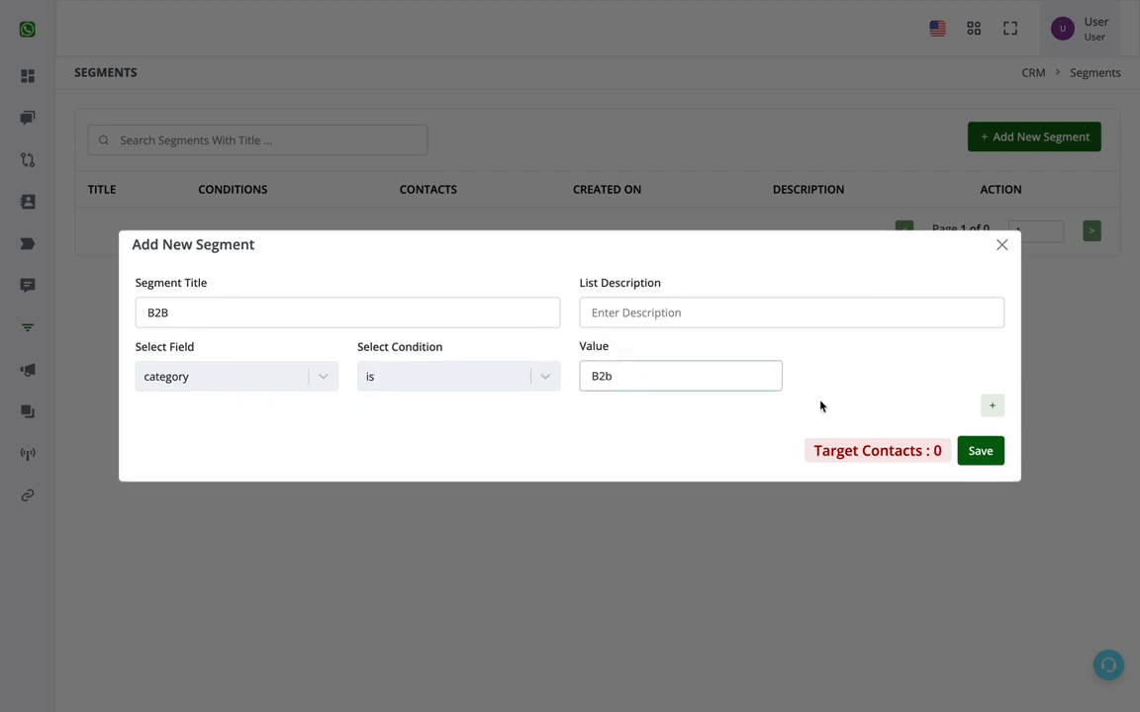
{"action": "key", "text": "BackSpace"}
{"action": "type", "text": "B"}
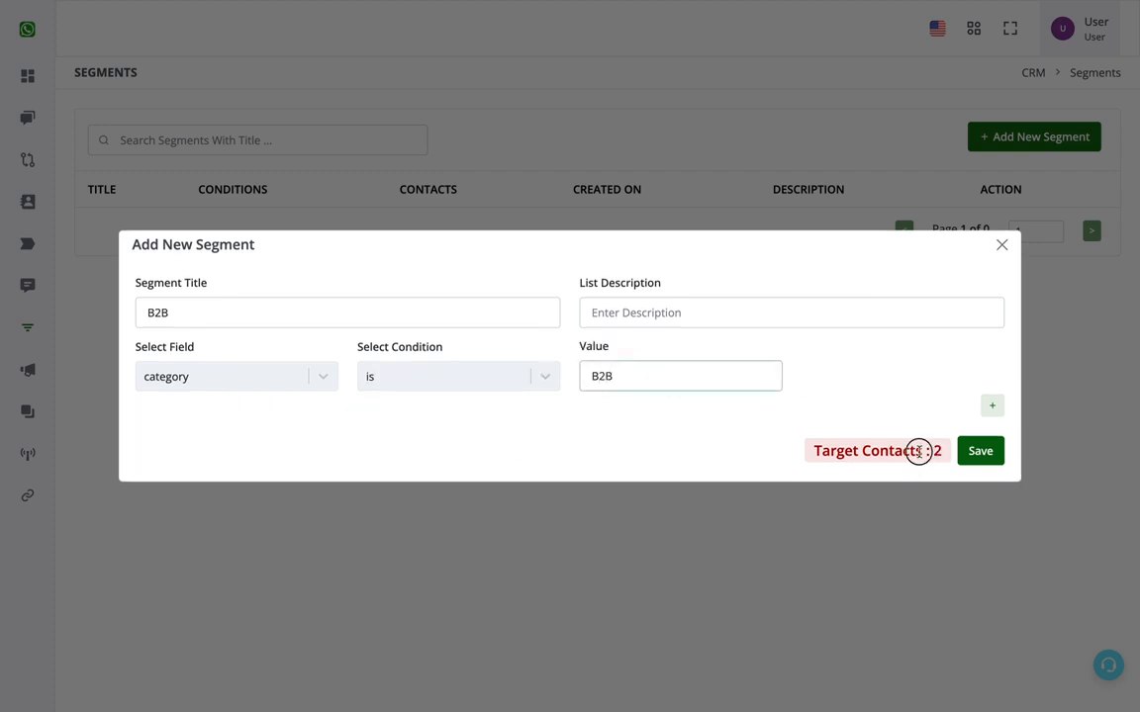
{"action": "left_click", "coordinate": [976, 455]}
{"action": "left_click", "coordinate": [571, 431]}
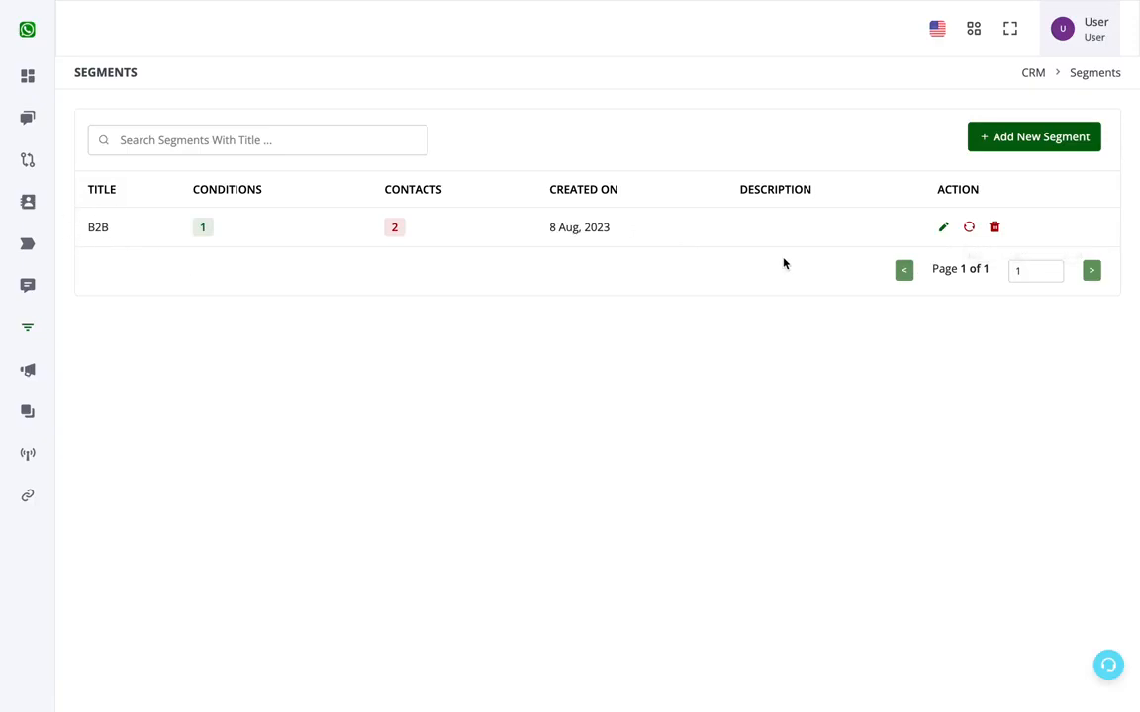
Start another segment titled B2C and choose category as its filter field
{"action": "left_click", "coordinate": [987, 139]}
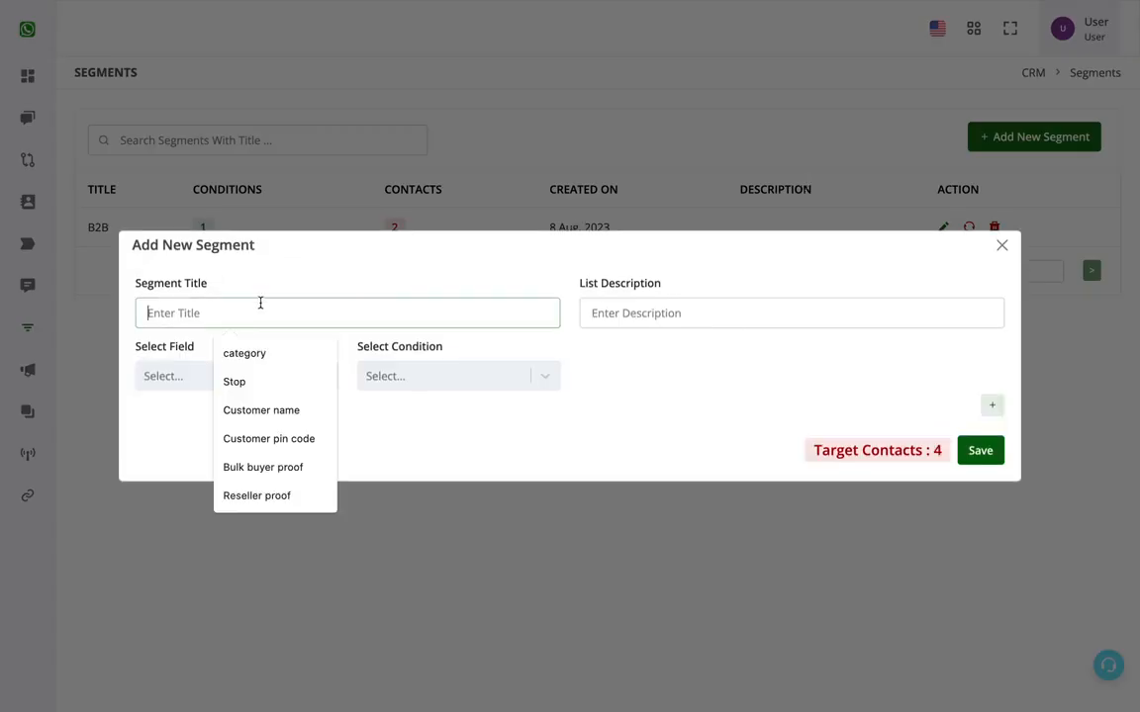
{"action": "type", "text": "B2C"}
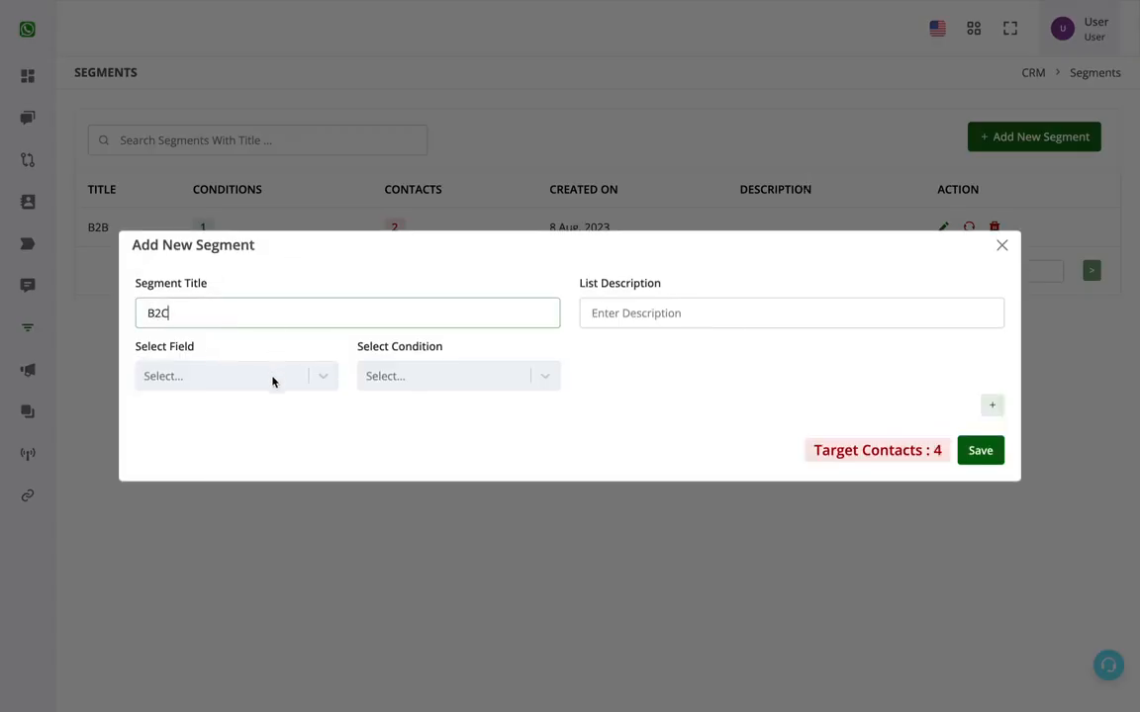
{"action": "left_click", "coordinate": [276, 378]}
{"action": "scroll", "coordinate": [222, 574], "scroll_direction": "down", "scroll_amount": 2}
{"action": "left_click", "coordinate": [210, 614]}
Set the B2C segment's category condition to "is" with the value B2C and save the segment
{"action": "left_click", "coordinate": [447, 382]}
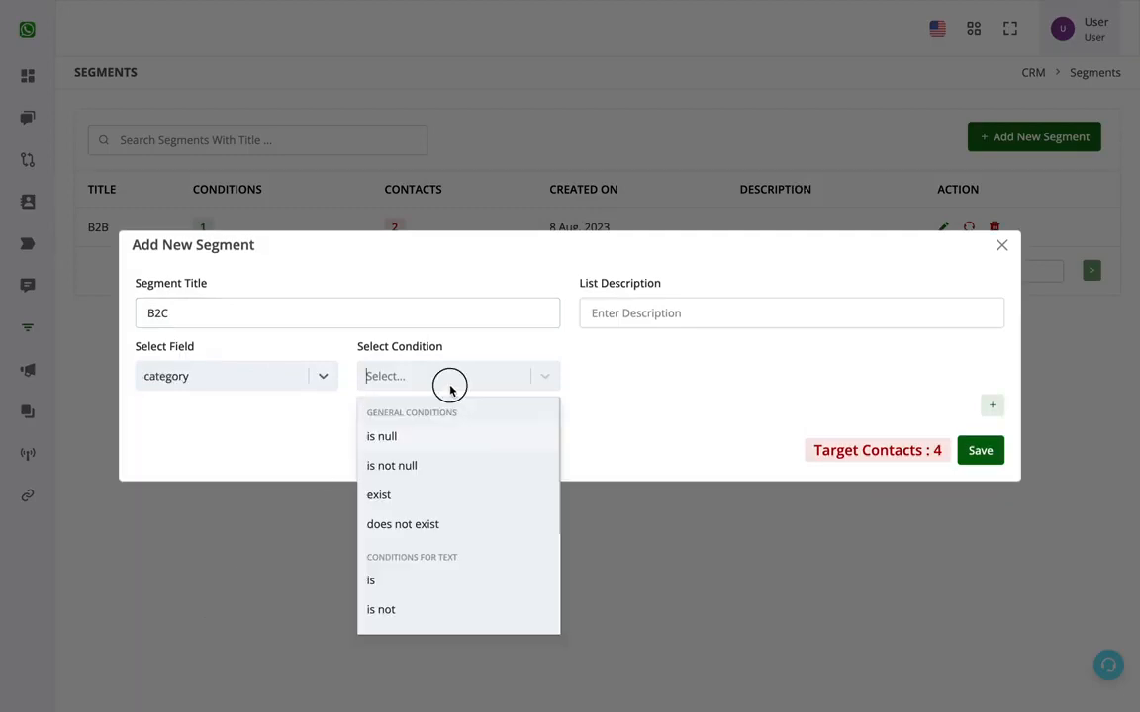
{"action": "left_click", "coordinate": [424, 581]}
{"action": "left_click", "coordinate": [693, 376]}
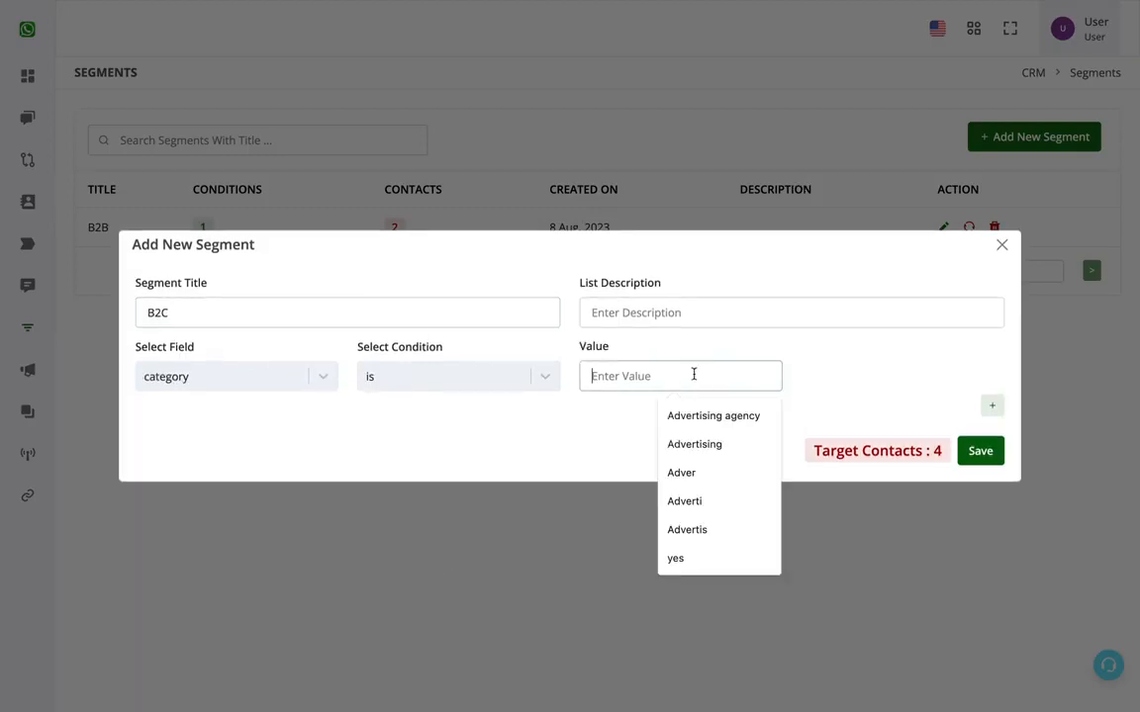
{"action": "type", "text": "B2"}
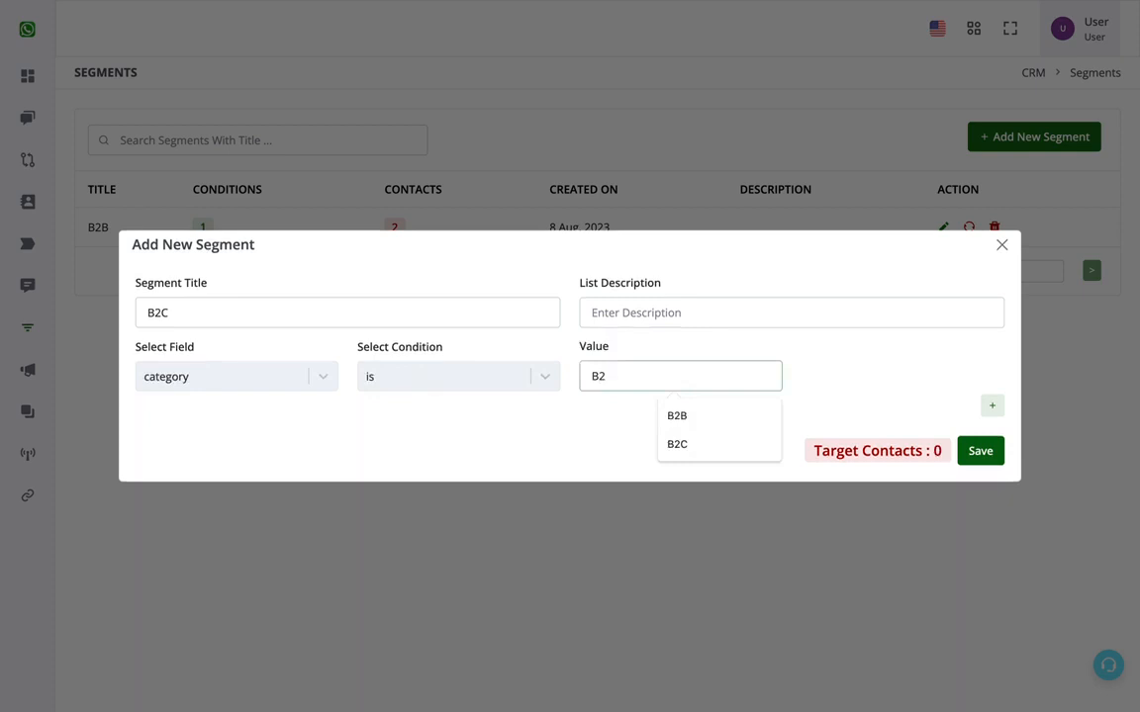
{"action": "type", "text": "C"}
{"action": "left_click", "coordinate": [981, 450]}
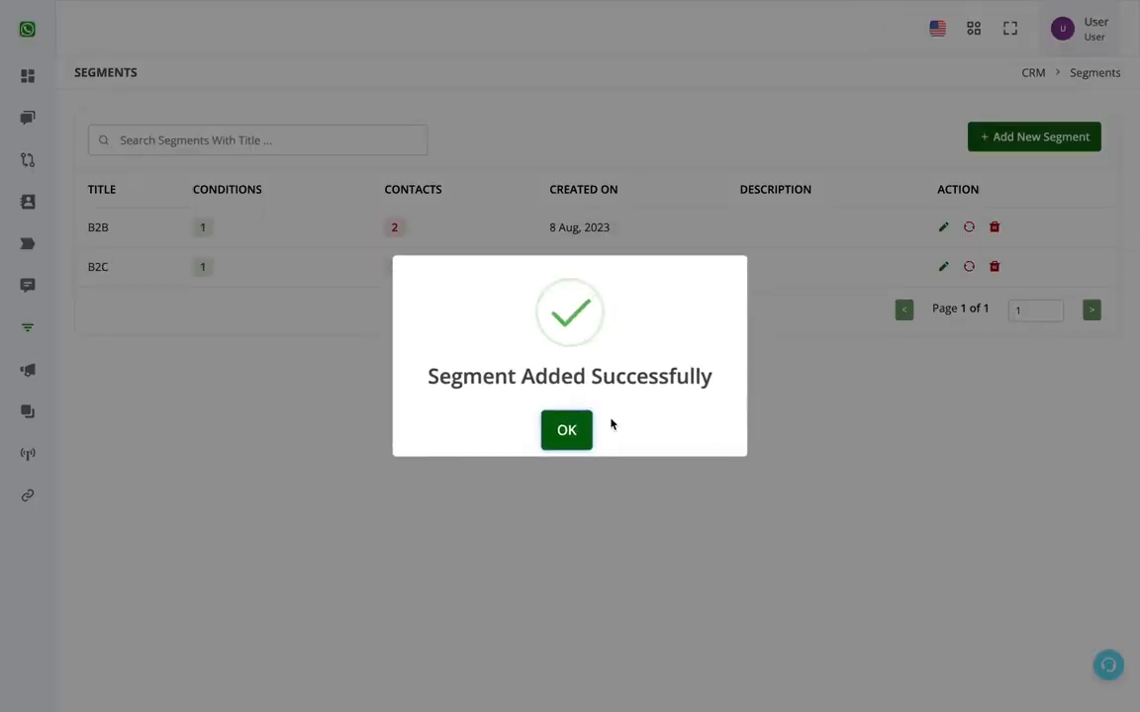
{"action": "left_click", "coordinate": [574, 434]}
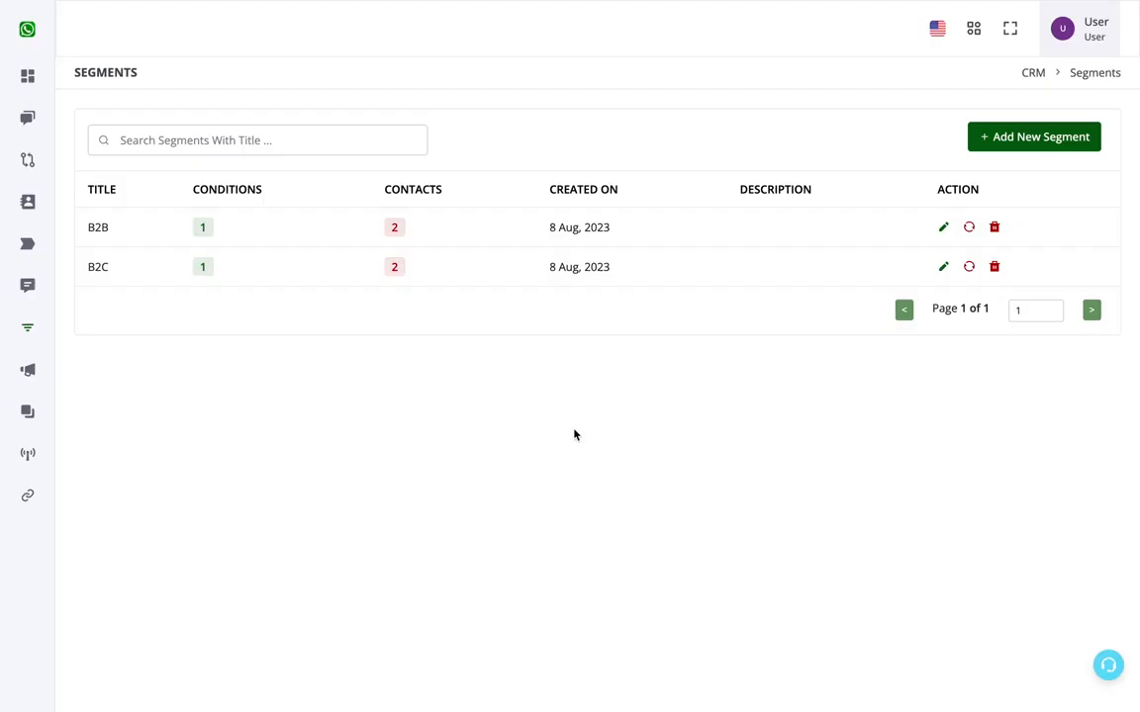
Start a third segment, still untitled, with a first condition of category "is" B2B
{"action": "left_click", "coordinate": [1014, 148]}
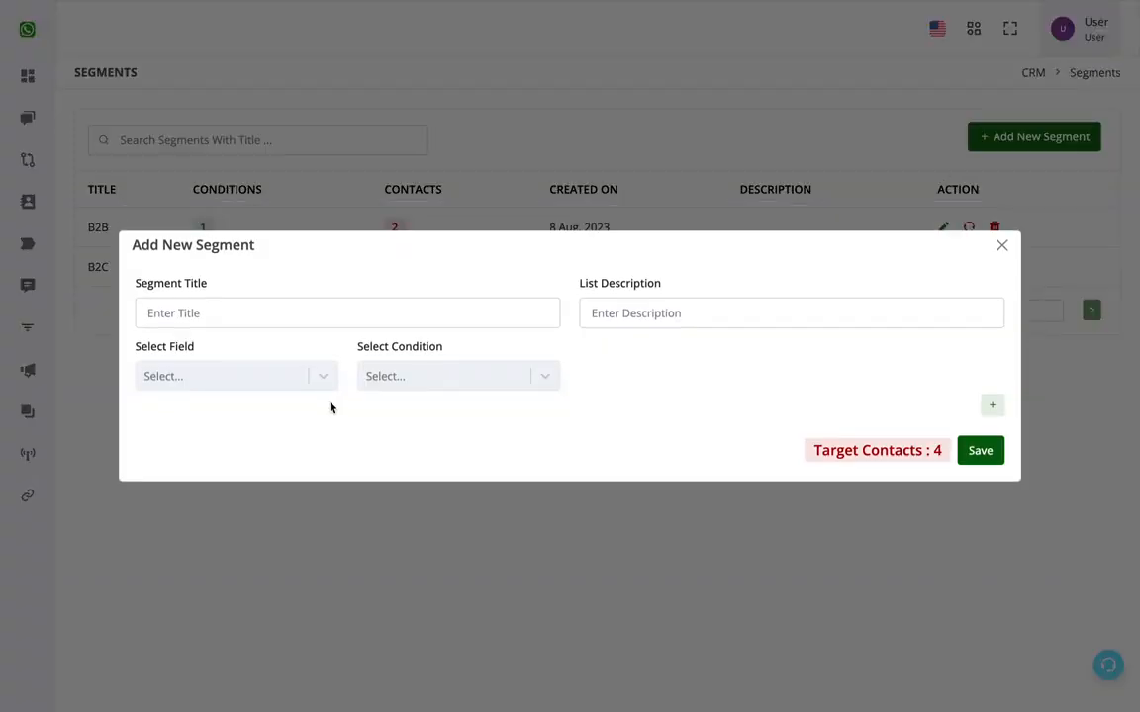
{"action": "left_click", "coordinate": [310, 376]}
{"action": "scroll", "coordinate": [259, 535], "scroll_direction": "down", "scroll_amount": 1}
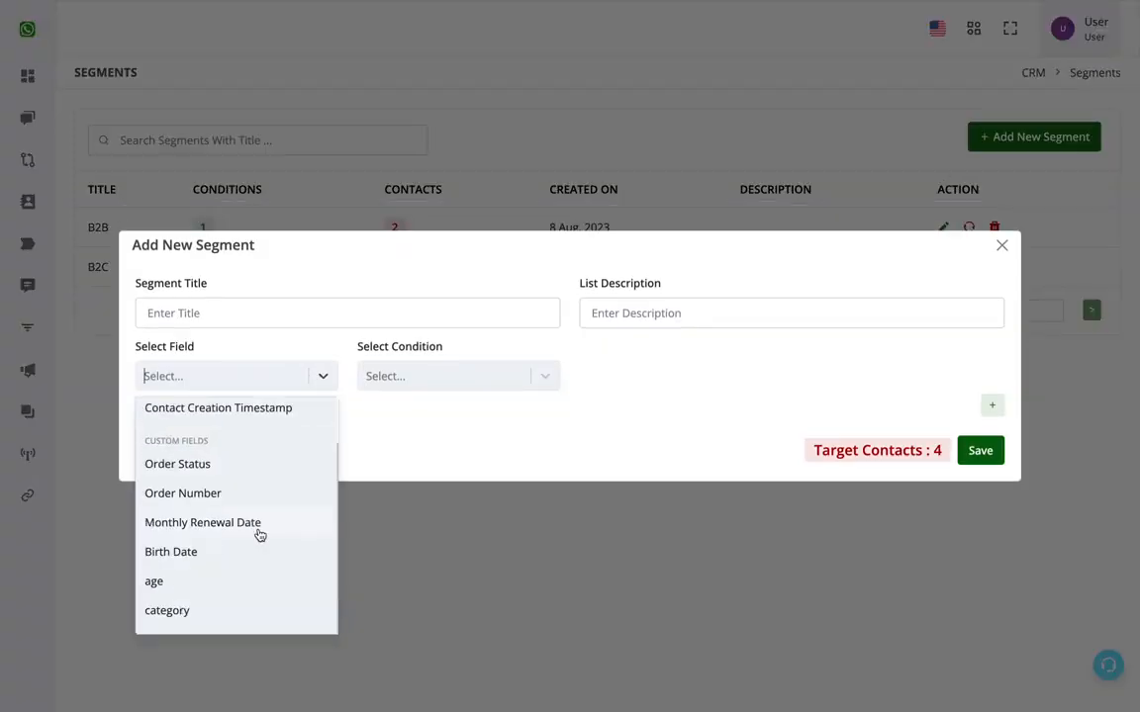
{"action": "left_click", "coordinate": [235, 613]}
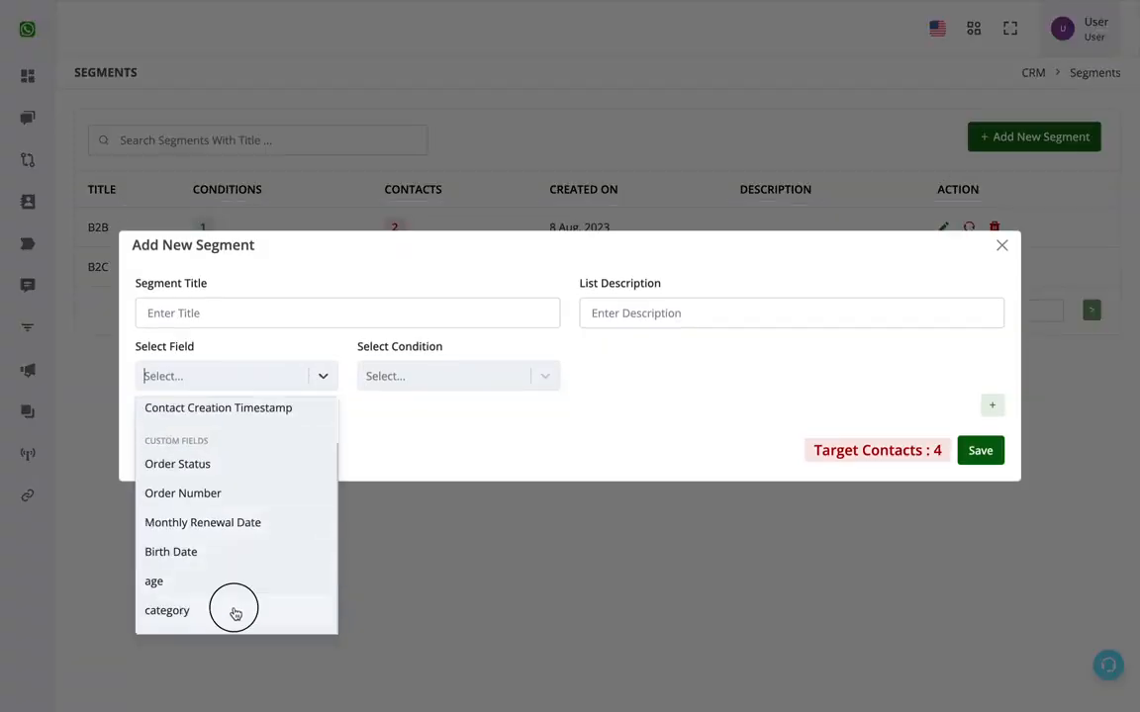
{"action": "left_click", "coordinate": [465, 378]}
{"action": "left_click", "coordinate": [412, 578]}
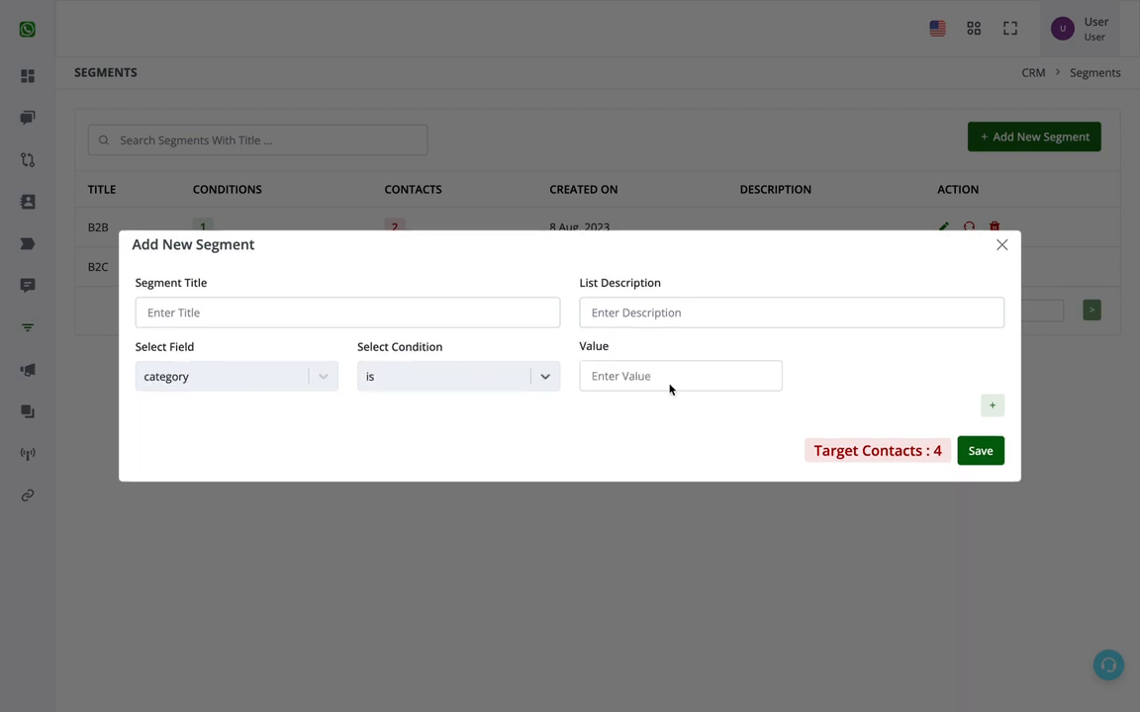
{"action": "left_click", "coordinate": [669, 384]}
{"action": "type", "text": "B2"}
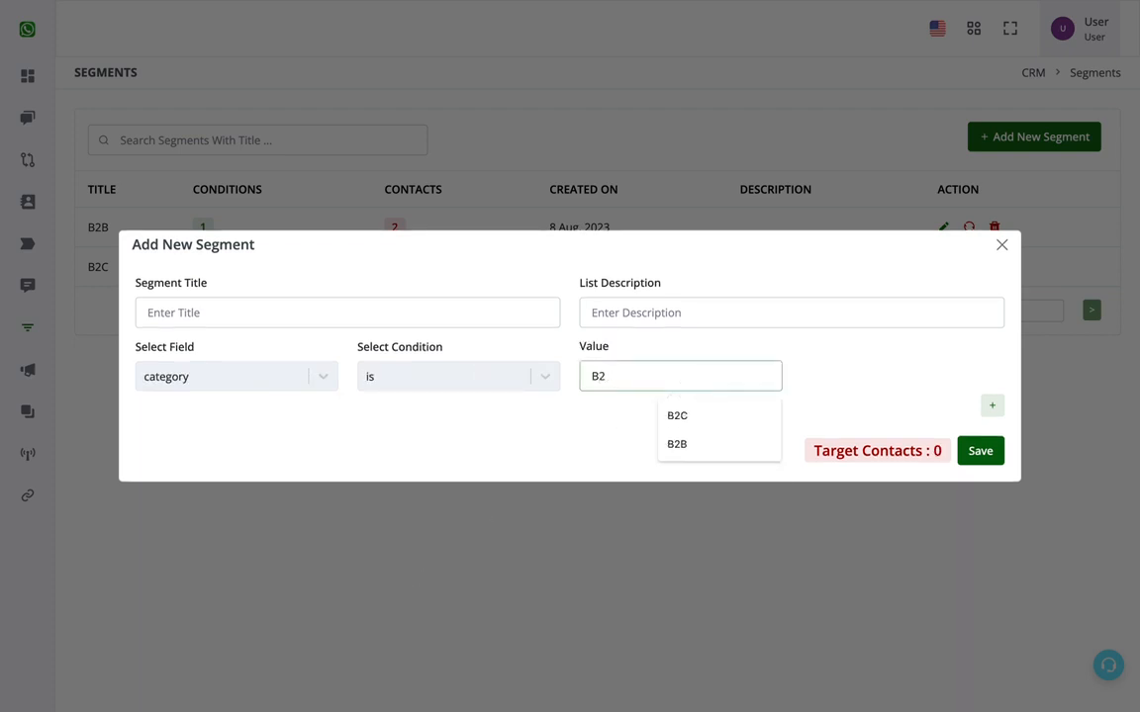
{"action": "left_click", "coordinate": [677, 444]}
Add a second condition to the new segment and join it to the first with the OR operator
{"action": "left_click", "coordinate": [990, 404]}
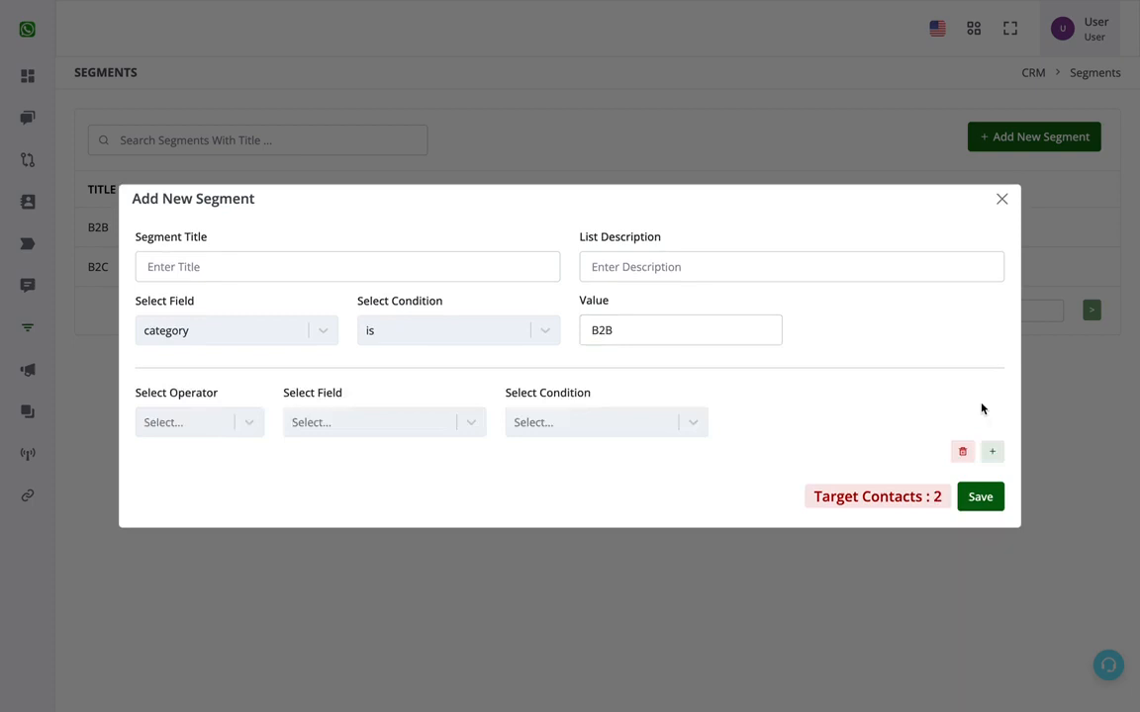
{"action": "left_click", "coordinate": [233, 414]}
{"action": "left_click", "coordinate": [163, 461]}
{"action": "left_click", "coordinate": [364, 422]}
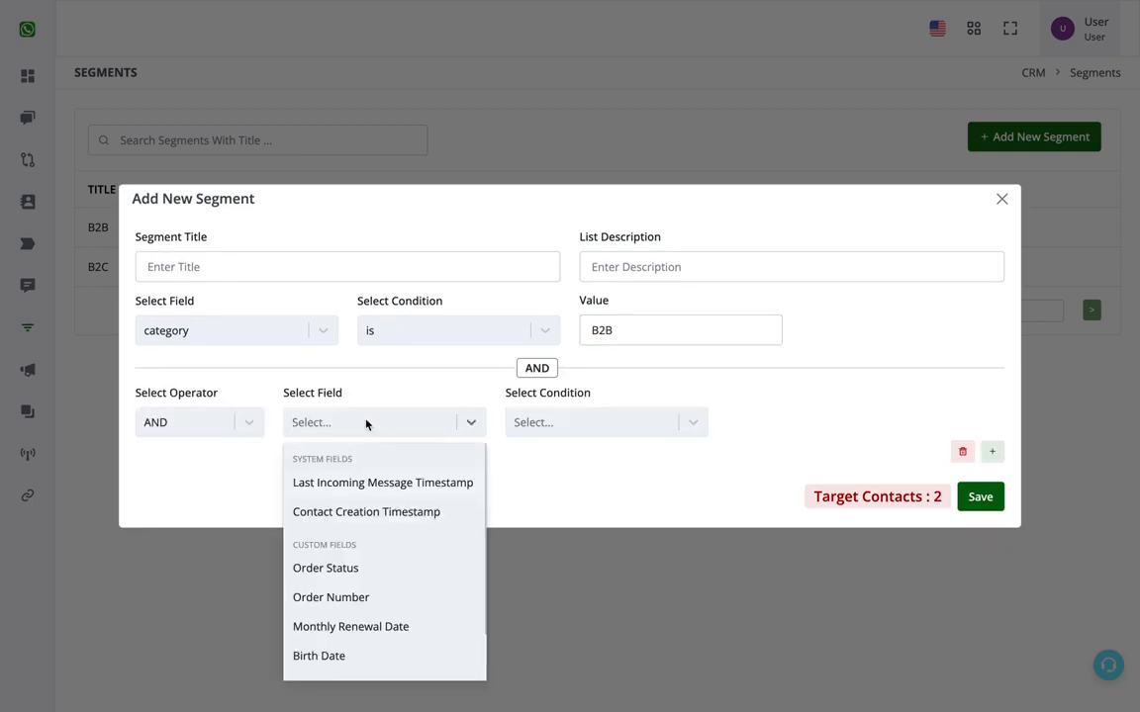
{"action": "left_click", "coordinate": [233, 416]}
{"action": "left_click", "coordinate": [153, 489]}
Set the segment's second condition to category "is" B2C
{"action": "left_click", "coordinate": [362, 423]}
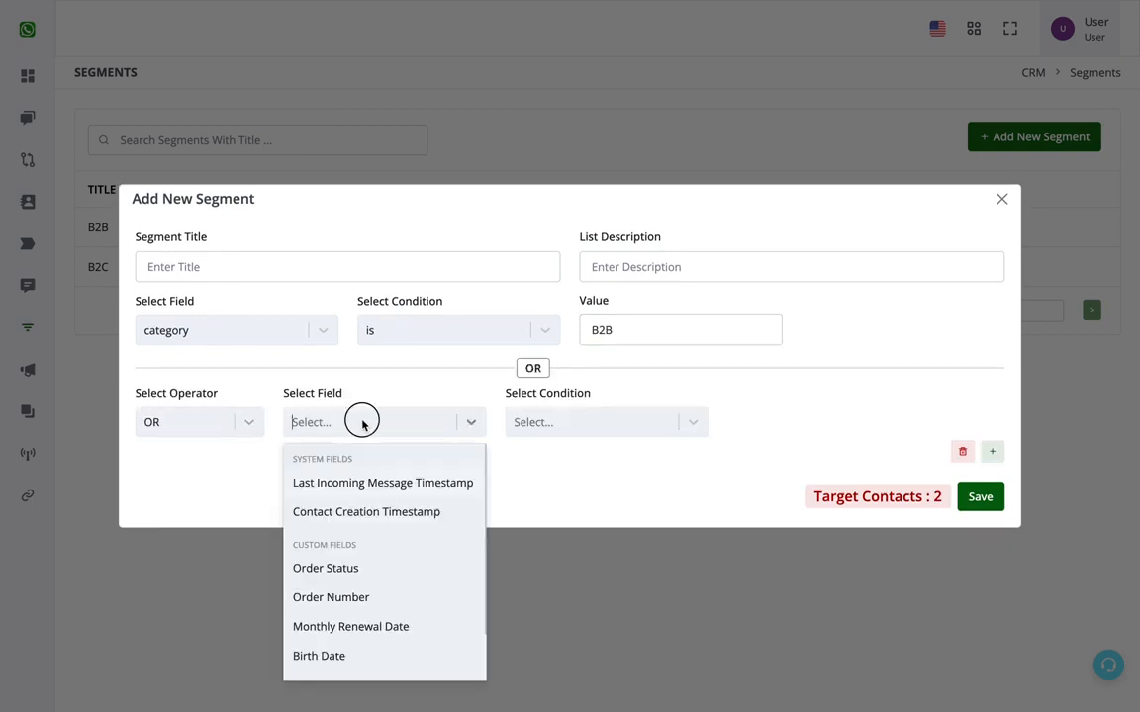
{"action": "scroll", "coordinate": [395, 654], "scroll_direction": "down", "scroll_amount": 2}
{"action": "left_click", "coordinate": [365, 658]}
{"action": "left_click", "coordinate": [539, 427]}
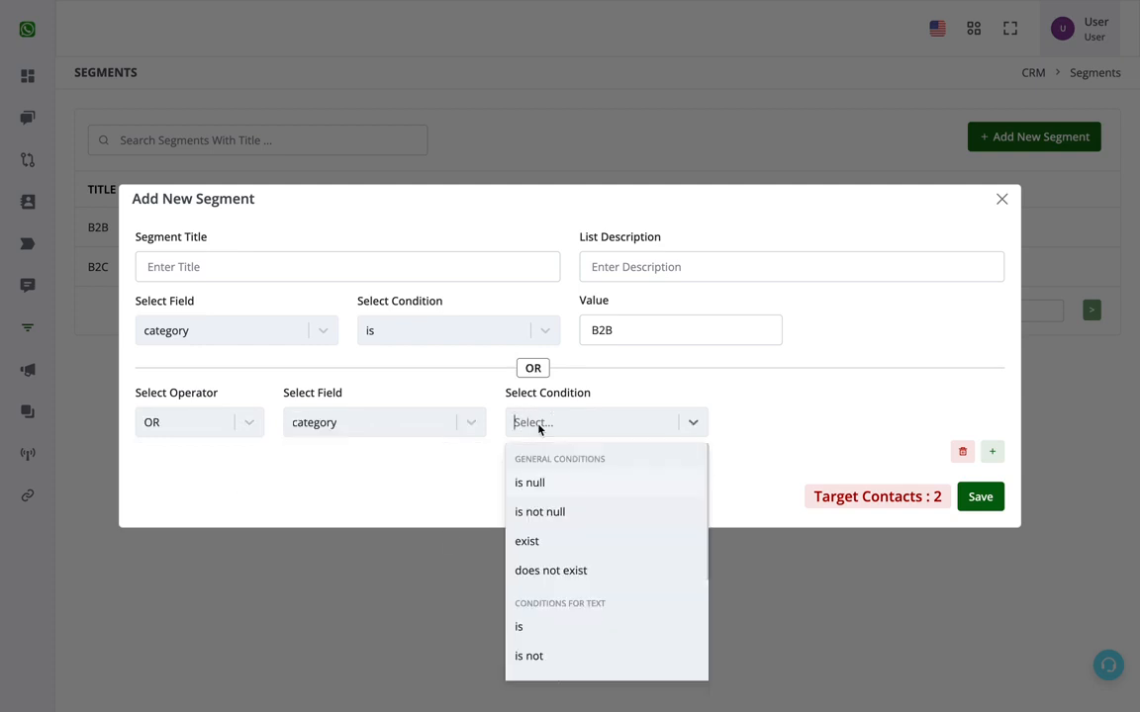
{"action": "left_click", "coordinate": [525, 626]}
{"action": "left_click", "coordinate": [771, 423]}
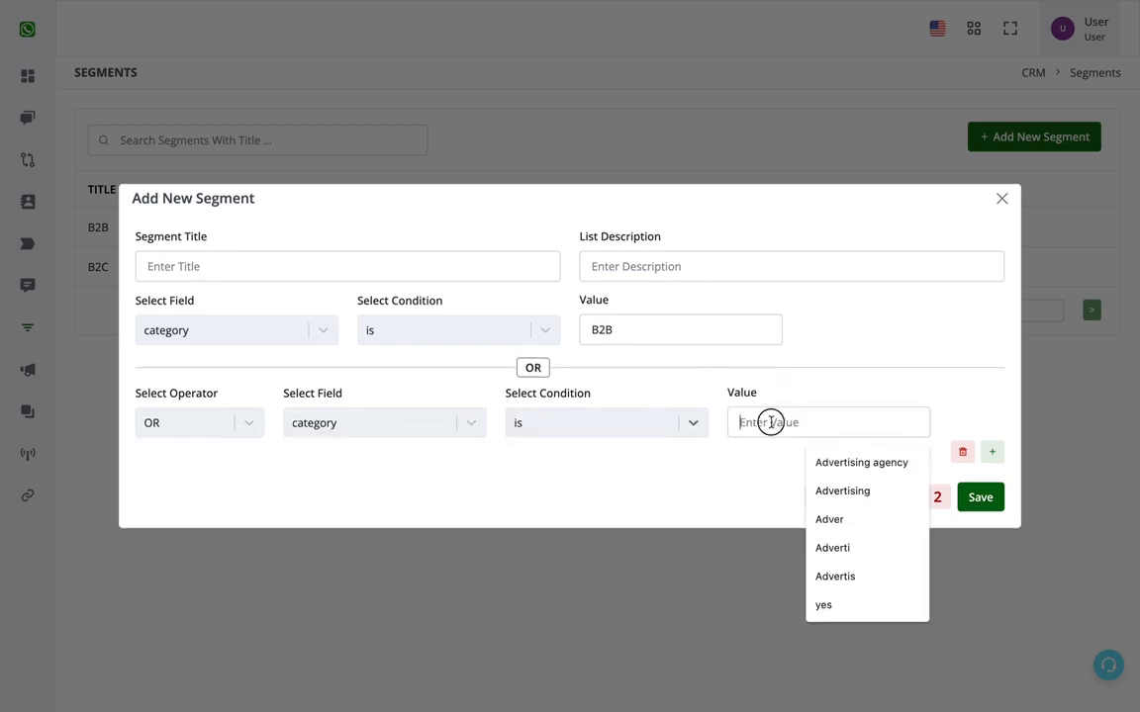
{"action": "type", "text": "B2"}
{"action": "left_click", "coordinate": [825, 462]}
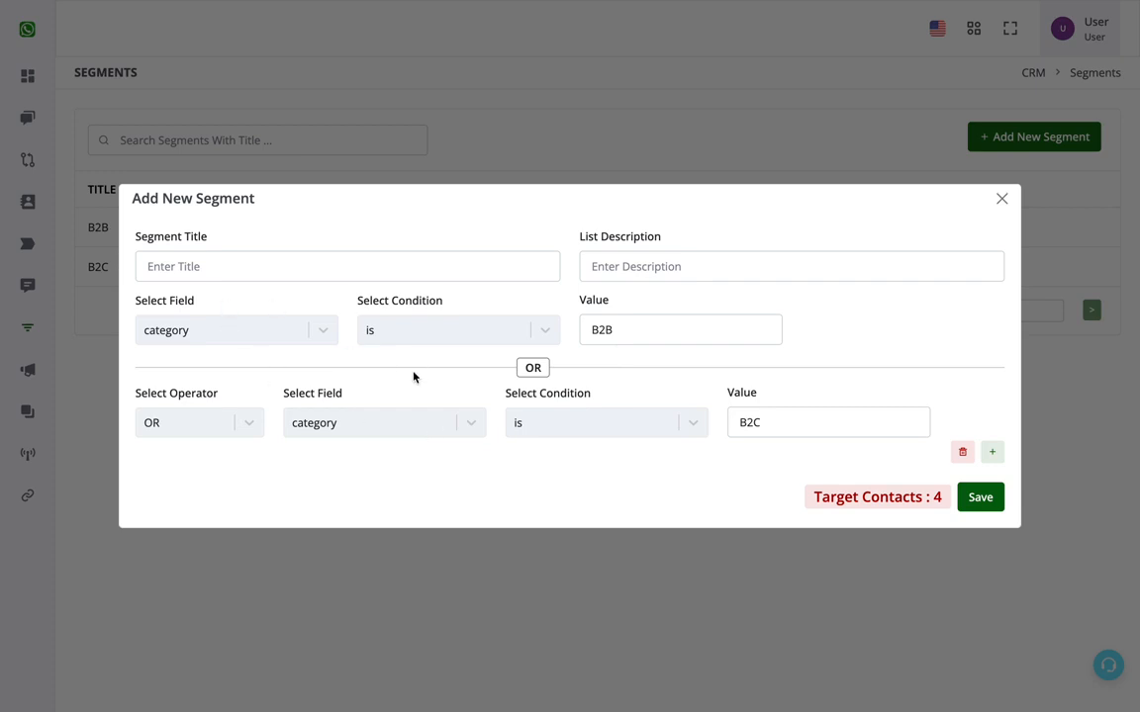
Title the two-condition segment "B2B and B2C" and save it
{"action": "left_click", "coordinate": [210, 268]}
{"action": "type", "text": "B"}
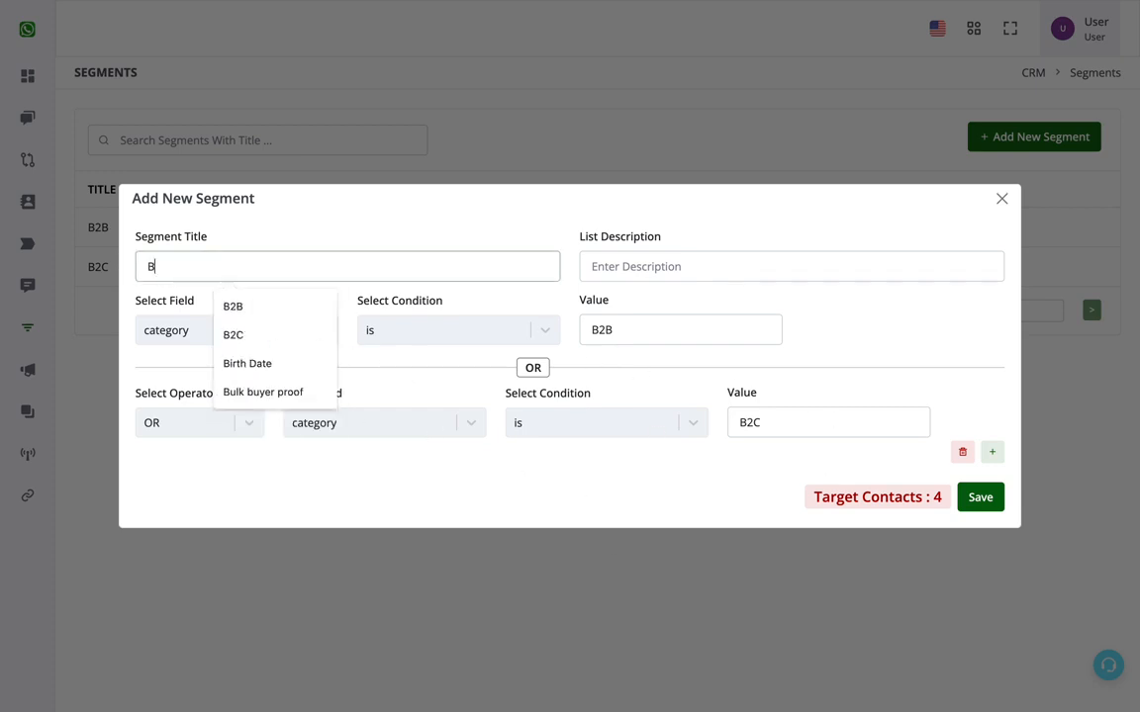
{"action": "type", "text": "2B and B2C"}
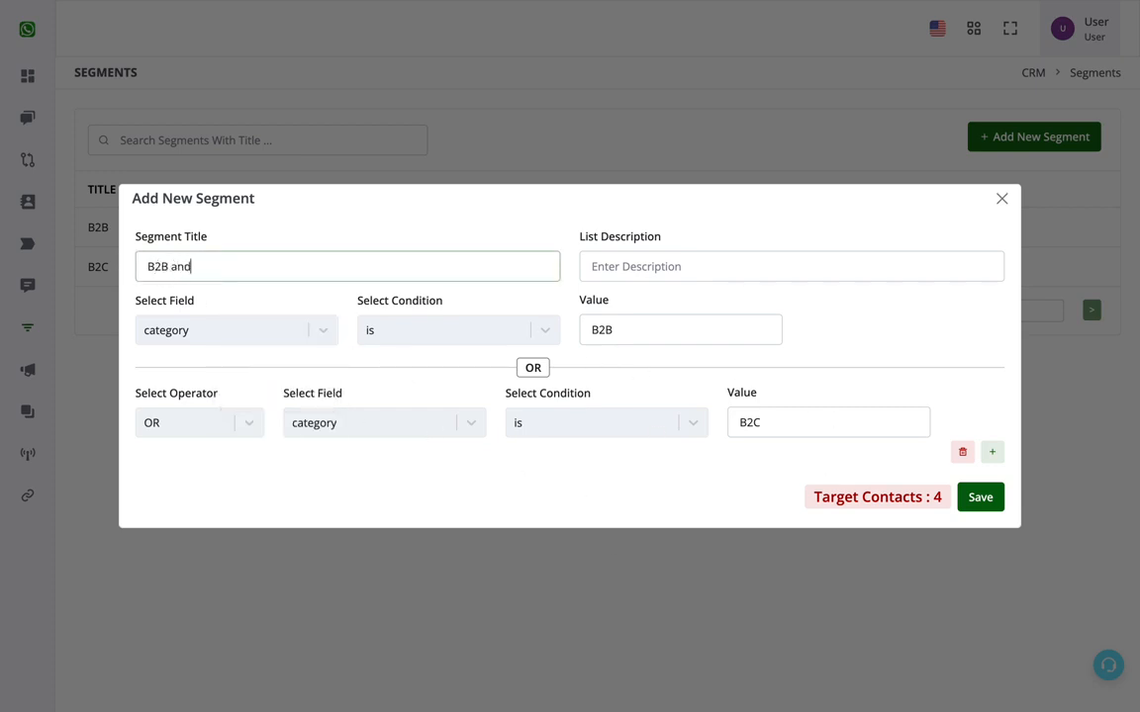
{"action": "left_click", "coordinate": [981, 497]}
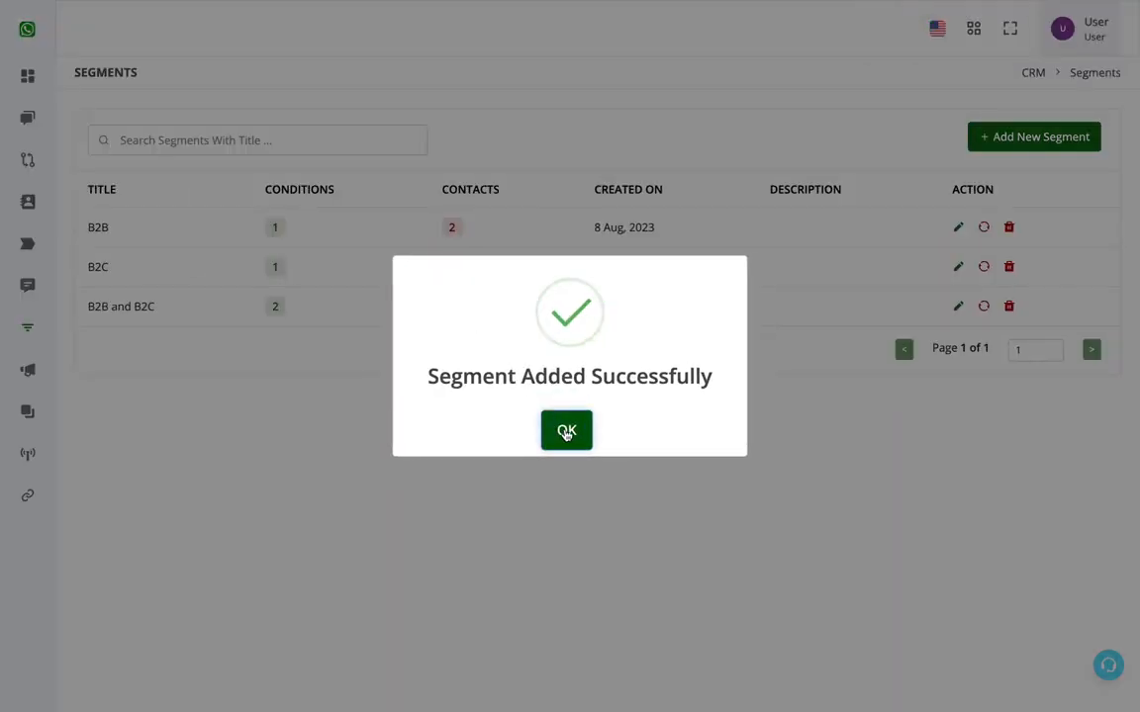
{"action": "left_click", "coordinate": [568, 430]}
Create a new campaign named Test
{"action": "mouse_move", "coordinate": [49, 256]}
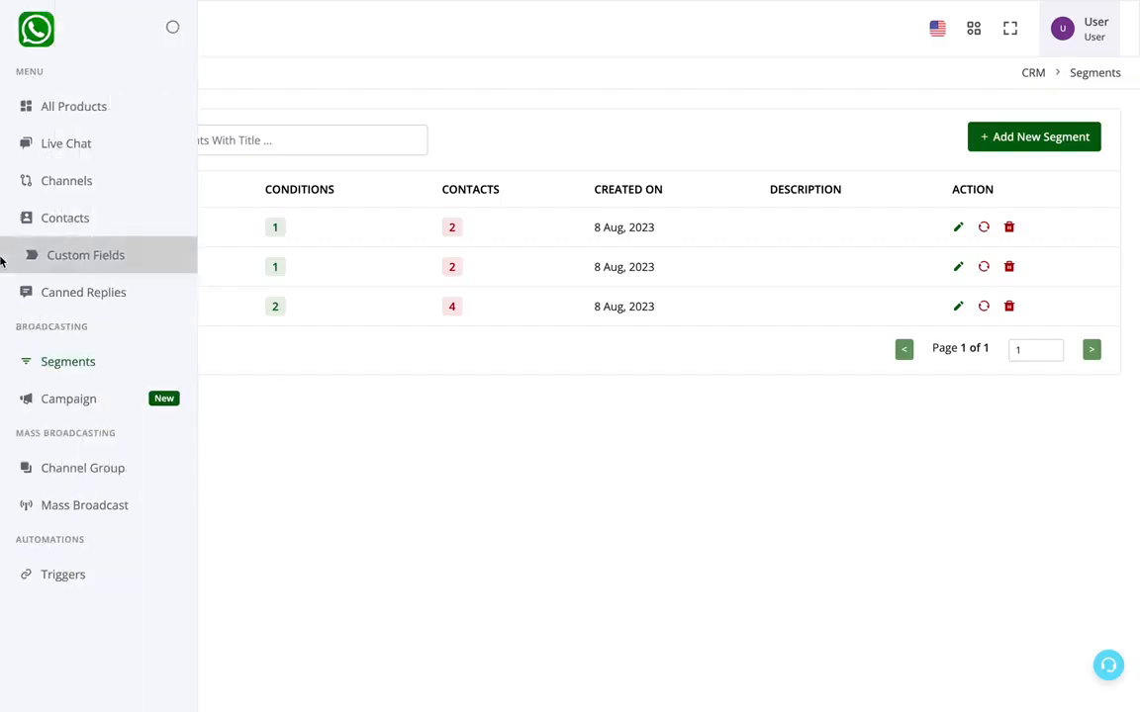
{"action": "left_click", "coordinate": [52, 403]}
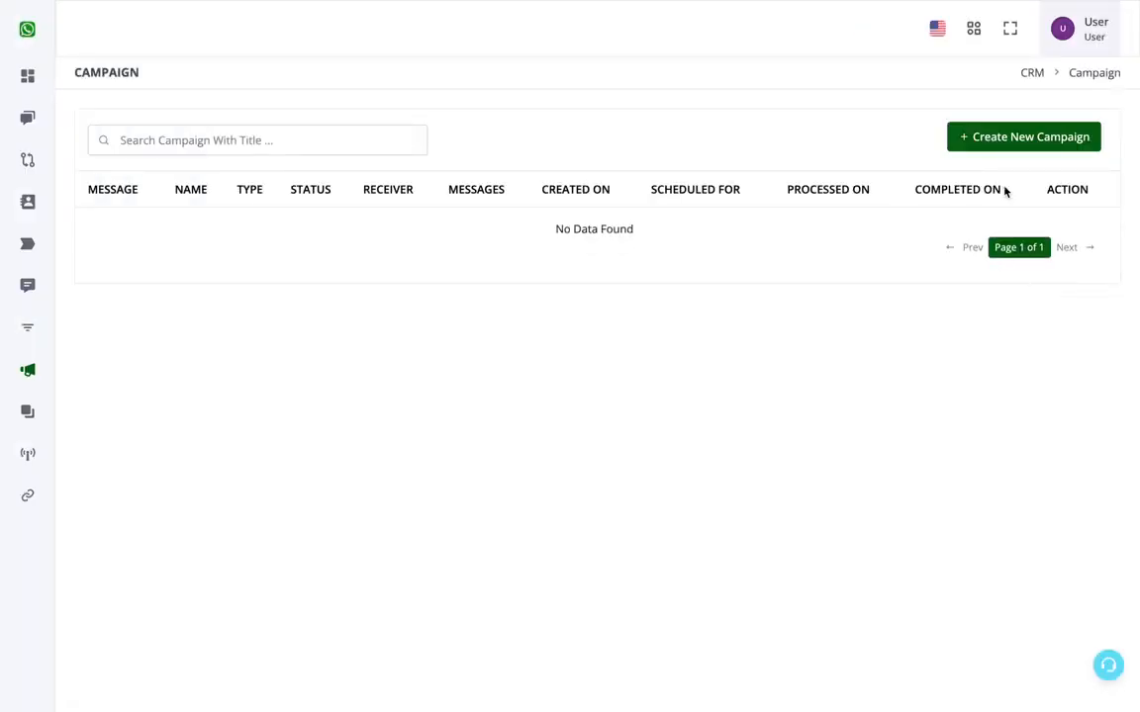
{"action": "left_click", "coordinate": [1023, 141]}
{"action": "left_click", "coordinate": [466, 138]}
{"action": "type", "text": "Test"}
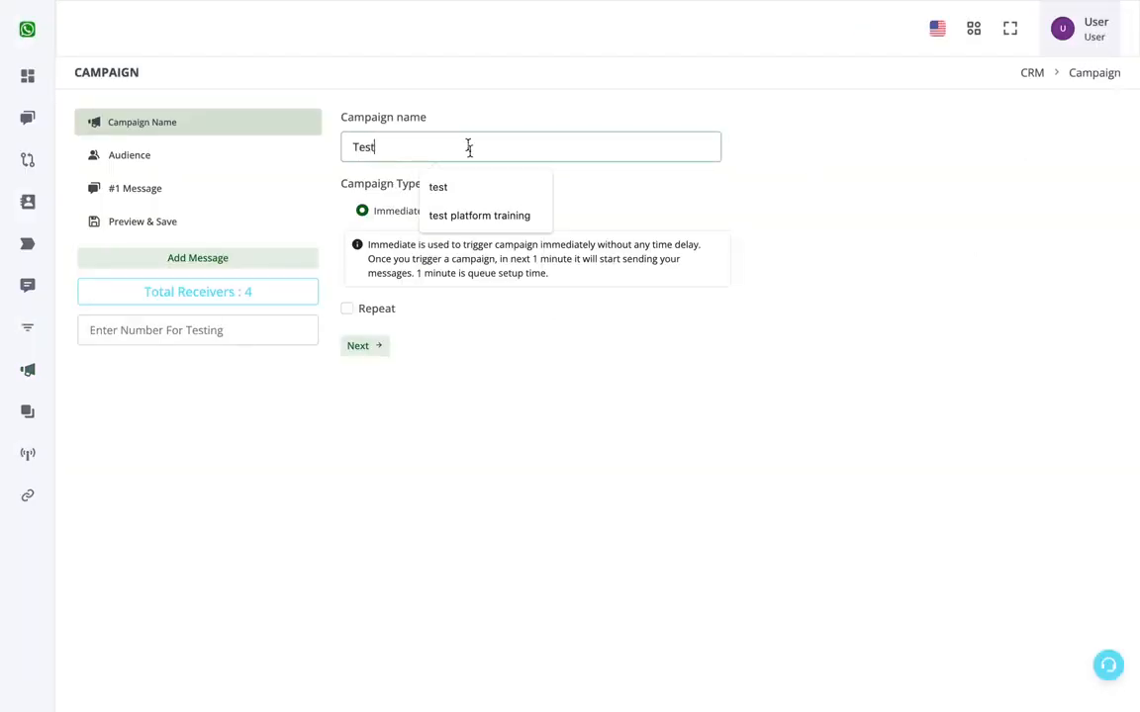
{"action": "left_click", "coordinate": [564, 375]}
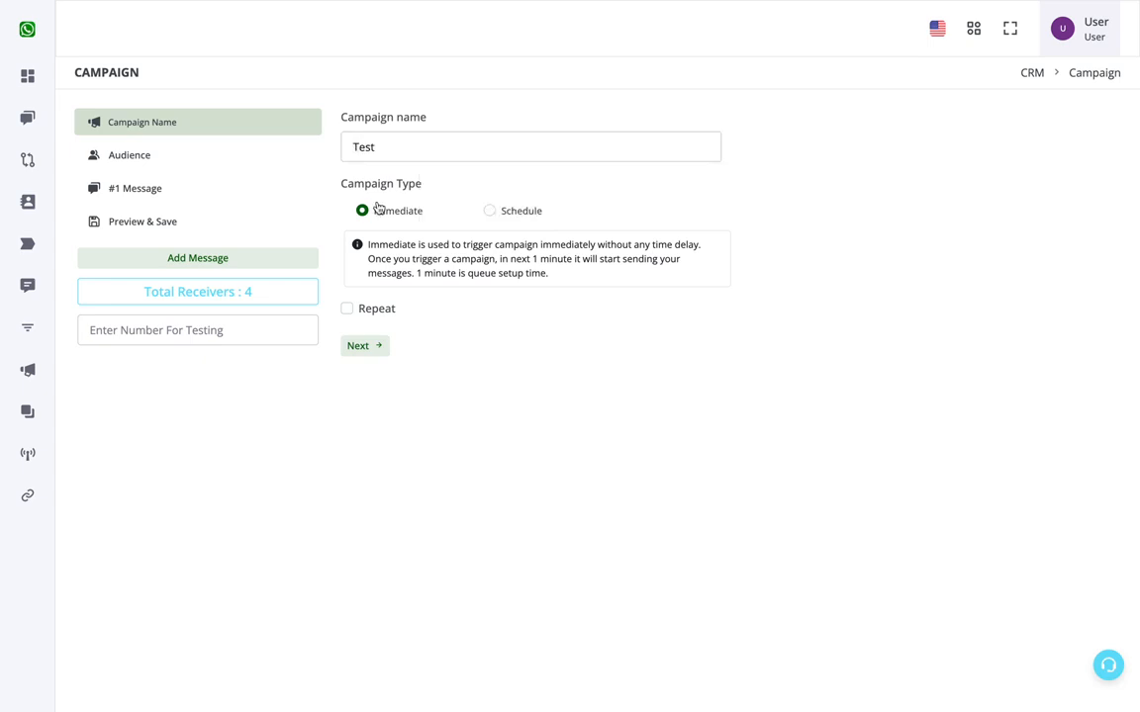
Target the campaign audience at the saved B2C segment and load its conditions
{"action": "left_click", "coordinate": [196, 155]}
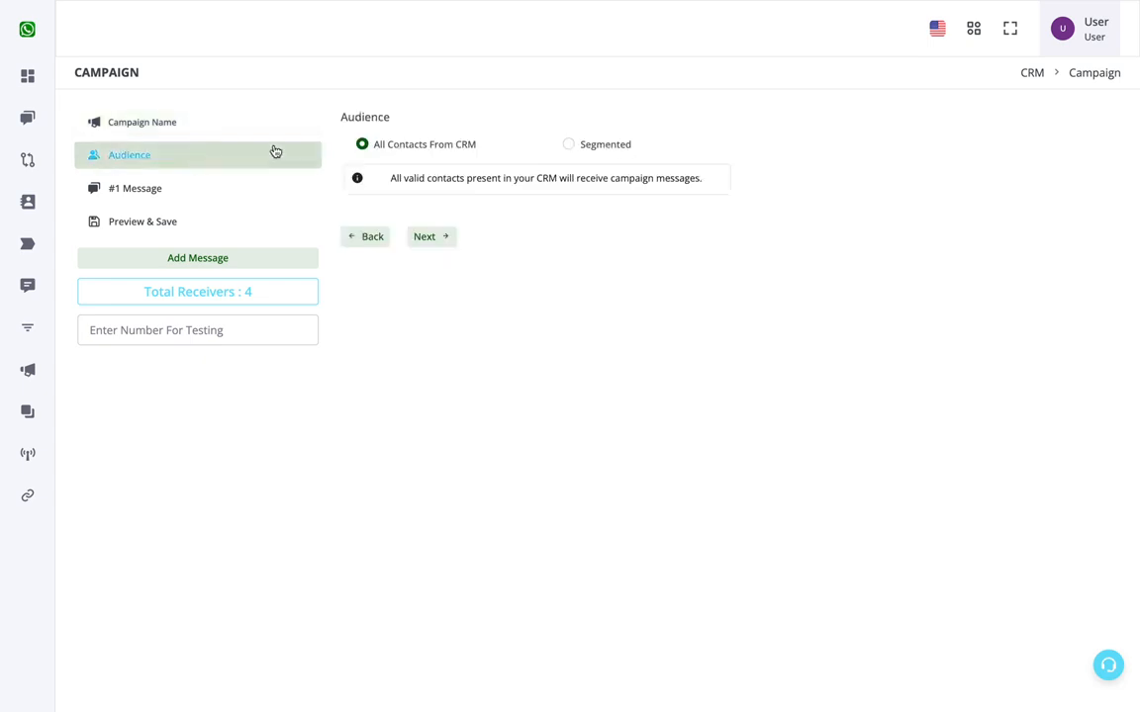
{"action": "left_click", "coordinate": [600, 151]}
{"action": "left_click", "coordinate": [496, 283]}
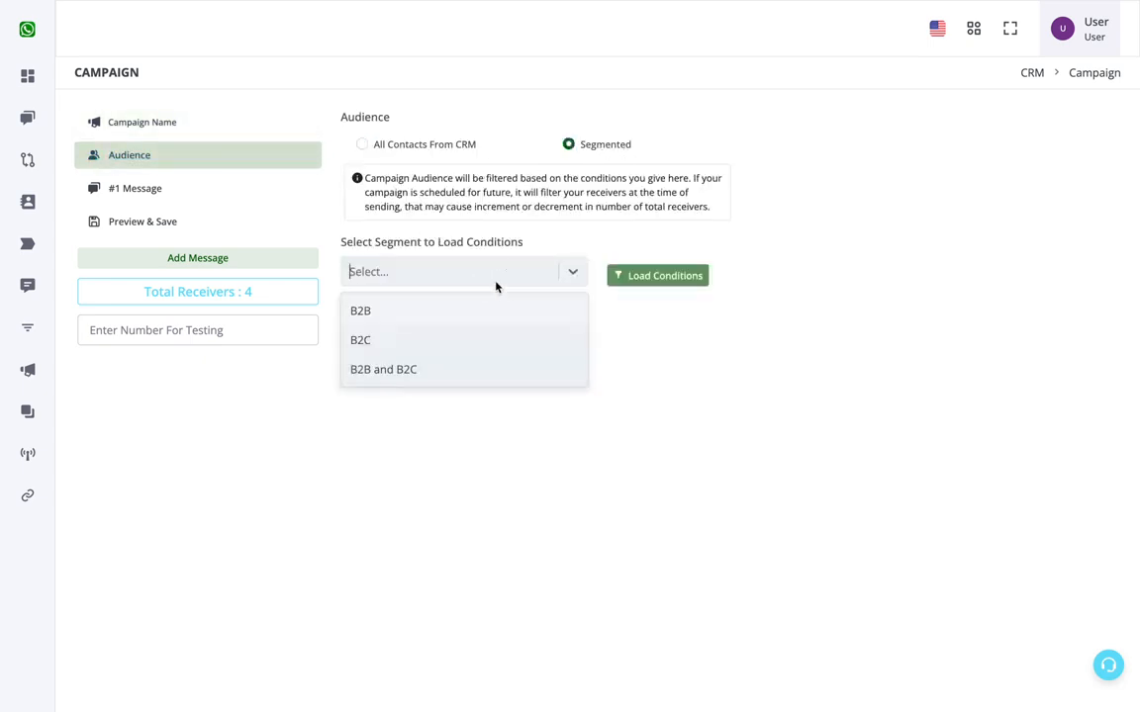
{"action": "left_click", "coordinate": [419, 338]}
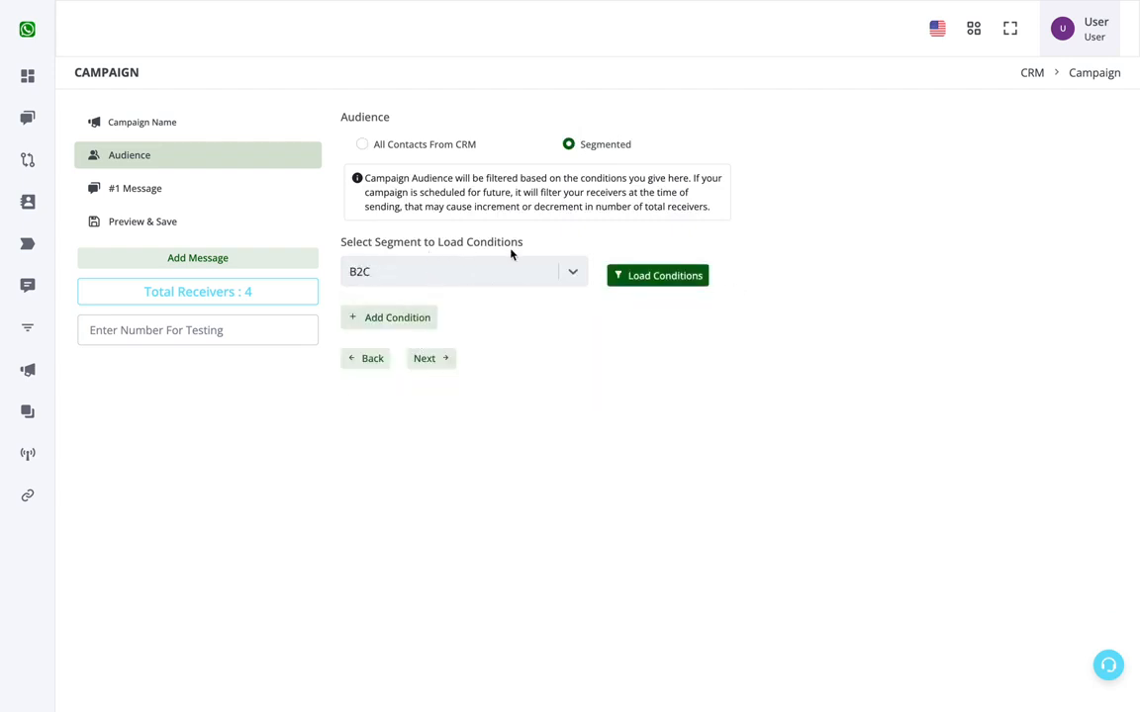
{"action": "left_click", "coordinate": [681, 277]}
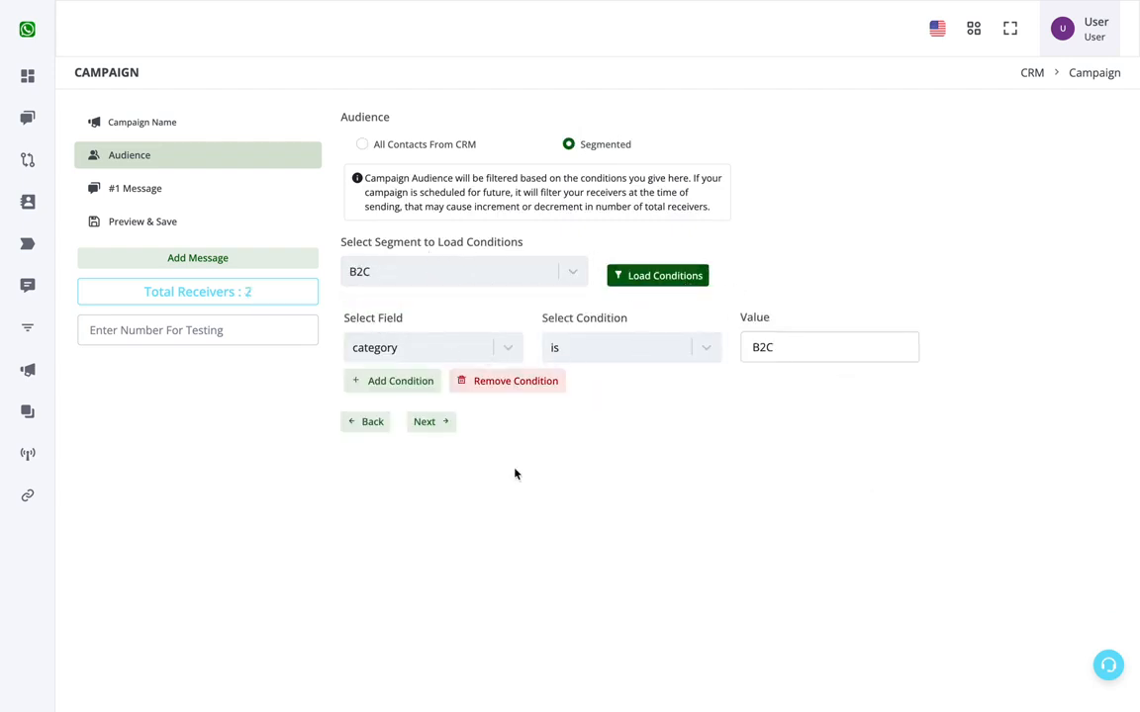
{"action": "left_click", "coordinate": [188, 292]}
Set the first message's channel to Channel #1
{"action": "left_click", "coordinate": [188, 195]}
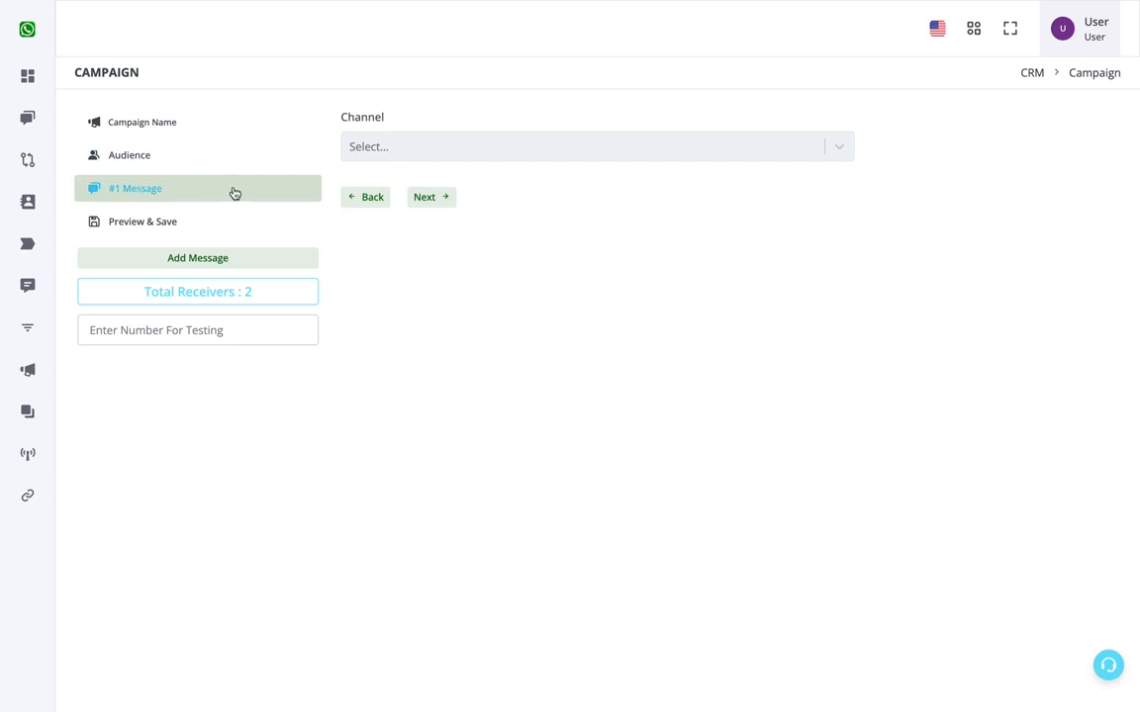
{"action": "left_click", "coordinate": [406, 147]}
{"action": "left_click", "coordinate": [407, 185]}
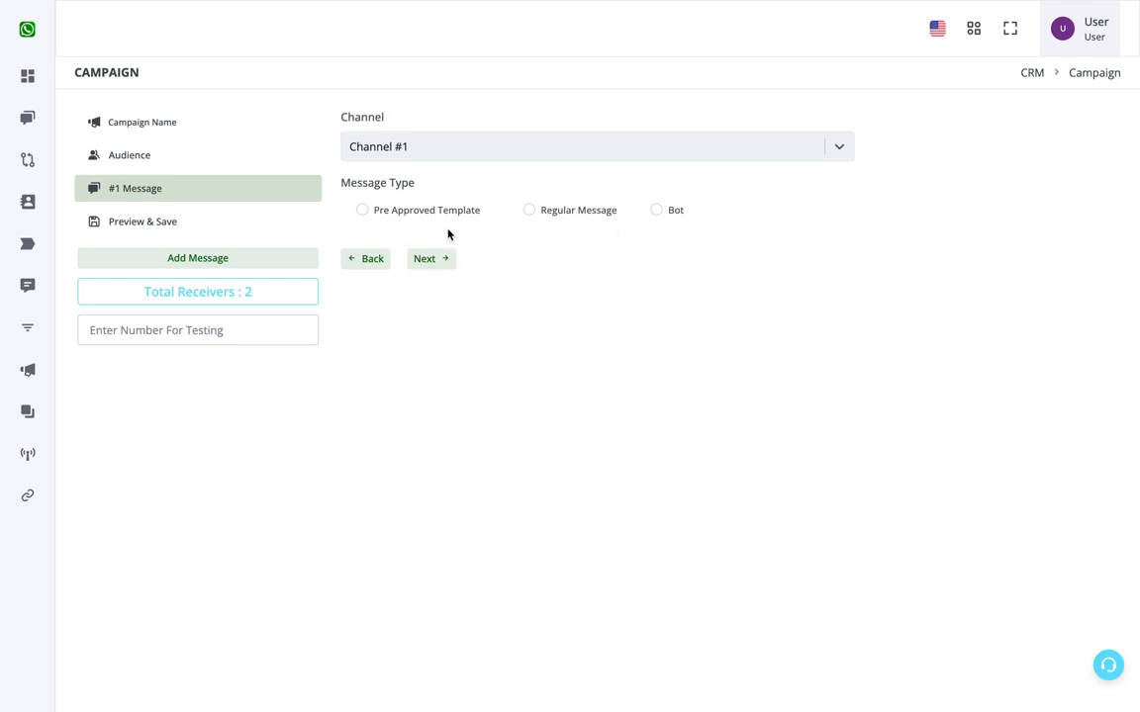
Try the Regular Message type for the first message and read its delivery note
{"action": "left_click", "coordinate": [572, 224]}
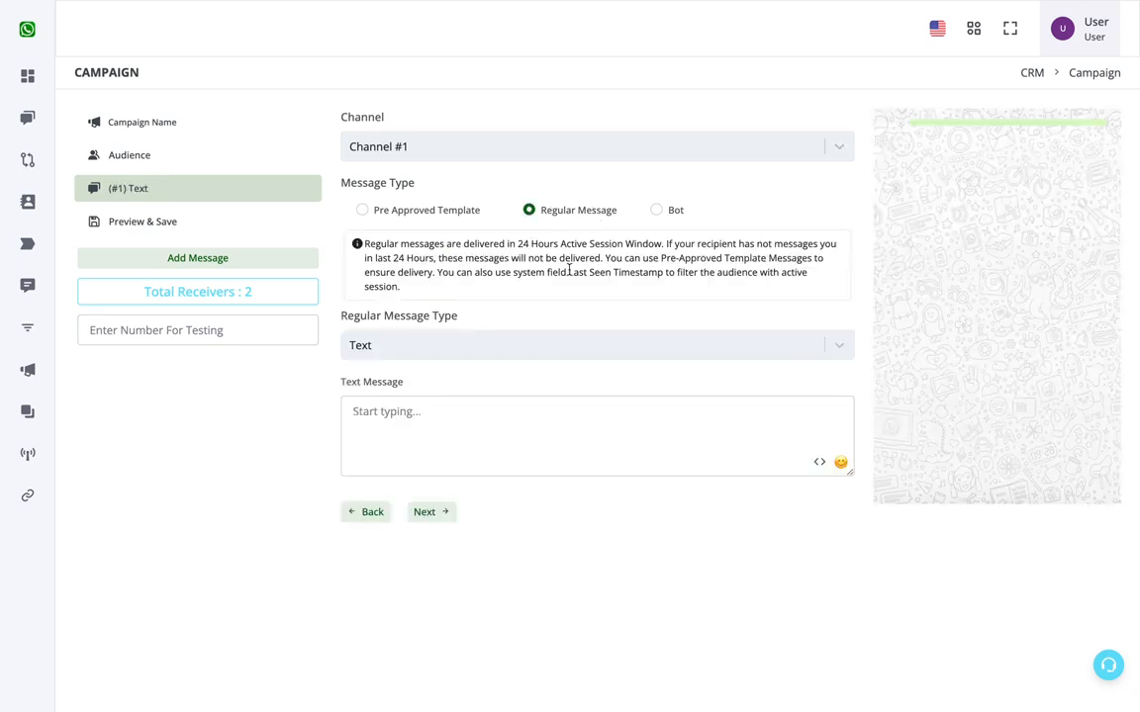
{"action": "double_click", "coordinate": [425, 244]}
{"action": "triple_click", "coordinate": [490, 258]}
{"action": "left_click", "coordinate": [494, 259]}
Set the first message's type to Pre Approved Template and synchronize the available templates
{"action": "left_click", "coordinate": [458, 214]}
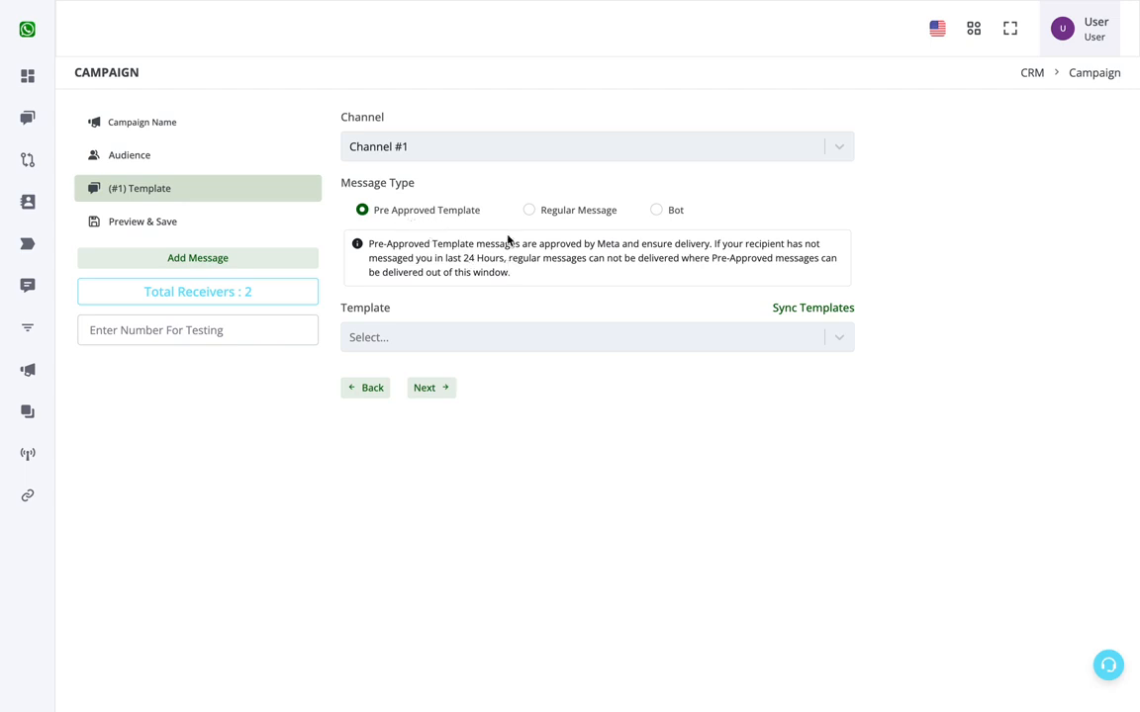
{"action": "left_click", "coordinate": [539, 339]}
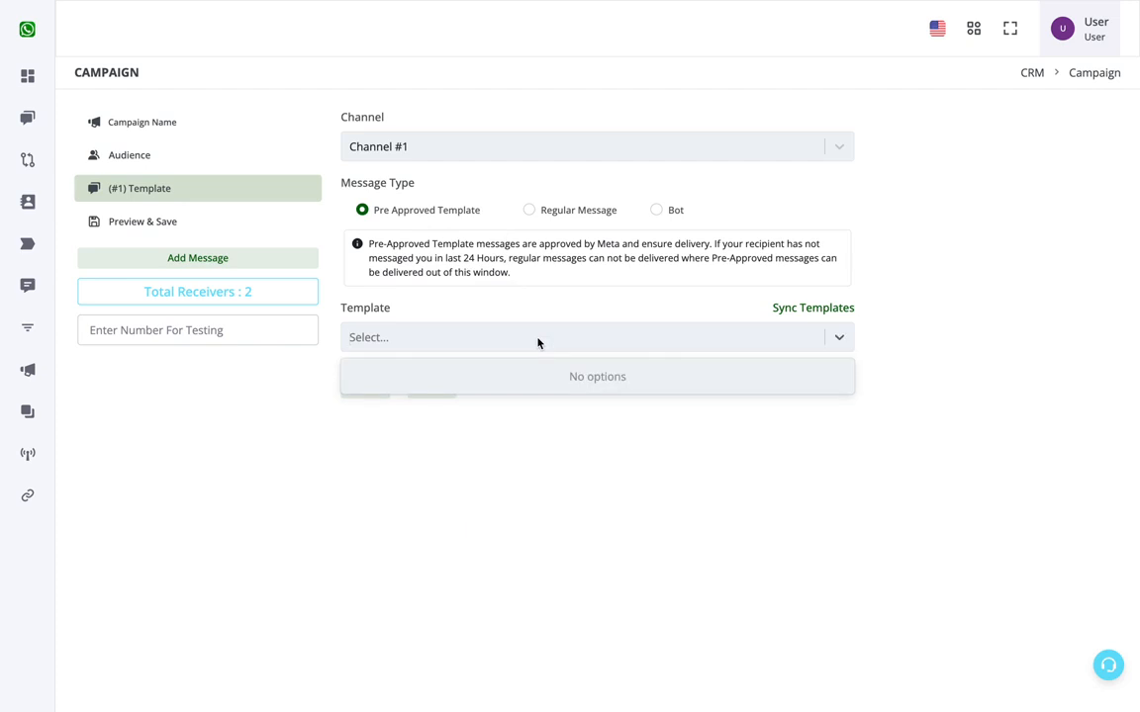
{"action": "left_click", "coordinate": [582, 310]}
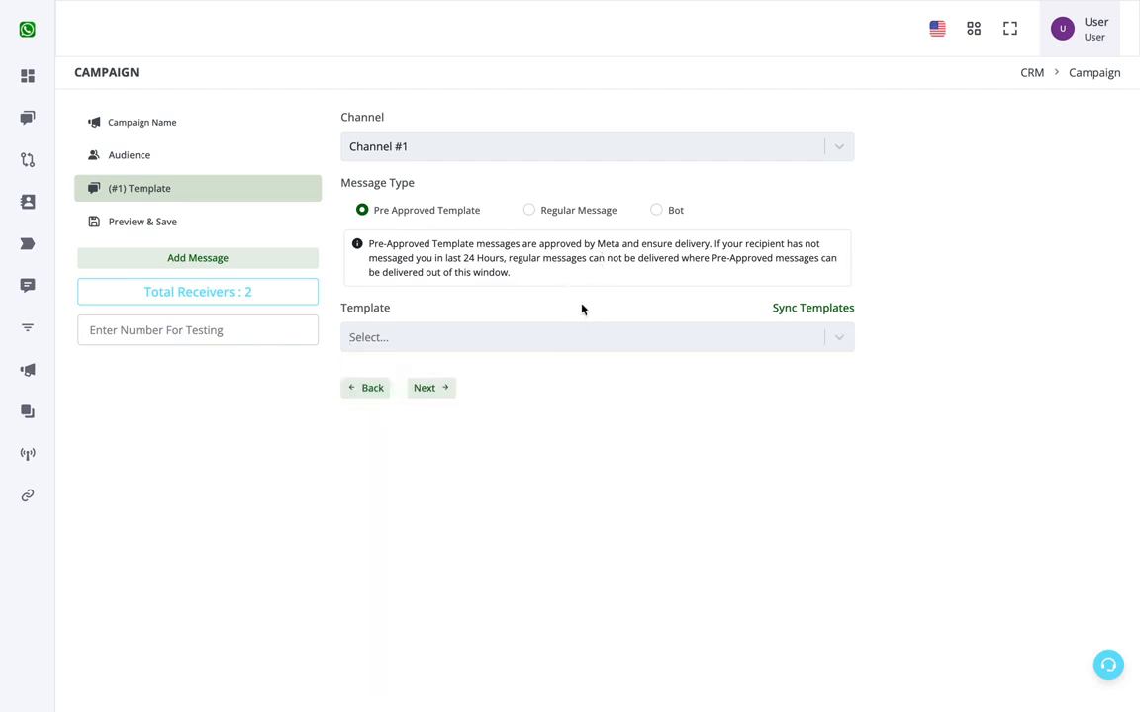
{"action": "left_click", "coordinate": [615, 336]}
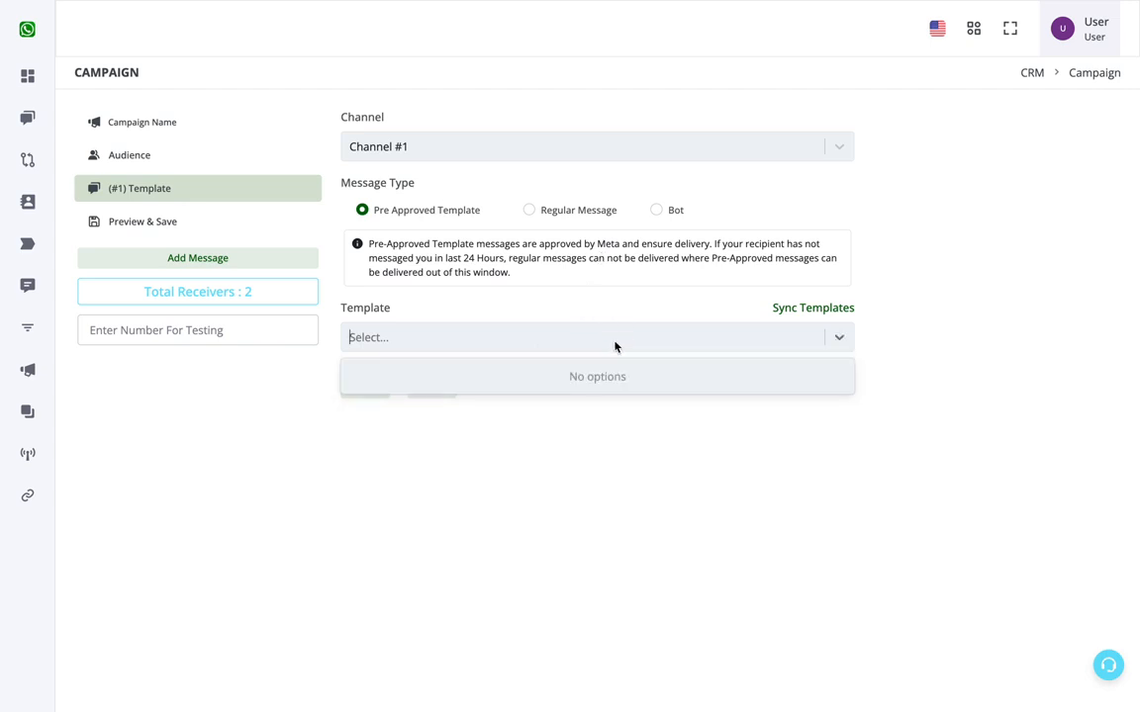
{"action": "left_click", "coordinate": [683, 303]}
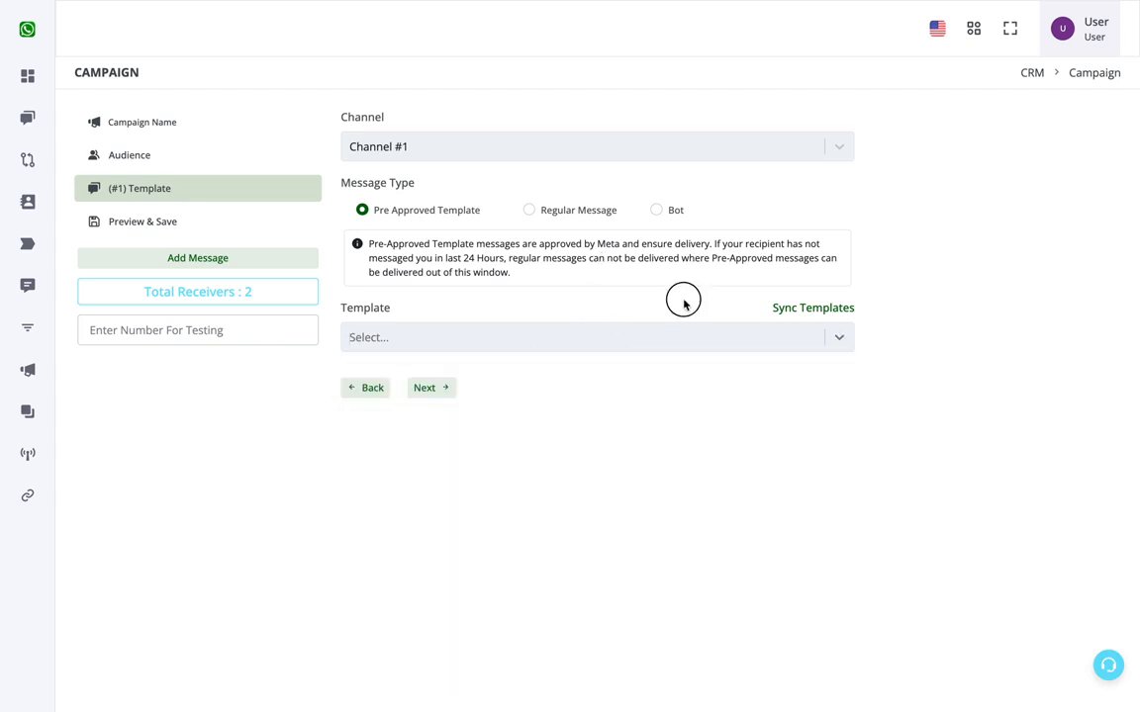
{"action": "left_click", "coordinate": [823, 309]}
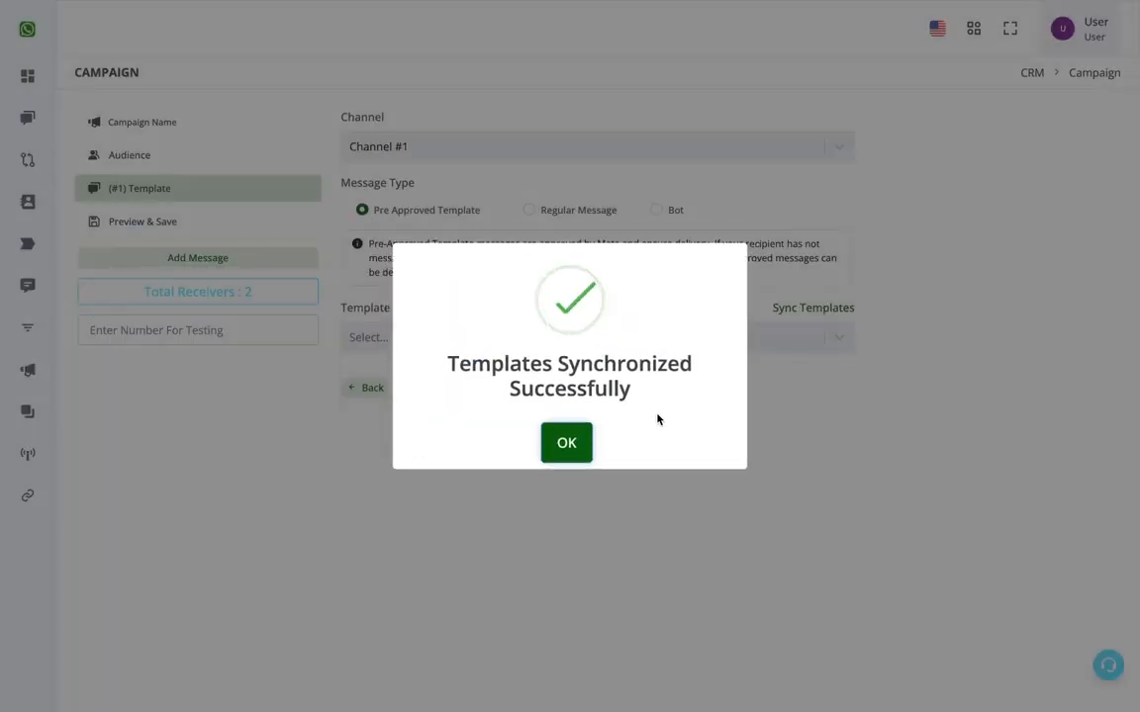
{"action": "left_click", "coordinate": [568, 439]}
Choose the template "test alert 3_en" for the first message and review its preview text
{"action": "left_click", "coordinate": [587, 337]}
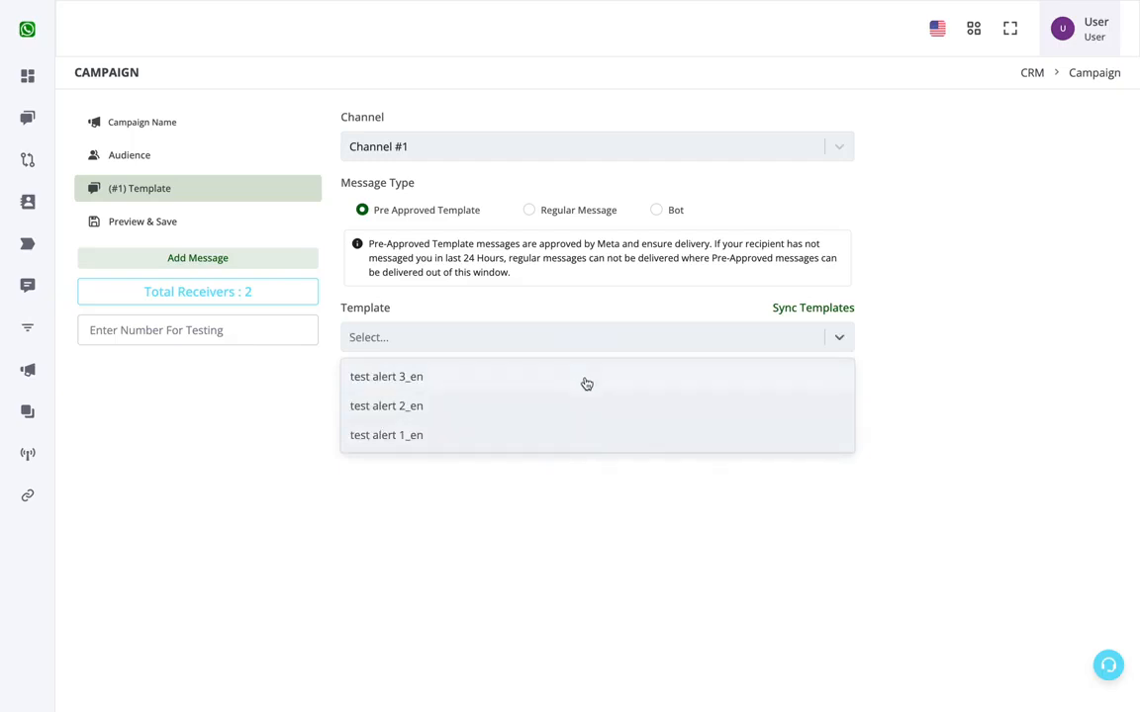
{"action": "left_click", "coordinate": [585, 383]}
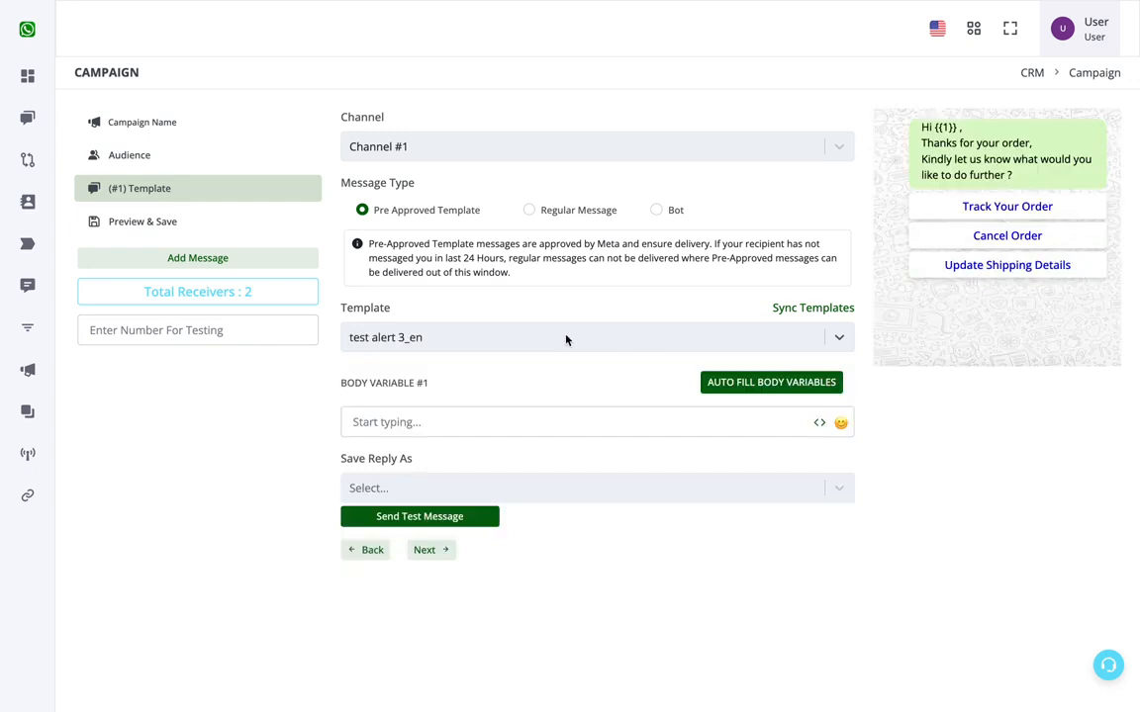
{"action": "left_click", "coordinate": [478, 421]}
{"action": "left_click_drag", "start_coordinate": [927, 142], "coordinate": [1032, 190]}
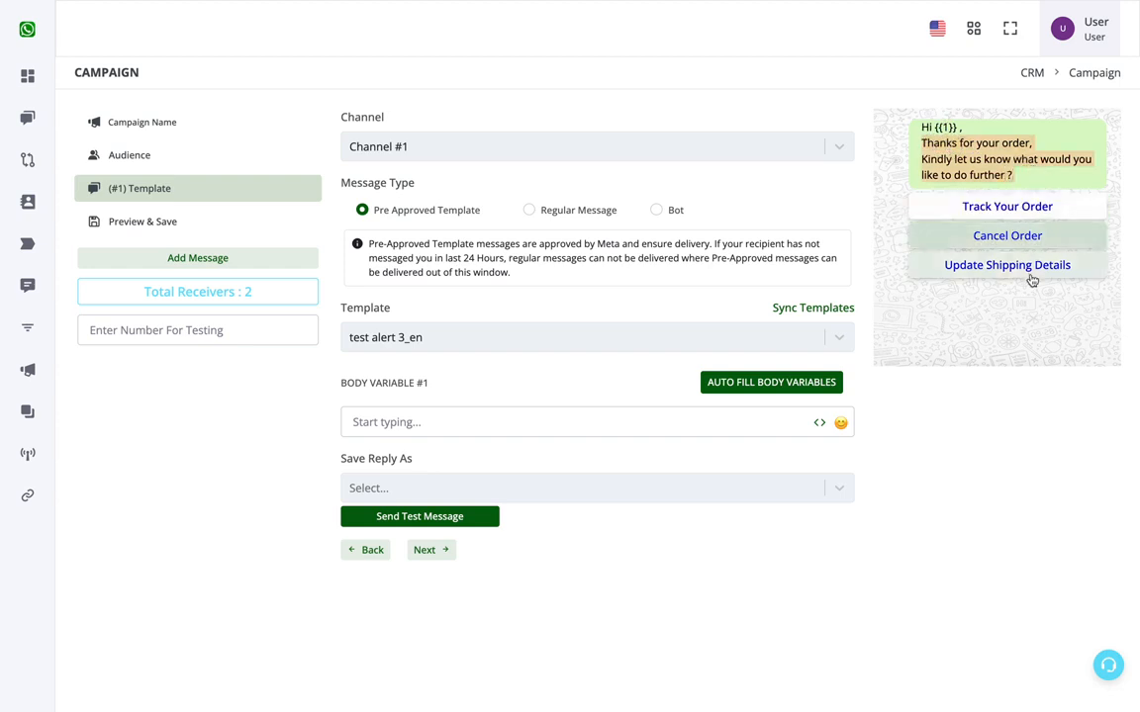
{"action": "left_click", "coordinate": [981, 145]}
Try "Sir / Mam" as fixed text for body variable #1, and clear it again
{"action": "left_click", "coordinate": [594, 420]}
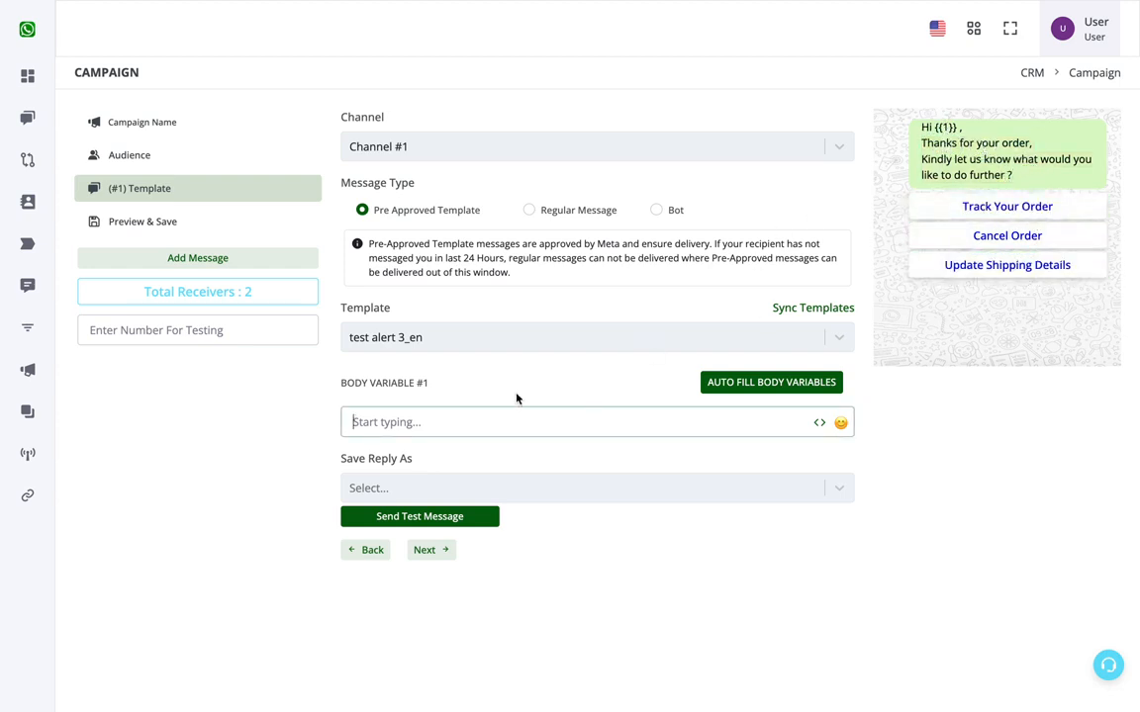
{"action": "type", "text": "Sir / Nam"}
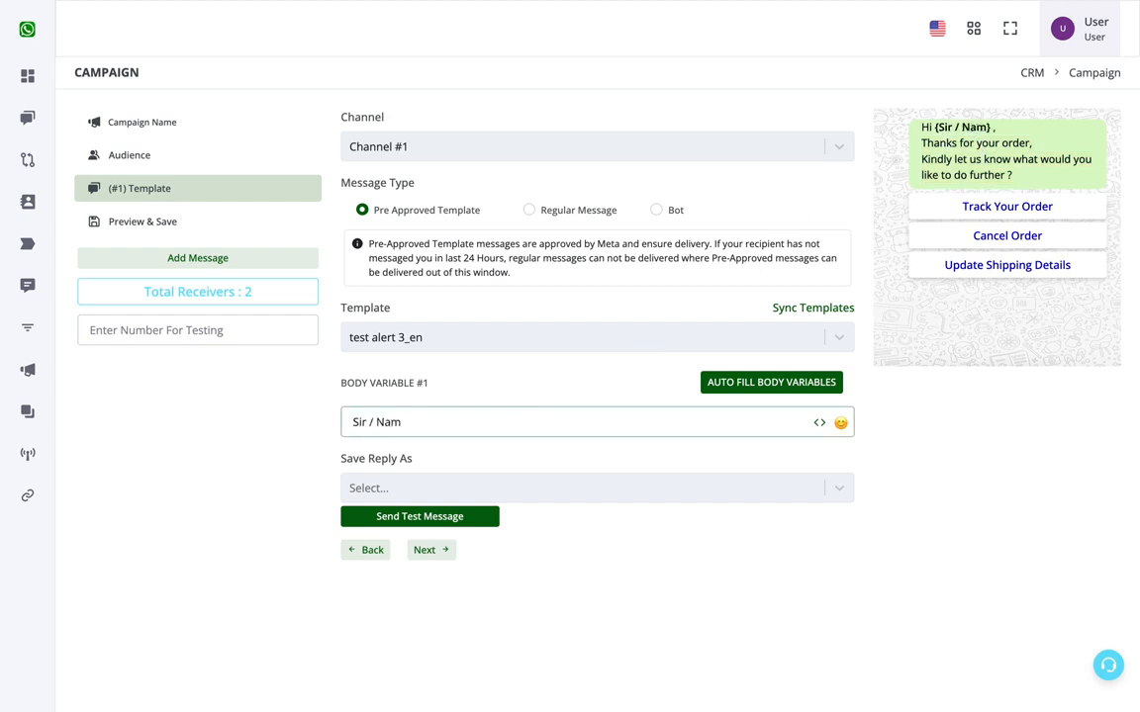
{"action": "type", "text": "e"}
{"action": "key", "text": "BackSpace"}
{"action": "key", "text": "BackSpace"}
{"action": "key", "text": "BackSpace"}
{"action": "key", "text": "BackSpace"}
{"action": "type", "text": "Mam"}
{"action": "triple_click", "coordinate": [415, 427]}
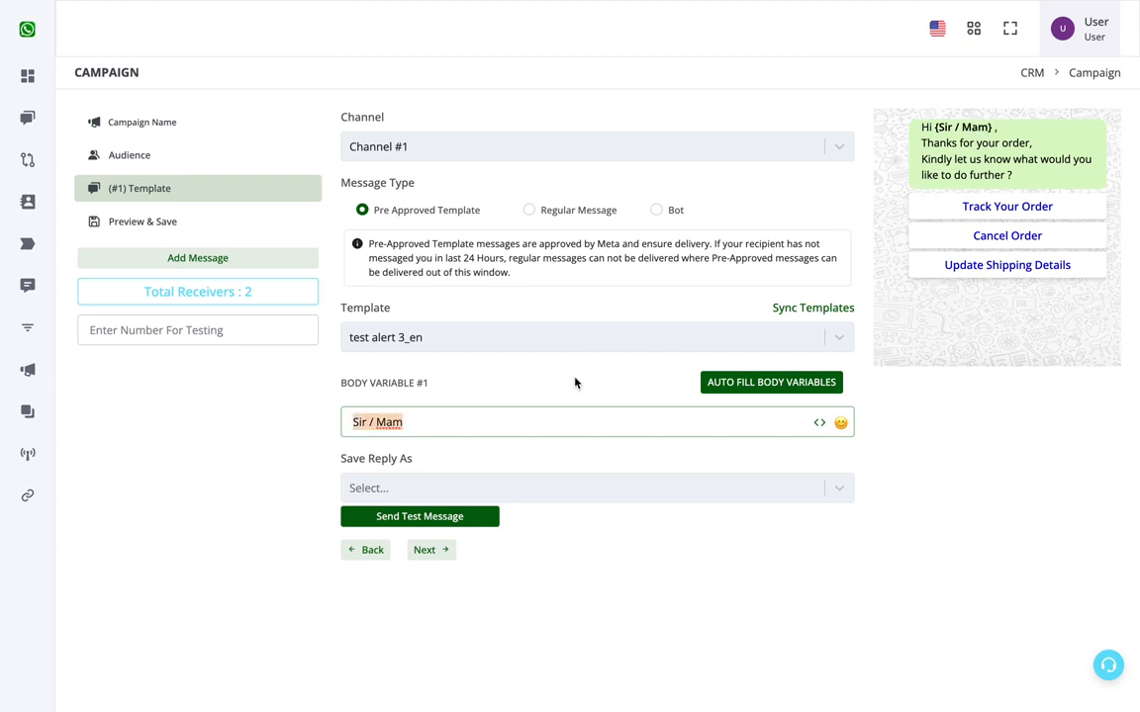
{"action": "key", "text": "BackSpace"}
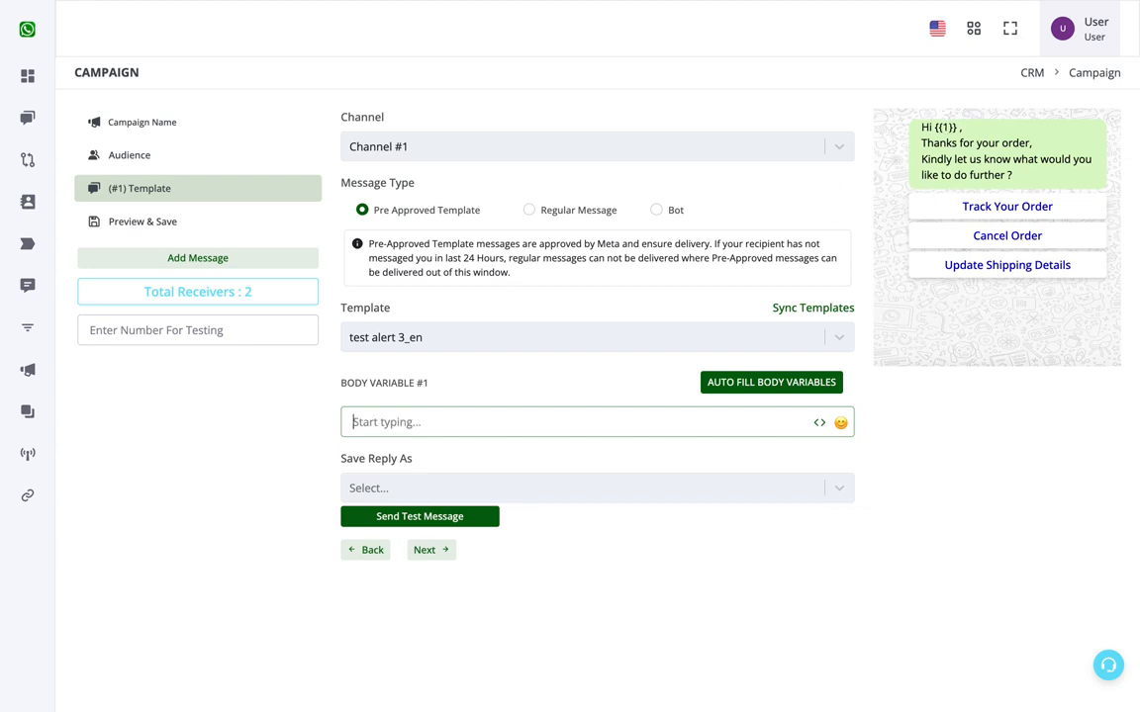
Insert the Chat Name contact variable as body variable #1 and check the greeting in the message preview
{"action": "left_click", "coordinate": [820, 424]}
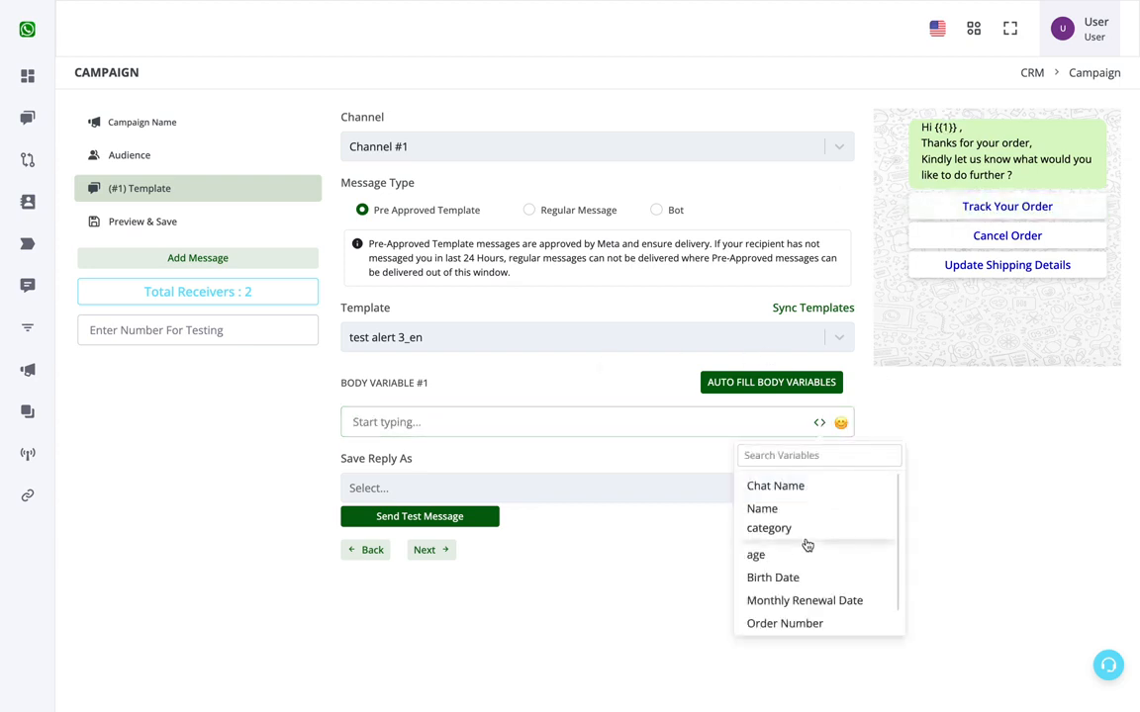
{"action": "scroll", "coordinate": [808, 546], "scroll_direction": "down", "scroll_amount": 1}
{"action": "scroll", "coordinate": [807, 545], "scroll_direction": "up", "scroll_amount": 1}
{"action": "scroll", "coordinate": [831, 607], "scroll_direction": "down", "scroll_amount": 1}
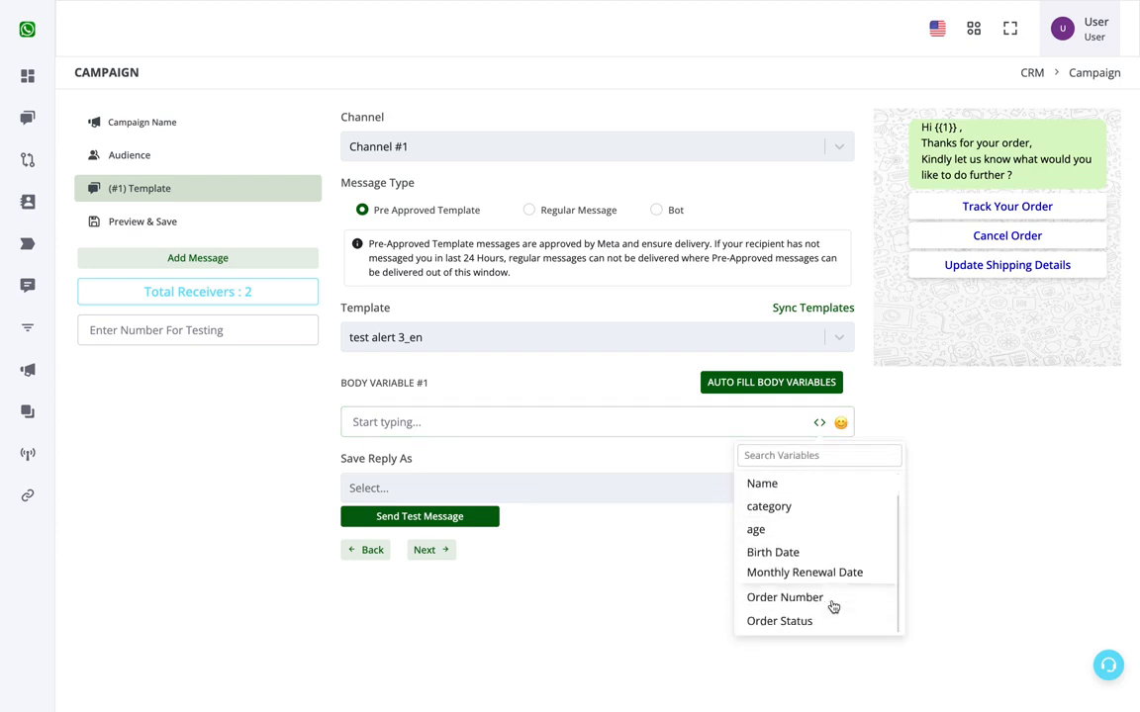
{"action": "scroll", "coordinate": [831, 606], "scroll_direction": "up", "scroll_amount": 1}
{"action": "left_click", "coordinate": [791, 483]}
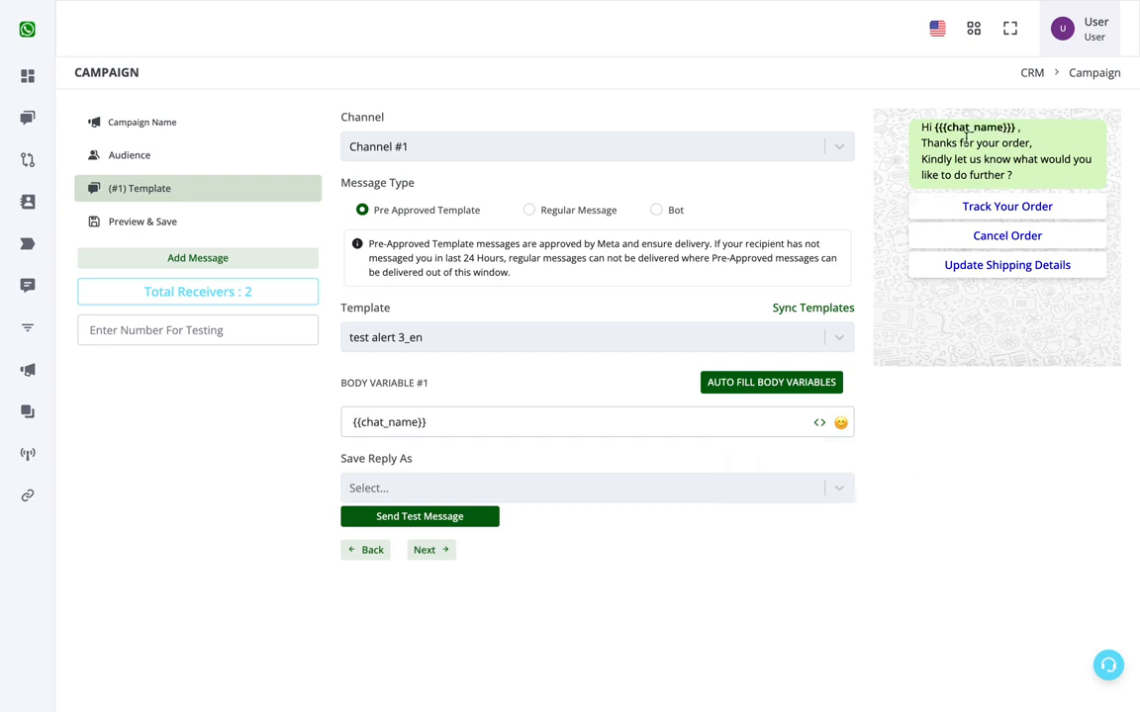
{"action": "left_click_drag", "start_coordinate": [932, 126], "coordinate": [1013, 122]}
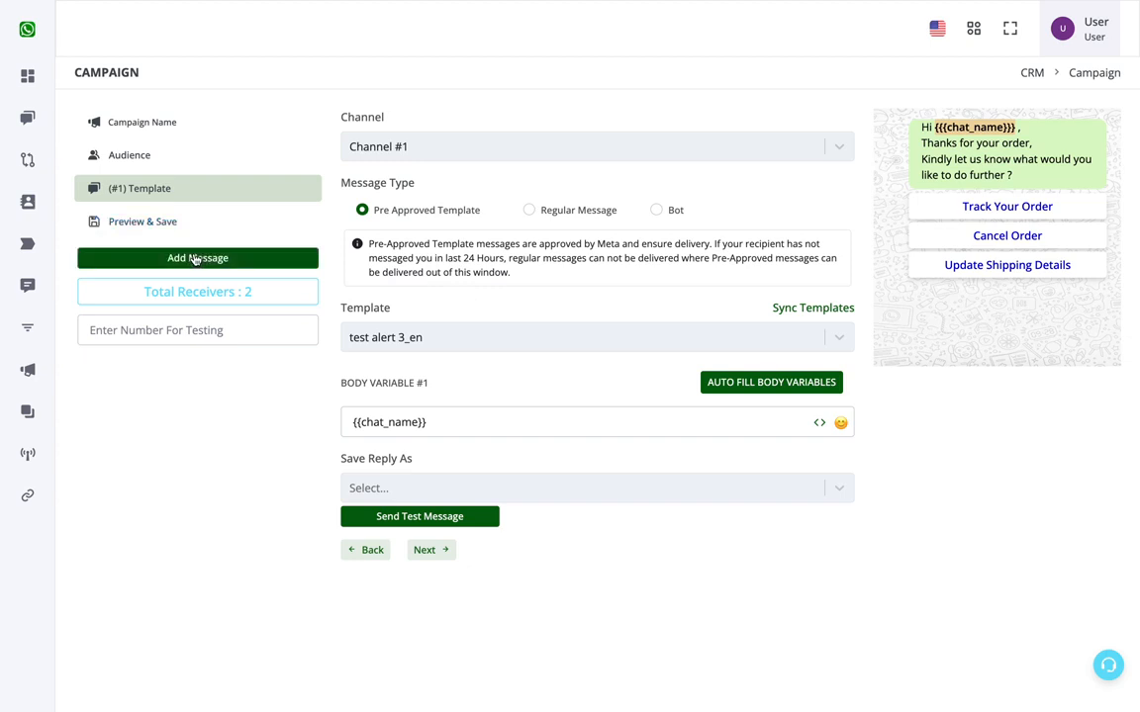
Add a second campaign message on Channel #1 using the pre-approved template "test alert 2_en"
{"action": "left_click", "coordinate": [293, 267]}
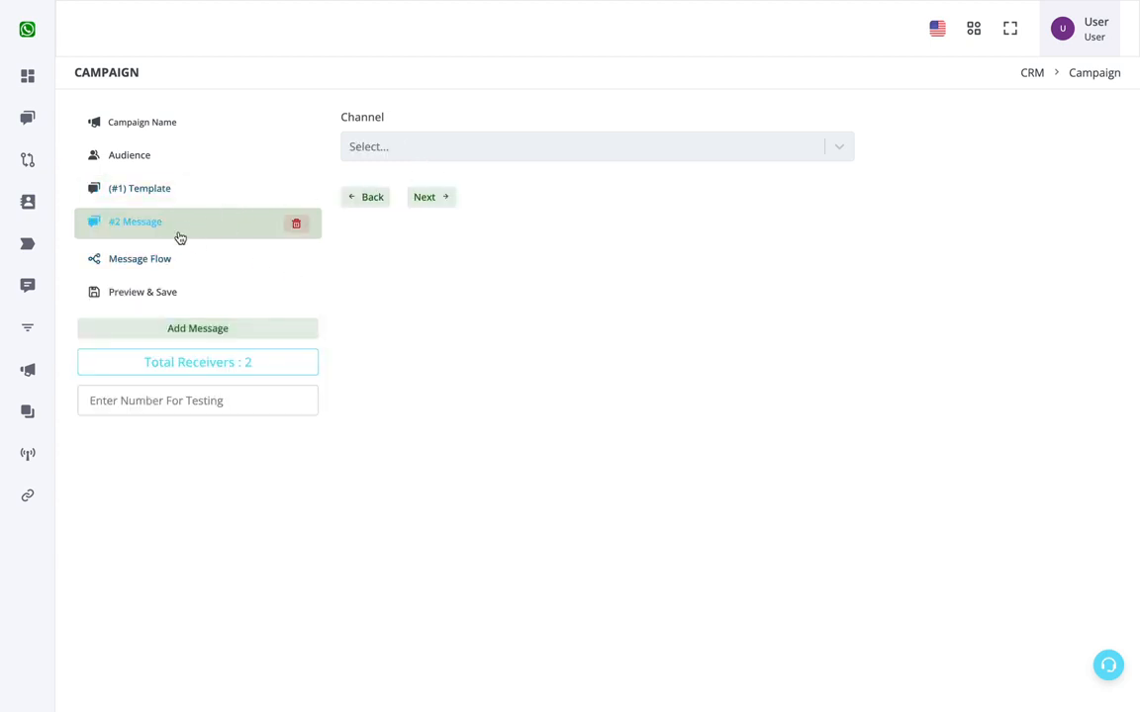
{"action": "left_click", "coordinate": [471, 150]}
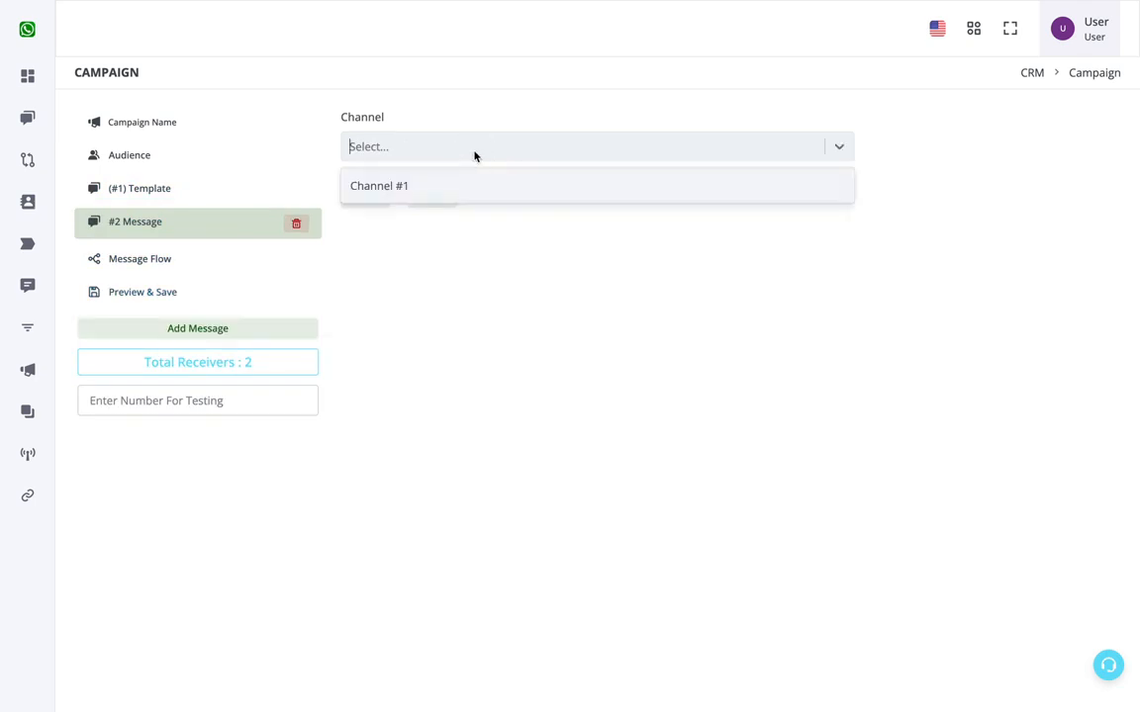
{"action": "left_click", "coordinate": [465, 186]}
{"action": "left_click", "coordinate": [458, 211]}
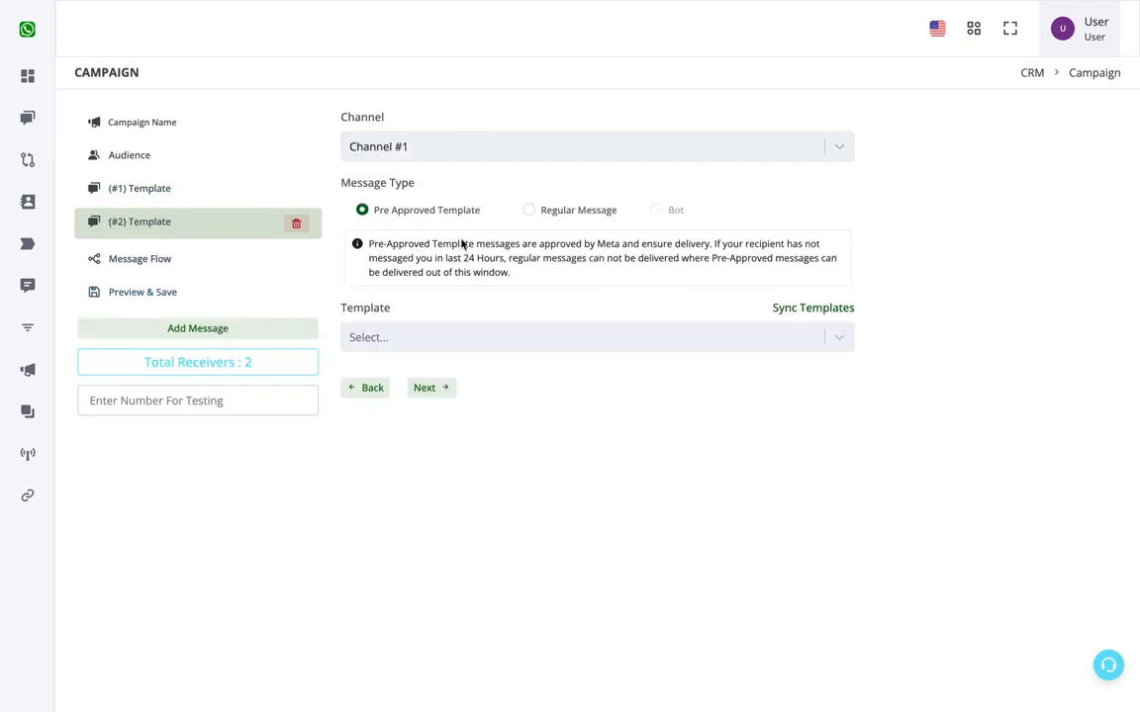
{"action": "left_click", "coordinate": [521, 334]}
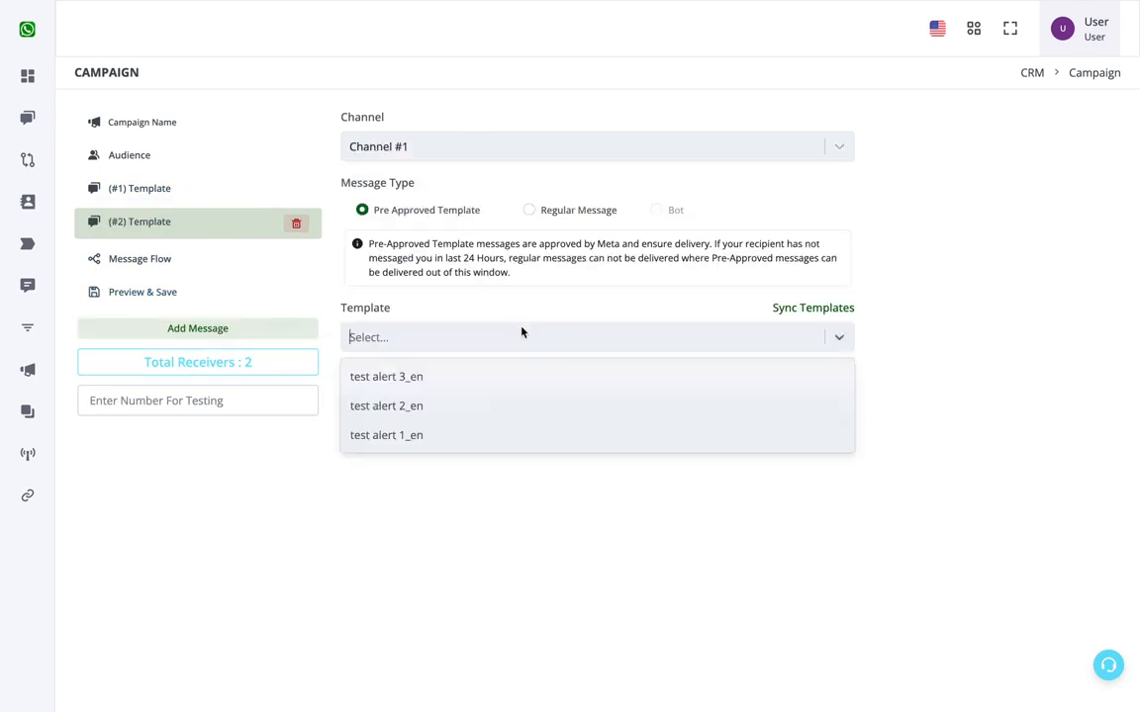
{"action": "left_click", "coordinate": [527, 405]}
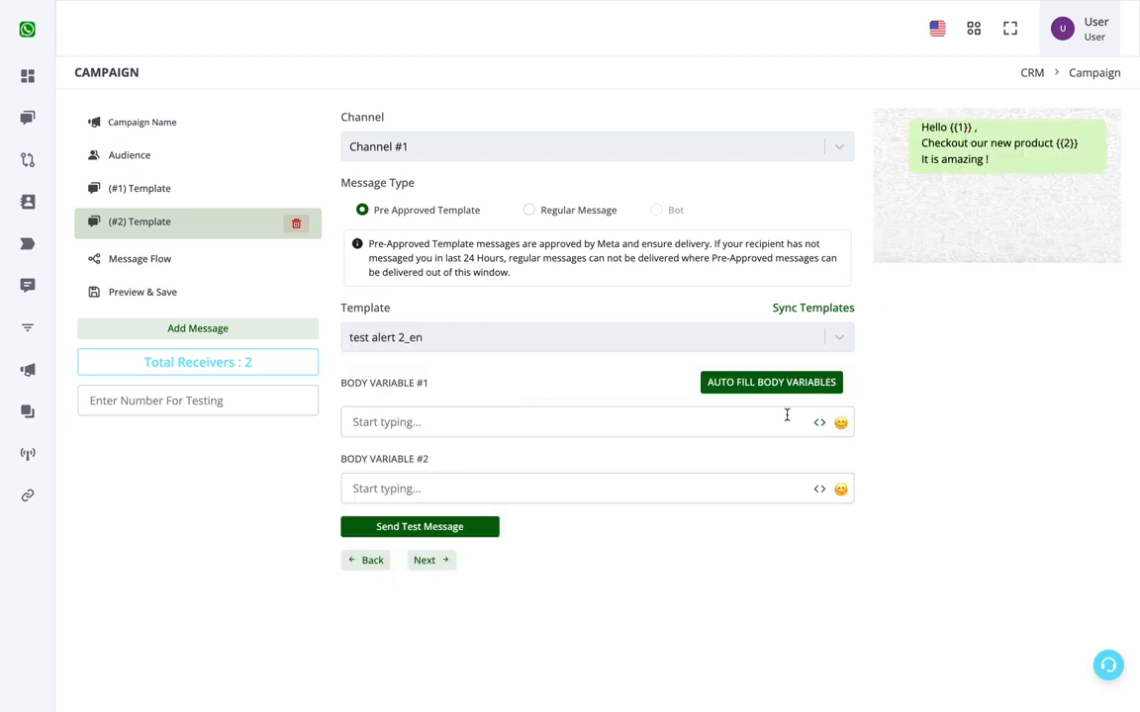
Fill the second message's body variable #1 with Chat Name and body variable #2 with Order Number
{"action": "left_click", "coordinate": [820, 425]}
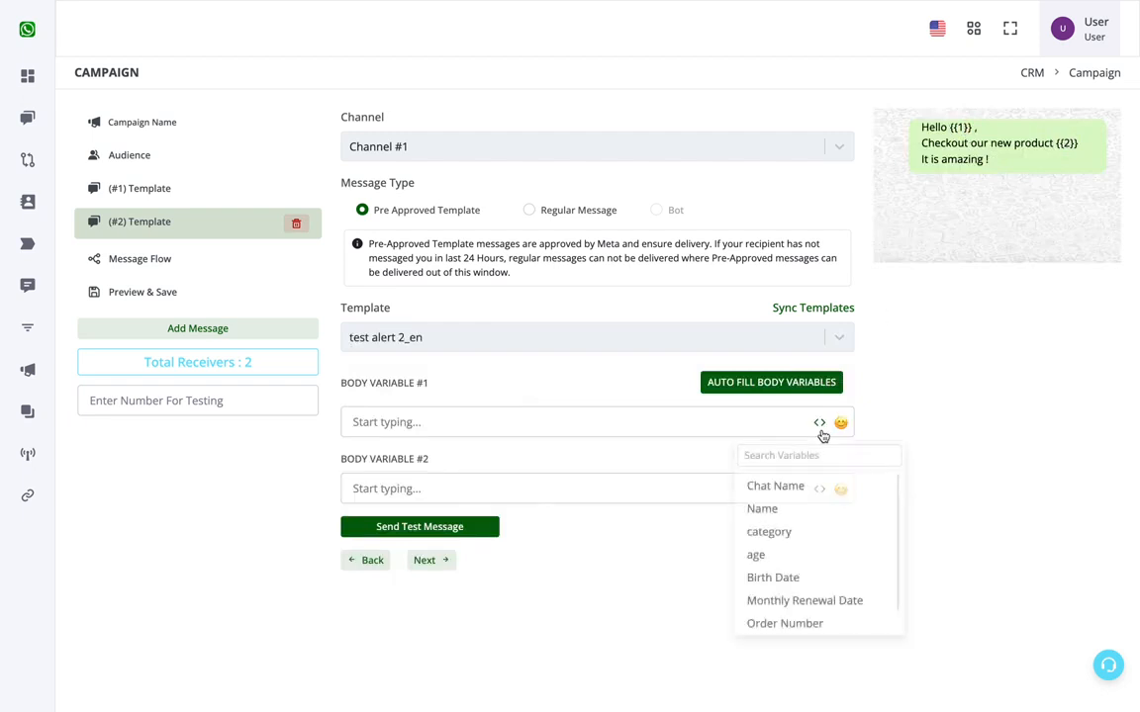
{"action": "left_click", "coordinate": [789, 486]}
{"action": "left_click", "coordinate": [633, 488]}
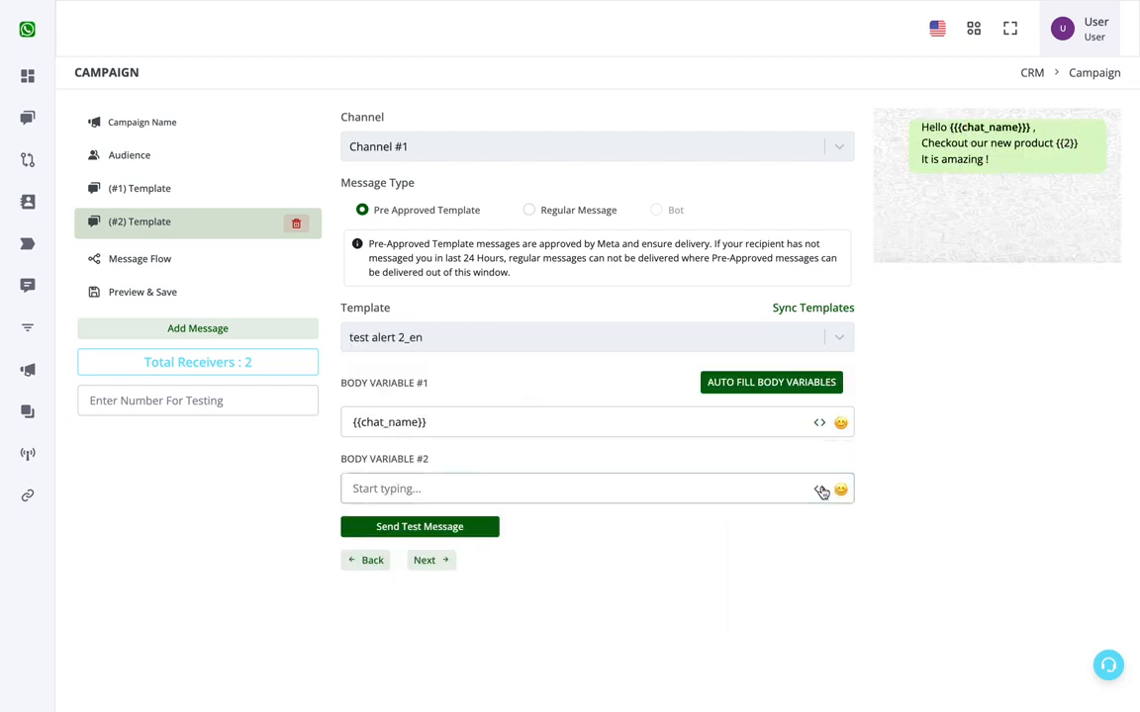
{"action": "left_click", "coordinate": [820, 489]}
{"action": "scroll", "coordinate": [820, 663], "scroll_direction": "down", "scroll_amount": 1}
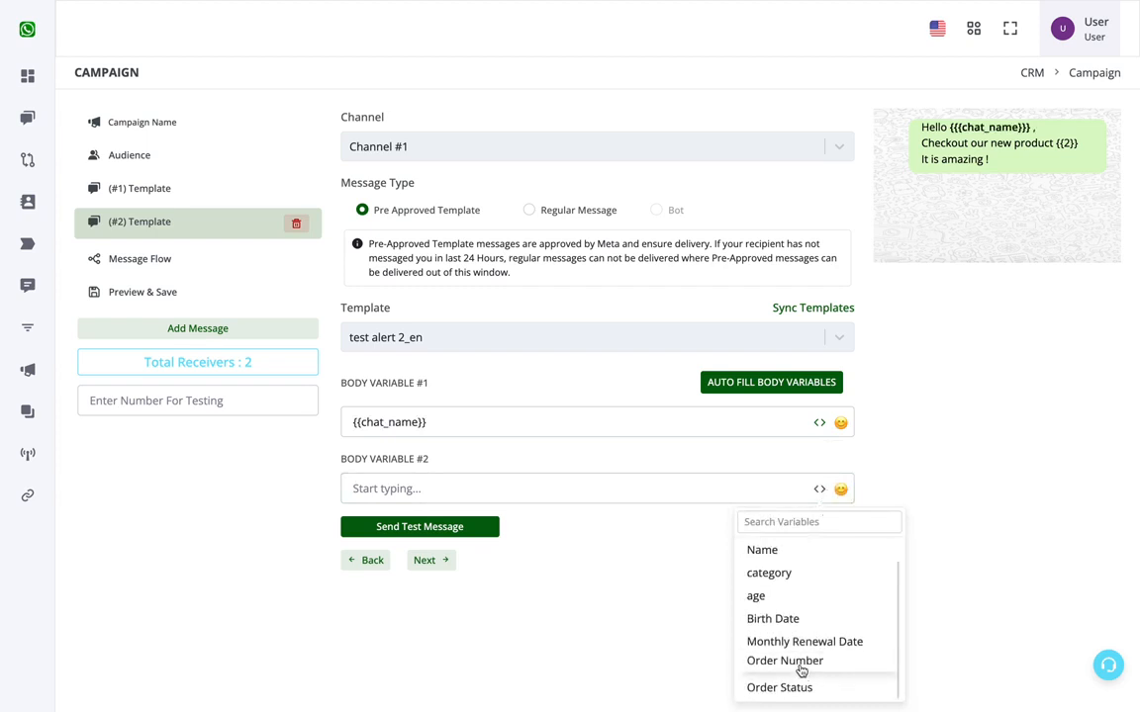
{"action": "left_click", "coordinate": [802, 664]}
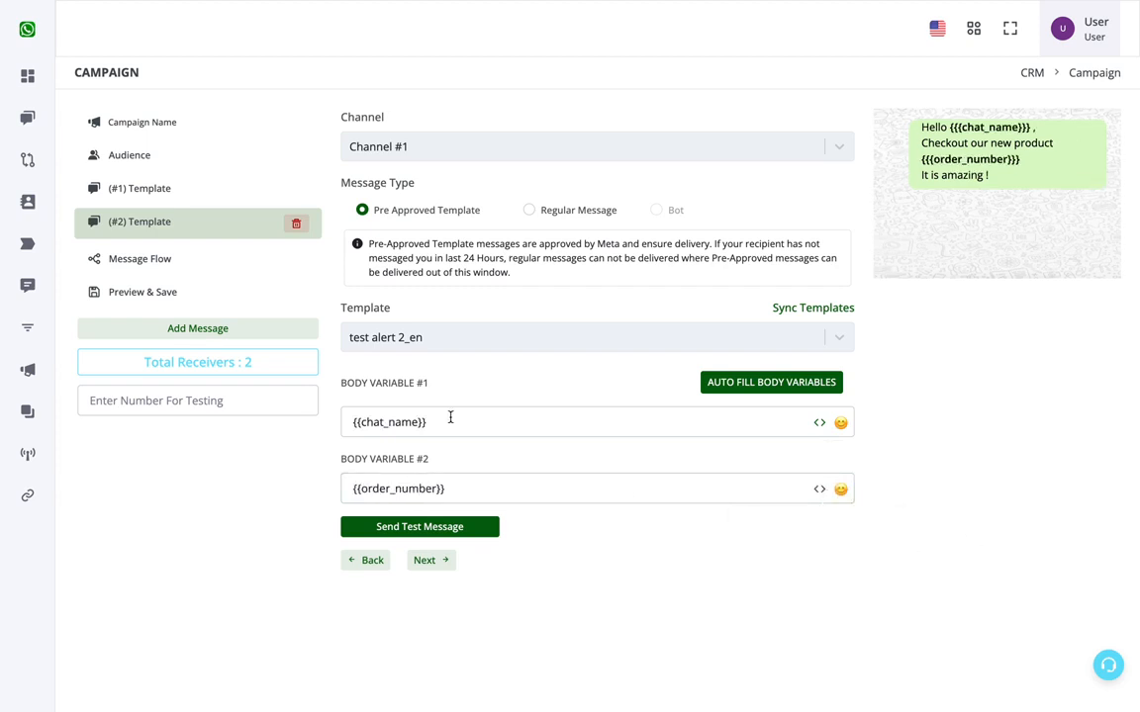
{"action": "left_click", "coordinate": [514, 425]}
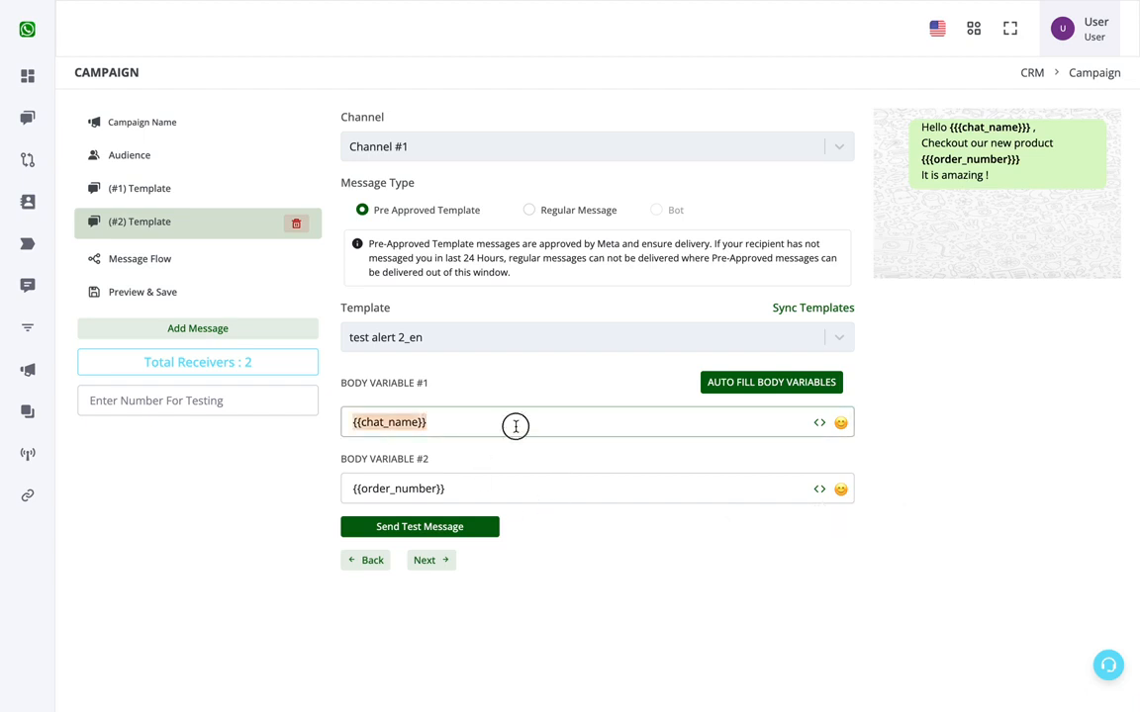
{"action": "left_click", "coordinate": [537, 487]}
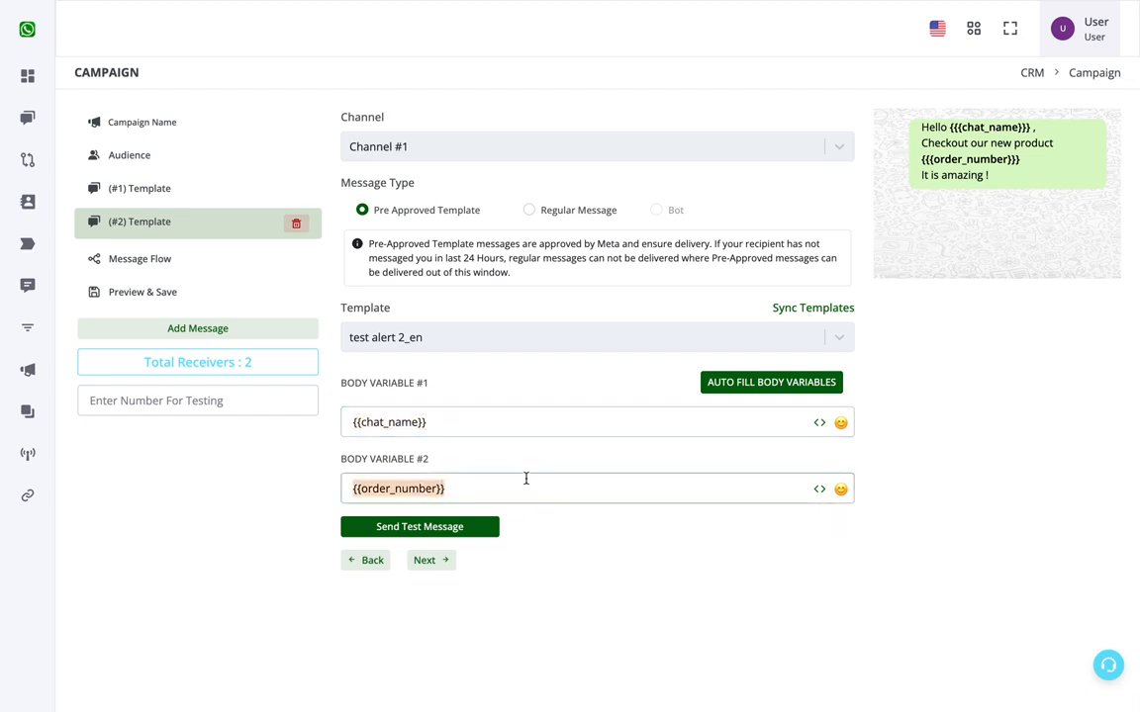
Enter a phone number with country code as the number for testing the campaign messages
{"action": "left_click", "coordinate": [488, 428]}
{"action": "left_click", "coordinate": [263, 410]}
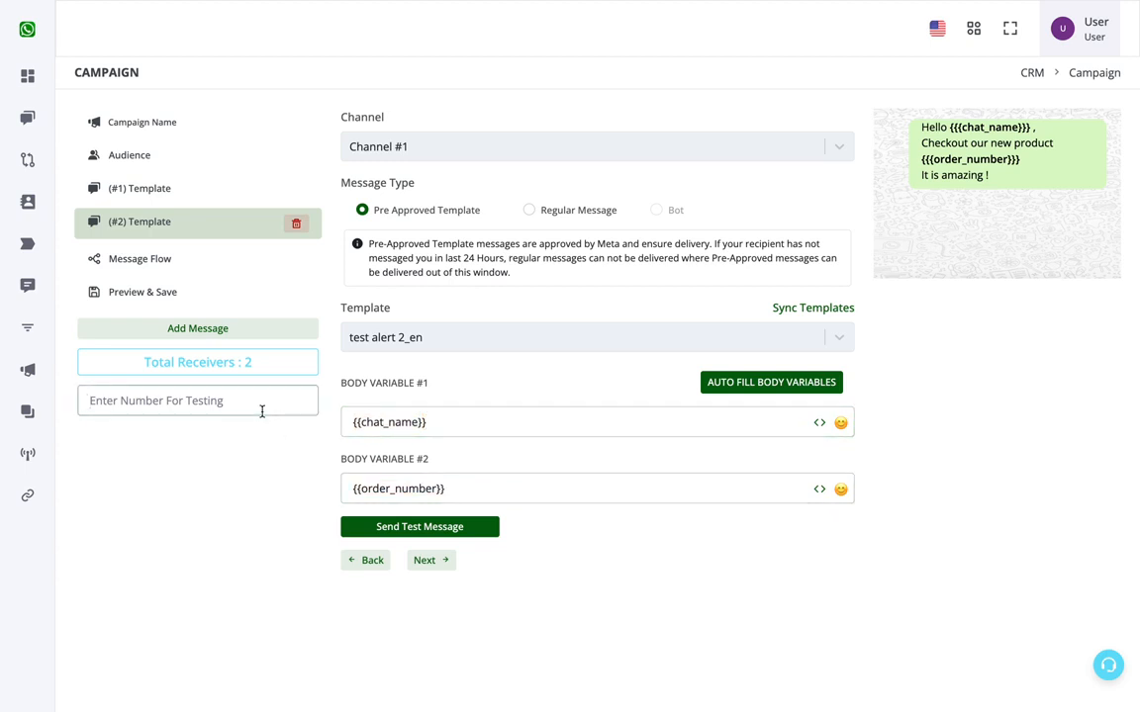
{"action": "type", "text": "91999"}
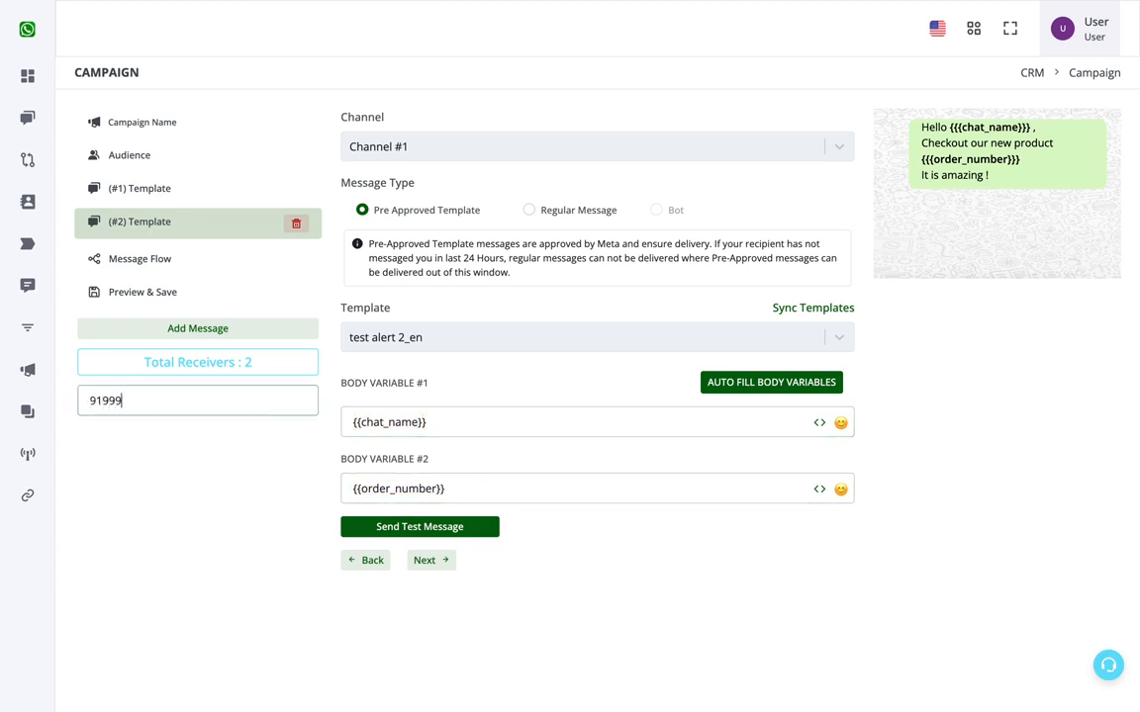
{"action": "type", "text": "999999"}
{"action": "left_click_drag", "start_coordinate": [178, 402], "coordinate": [81, 400]}
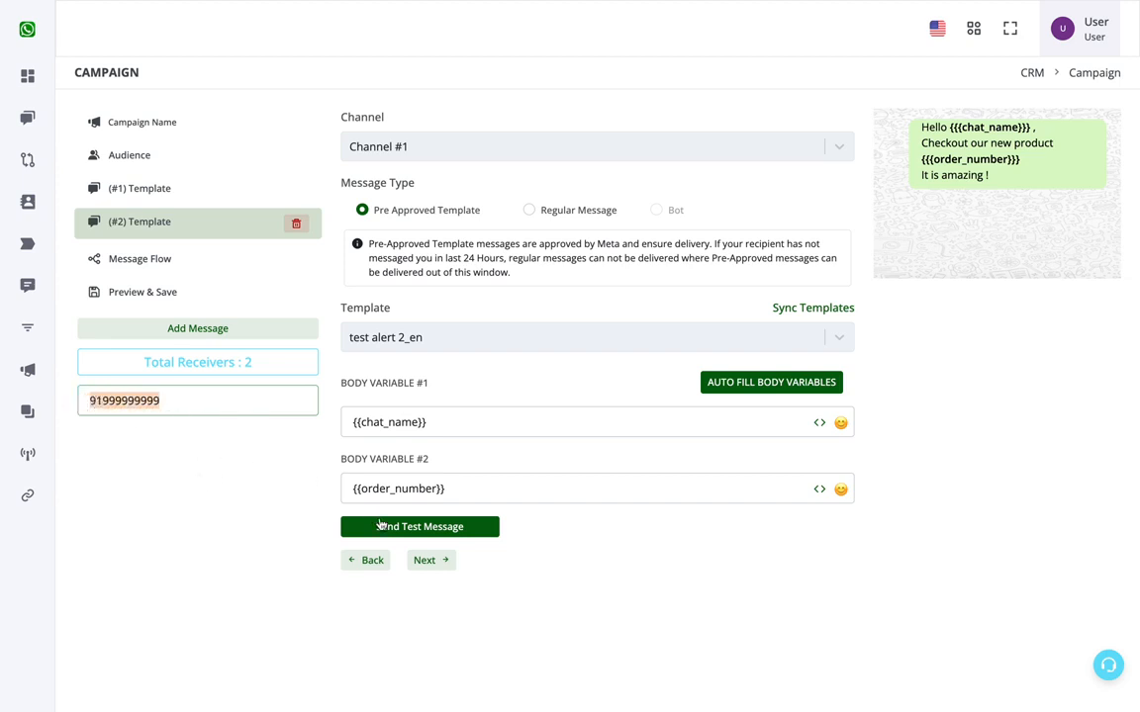
Compare the settings and previews of the first and second template messages, checking the test number and the chat name variable
{"action": "left_click", "coordinate": [209, 190]}
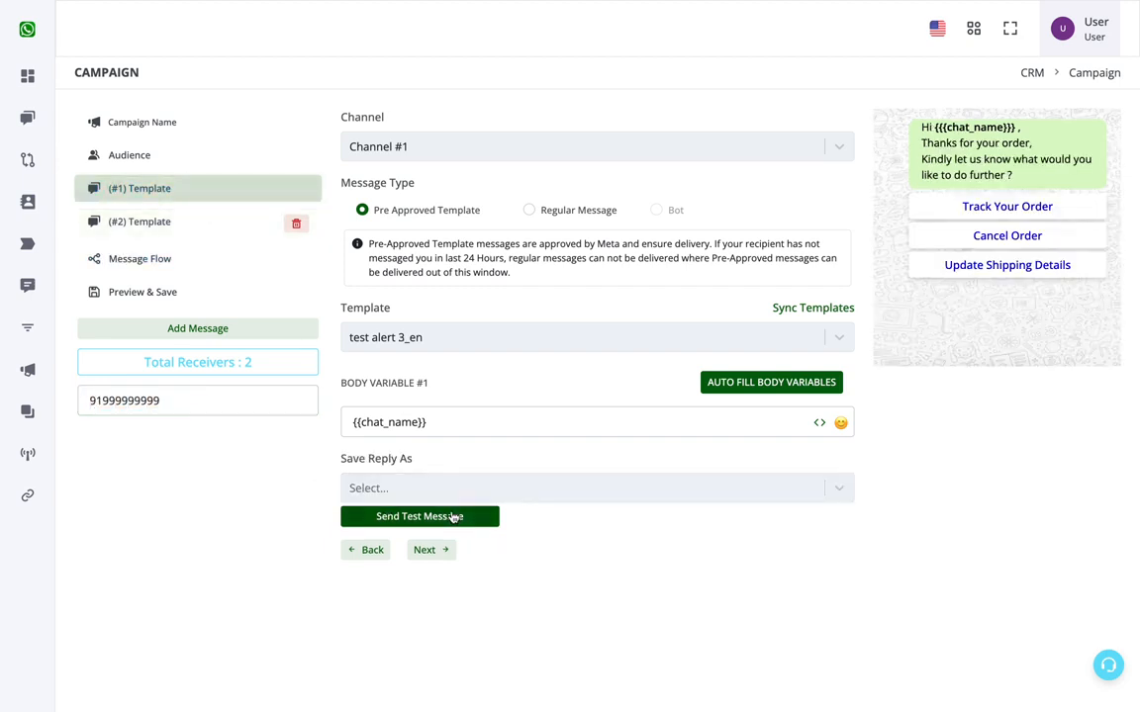
{"action": "left_click", "coordinate": [282, 409]}
{"action": "double_click", "coordinate": [282, 410]}
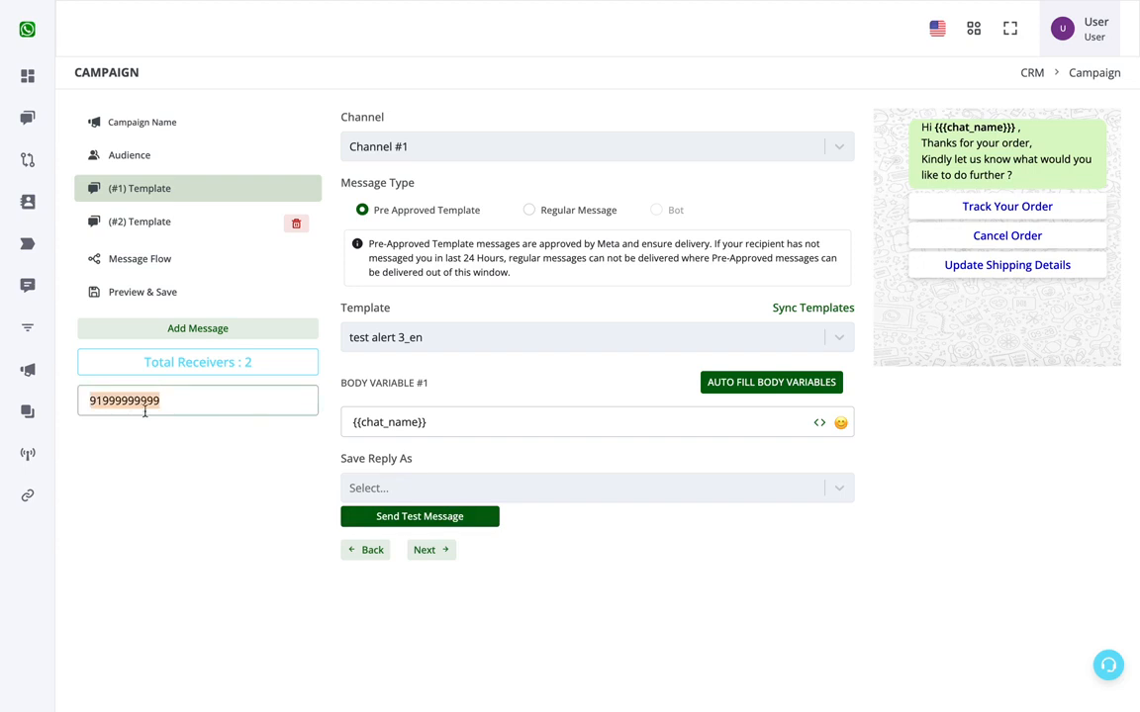
{"action": "left_click", "coordinate": [157, 225]}
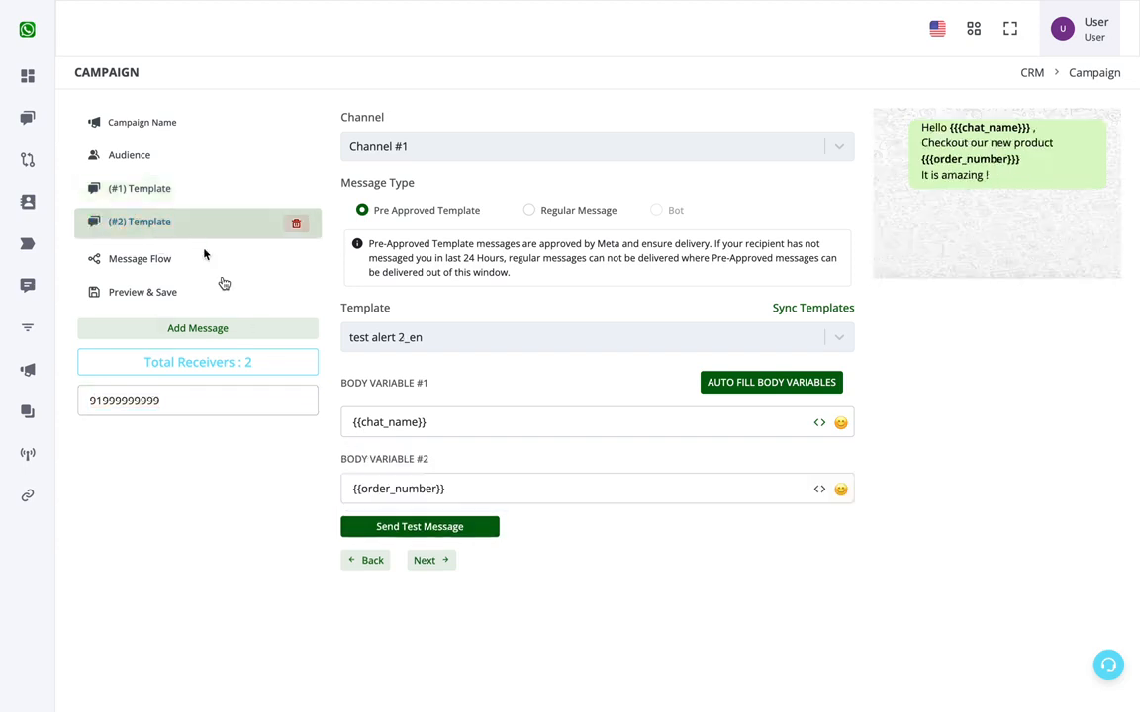
{"action": "left_click", "coordinate": [157, 193]}
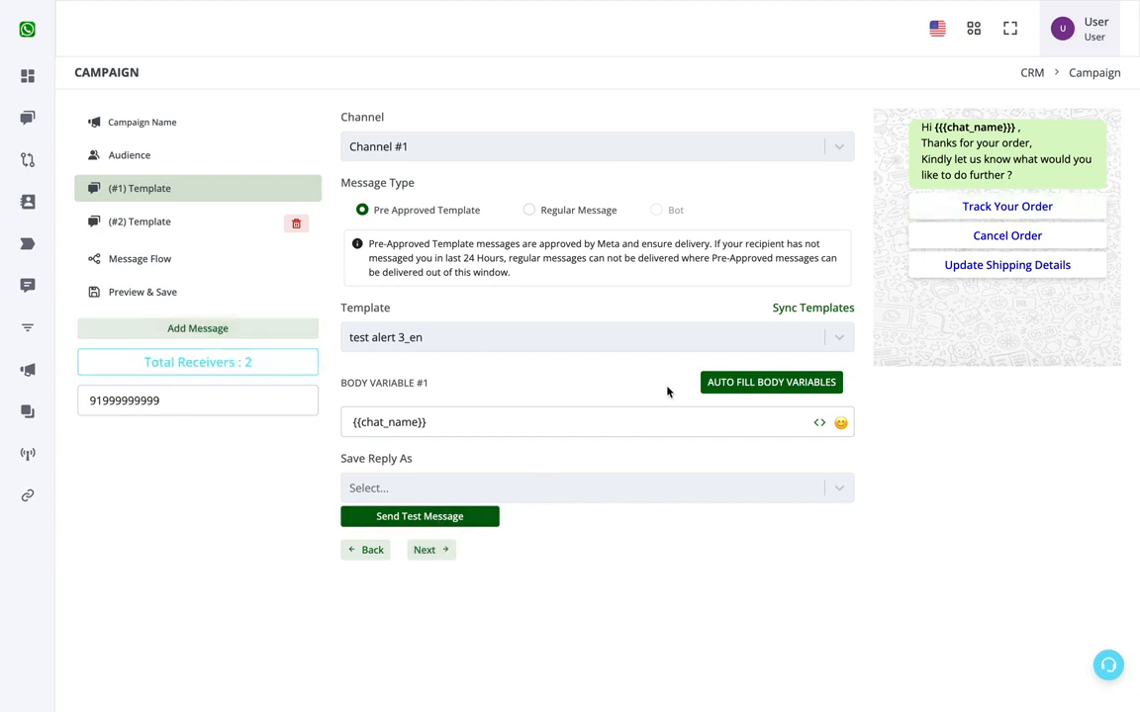
{"action": "left_click_drag", "start_coordinate": [1017, 128], "coordinate": [940, 126]}
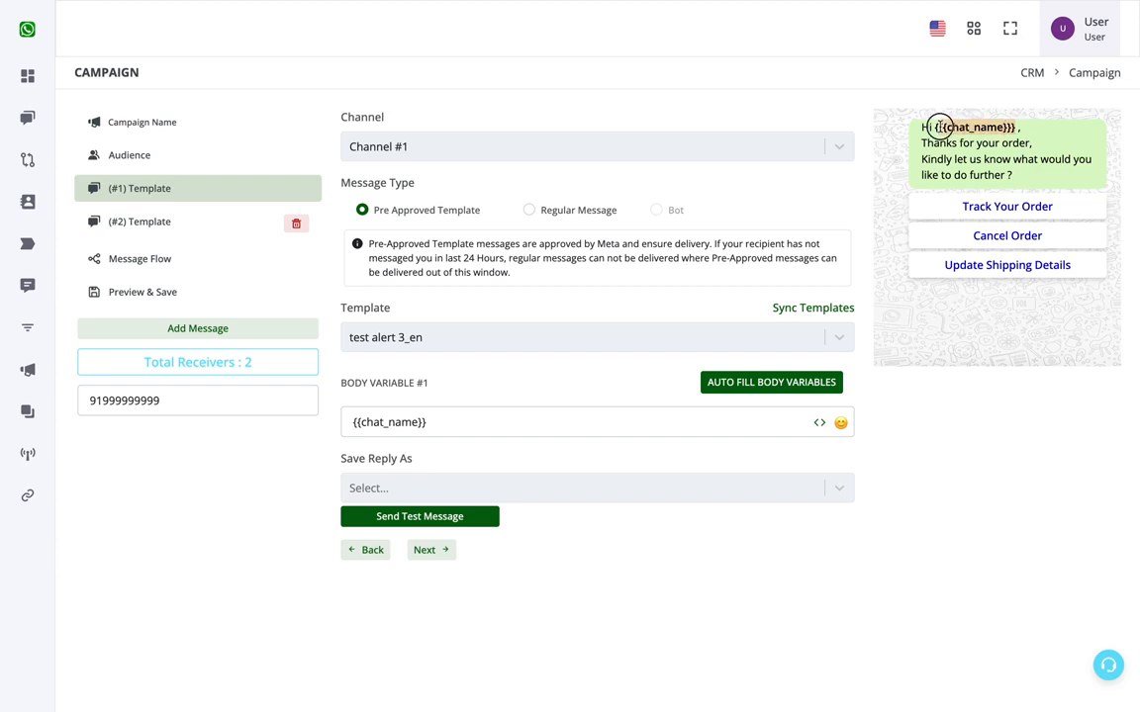
{"action": "left_click", "coordinate": [203, 238]}
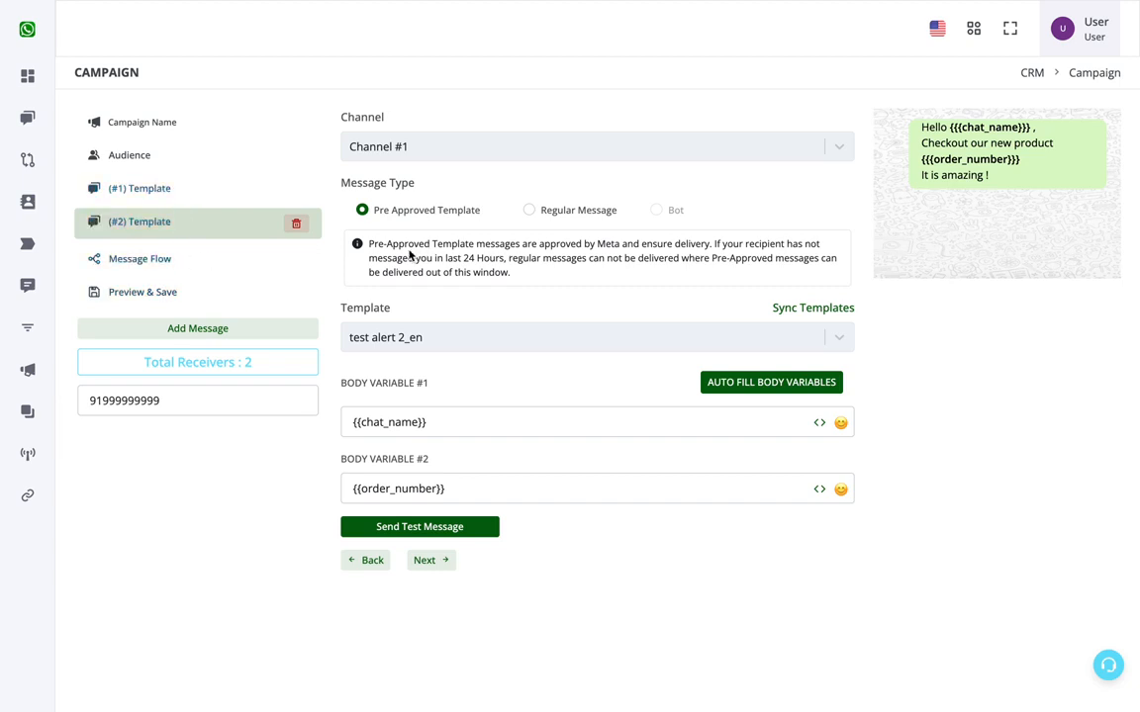
Set the messaging flow to One Message to All Contacts and choose Hours as the delay unit between the two template messages
{"action": "left_click", "coordinate": [175, 260]}
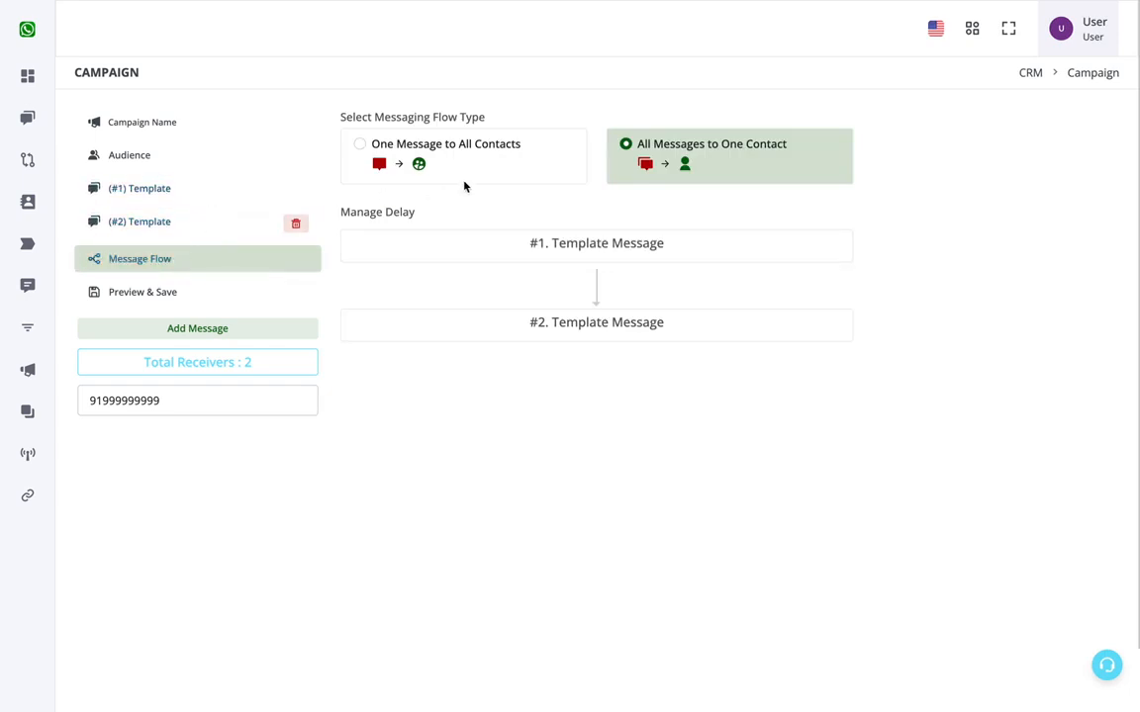
{"action": "left_click", "coordinate": [384, 150]}
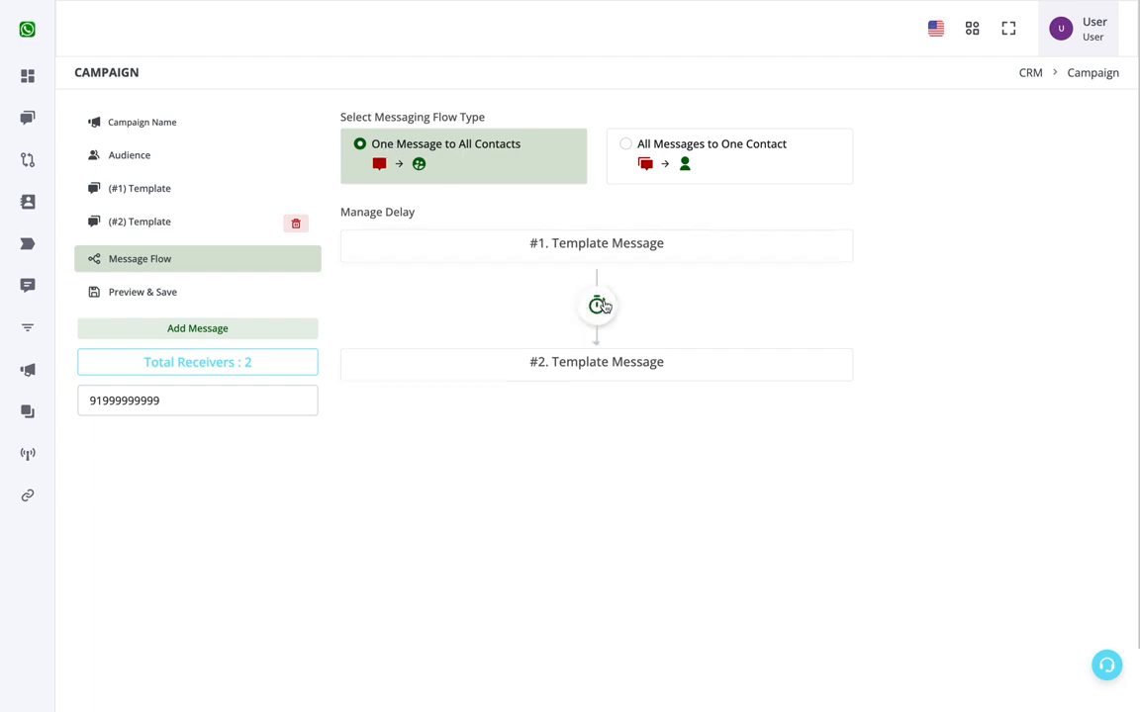
{"action": "left_click", "coordinate": [600, 307]}
{"action": "left_click", "coordinate": [603, 354]}
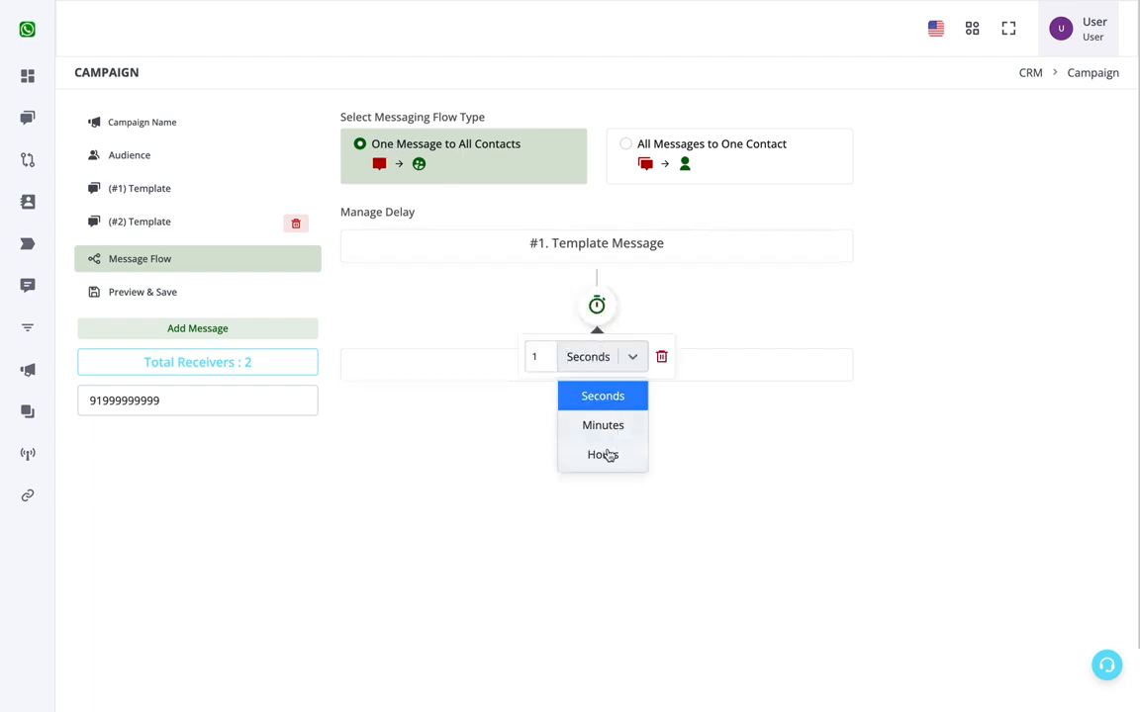
{"action": "left_click", "coordinate": [611, 455]}
{"action": "left_click", "coordinate": [588, 432]}
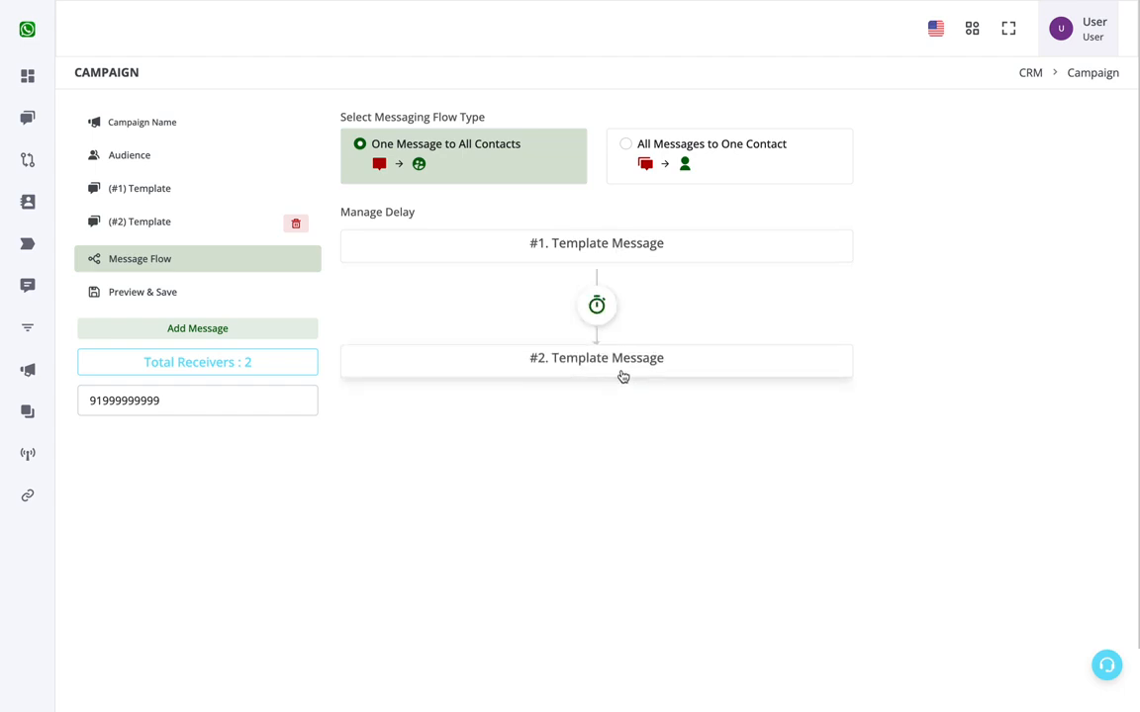
Try to save the campaign from its preview, and look through the first message's Save Reply As options
{"action": "left_click", "coordinate": [208, 300]}
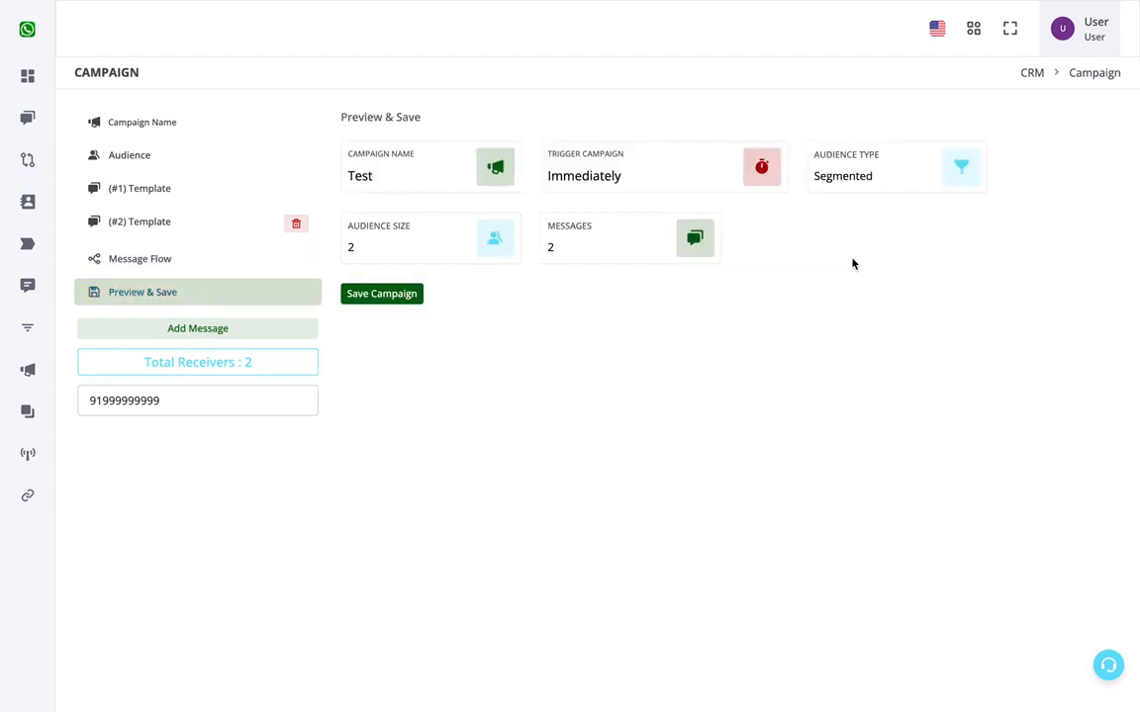
{"action": "left_click", "coordinate": [377, 298]}
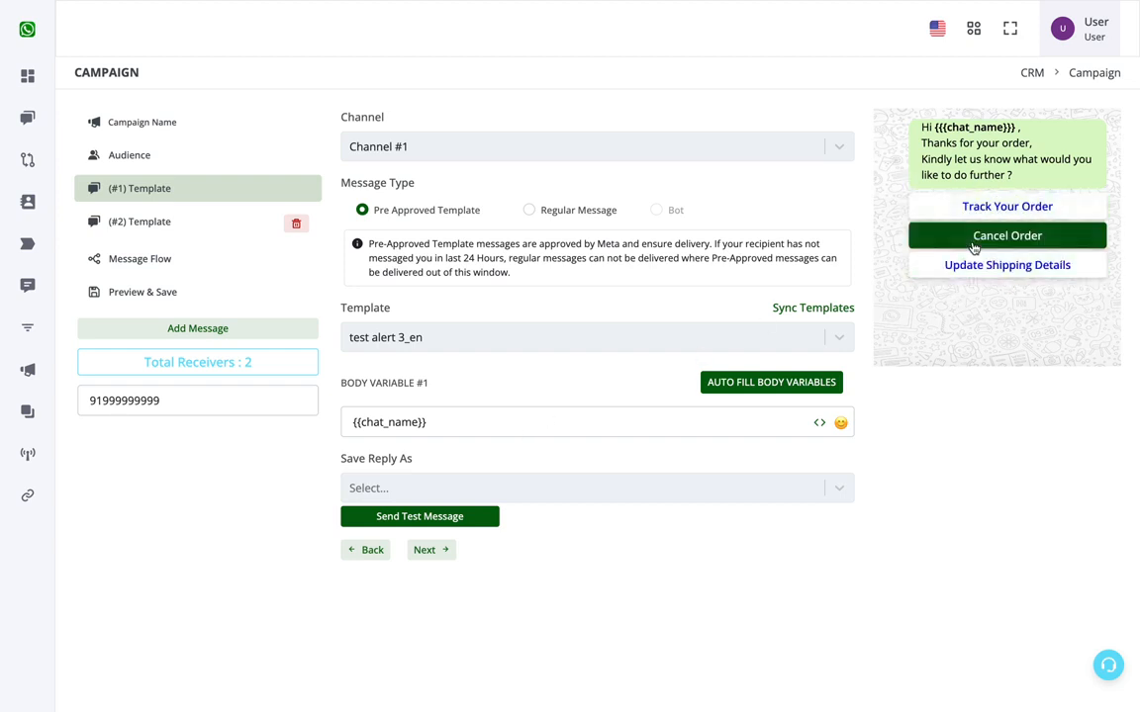
{"action": "left_click", "coordinate": [759, 495]}
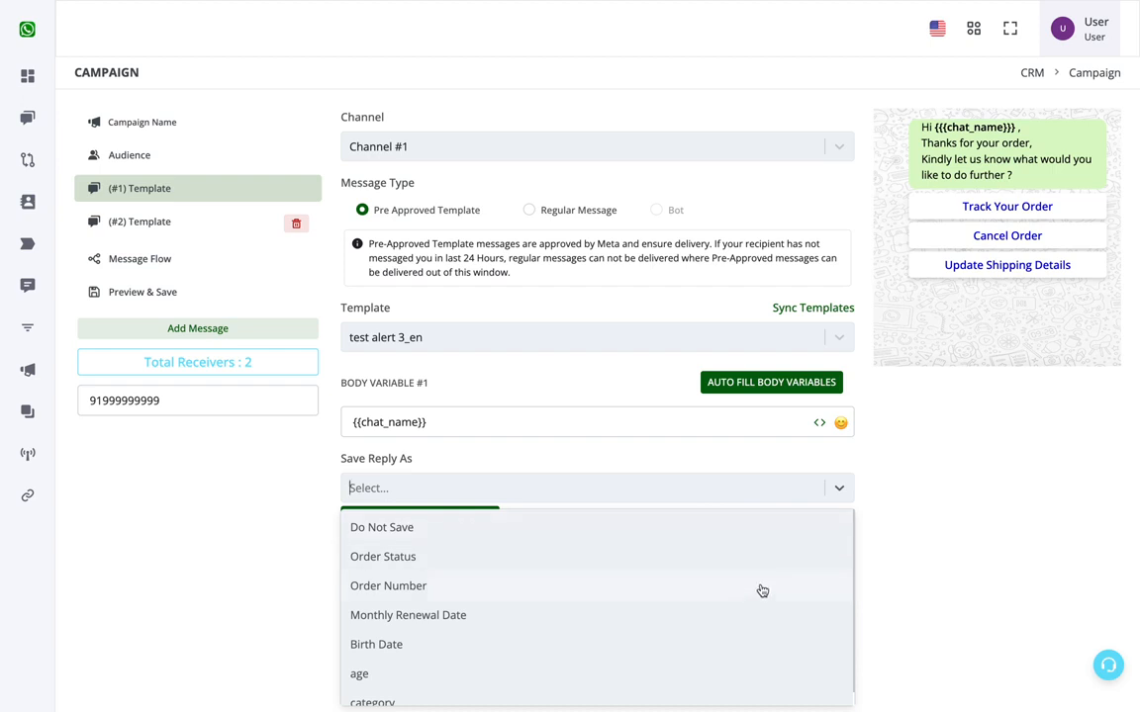
{"action": "scroll", "coordinate": [762, 591], "scroll_direction": "down", "scroll_amount": 1}
{"action": "scroll", "coordinate": [762, 591], "scroll_direction": "up", "scroll_amount": 1}
{"action": "left_click", "coordinate": [980, 494]}
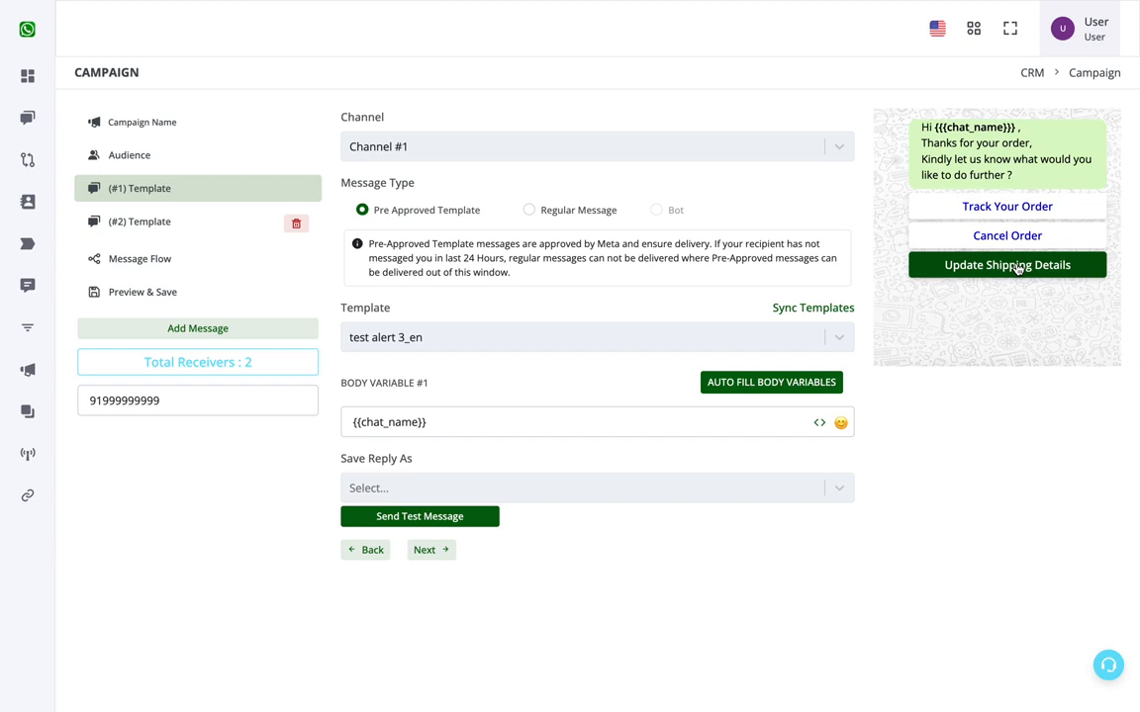
Set the first template message's Save Reply As to Do Not Save and save the campaign
{"action": "left_click", "coordinate": [756, 494]}
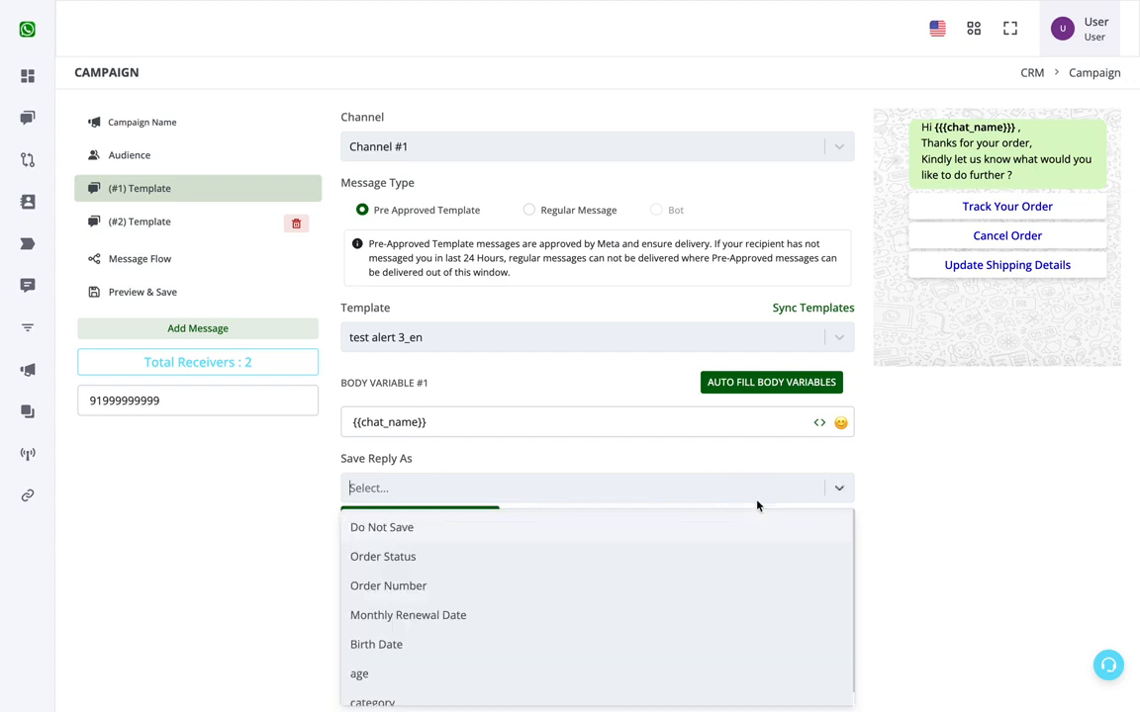
{"action": "left_click", "coordinate": [381, 532]}
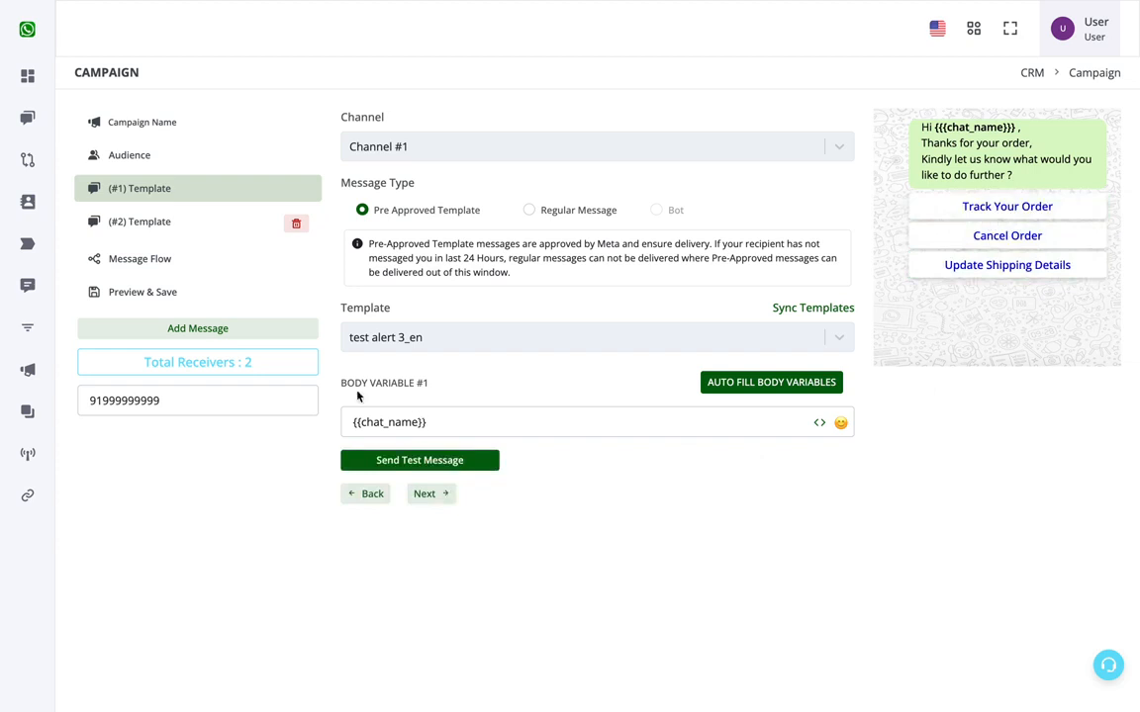
{"action": "left_click", "coordinate": [188, 292]}
{"action": "left_click", "coordinate": [406, 294]}
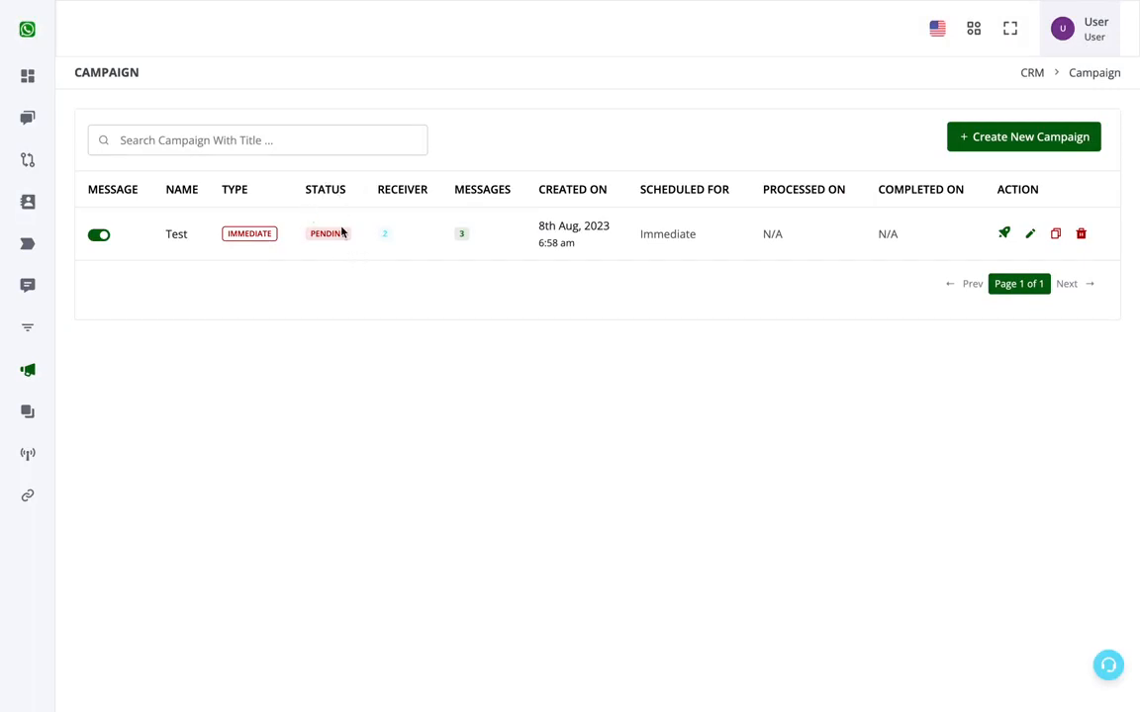
Trigger the pending Test campaign and close the confirmation message
{"action": "left_click", "coordinate": [334, 233]}
{"action": "left_click", "coordinate": [335, 235]}
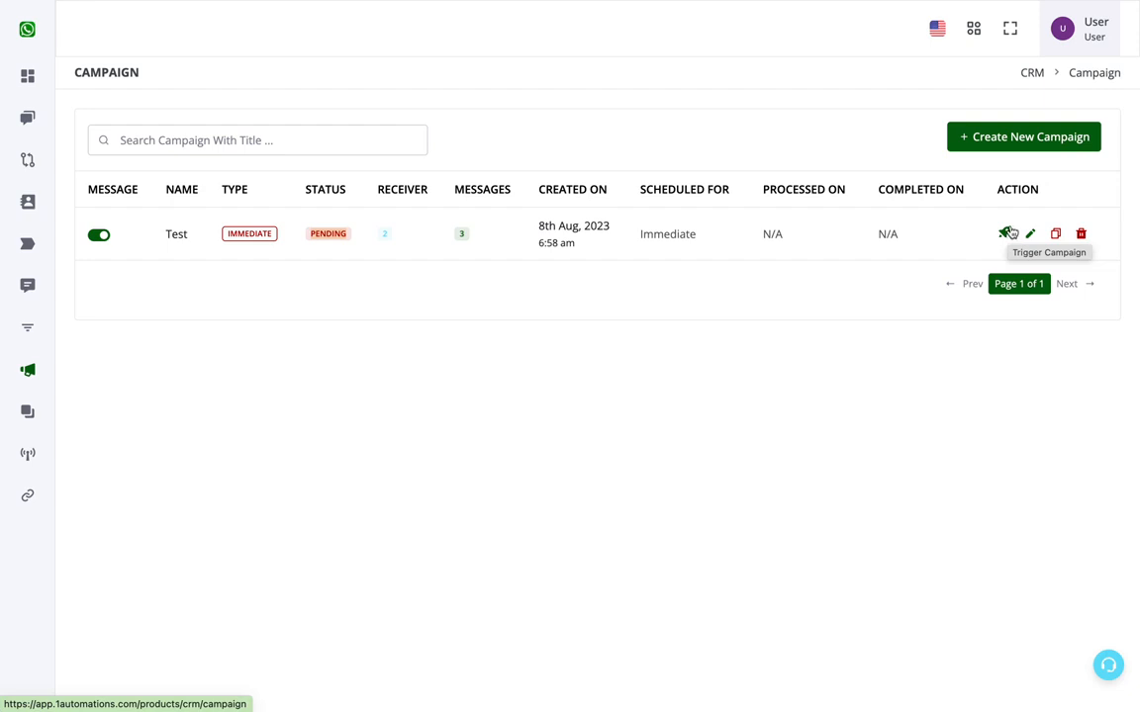
{"action": "left_click", "coordinate": [1006, 232]}
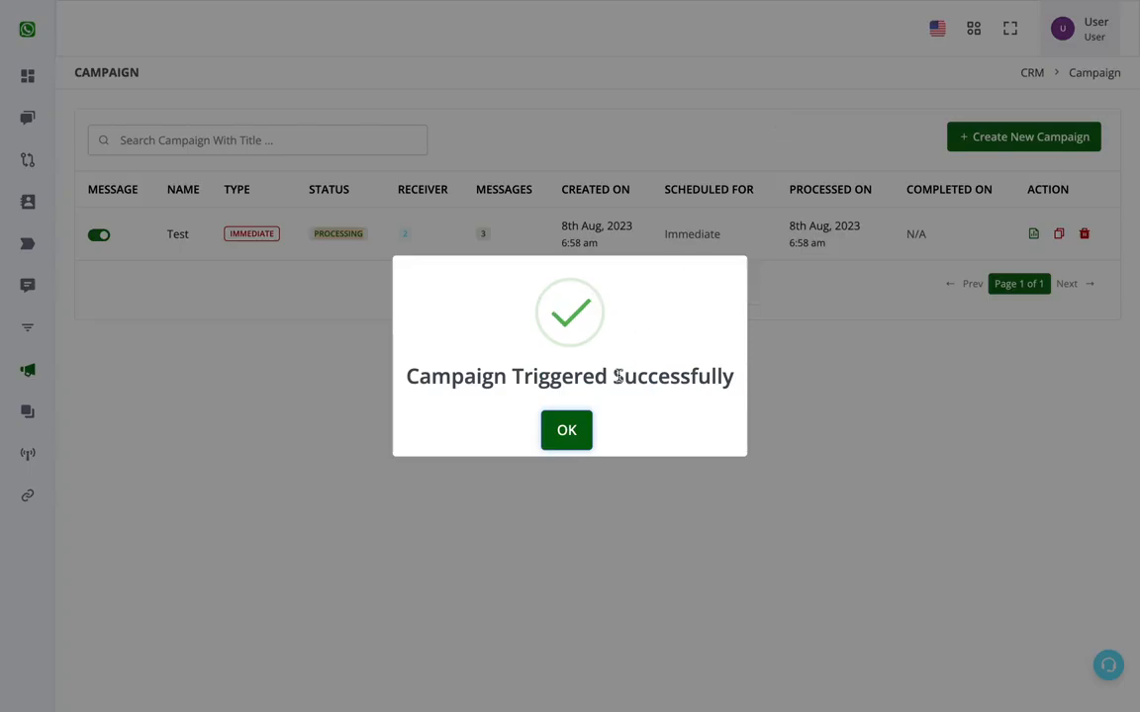
{"action": "left_click", "coordinate": [577, 435]}
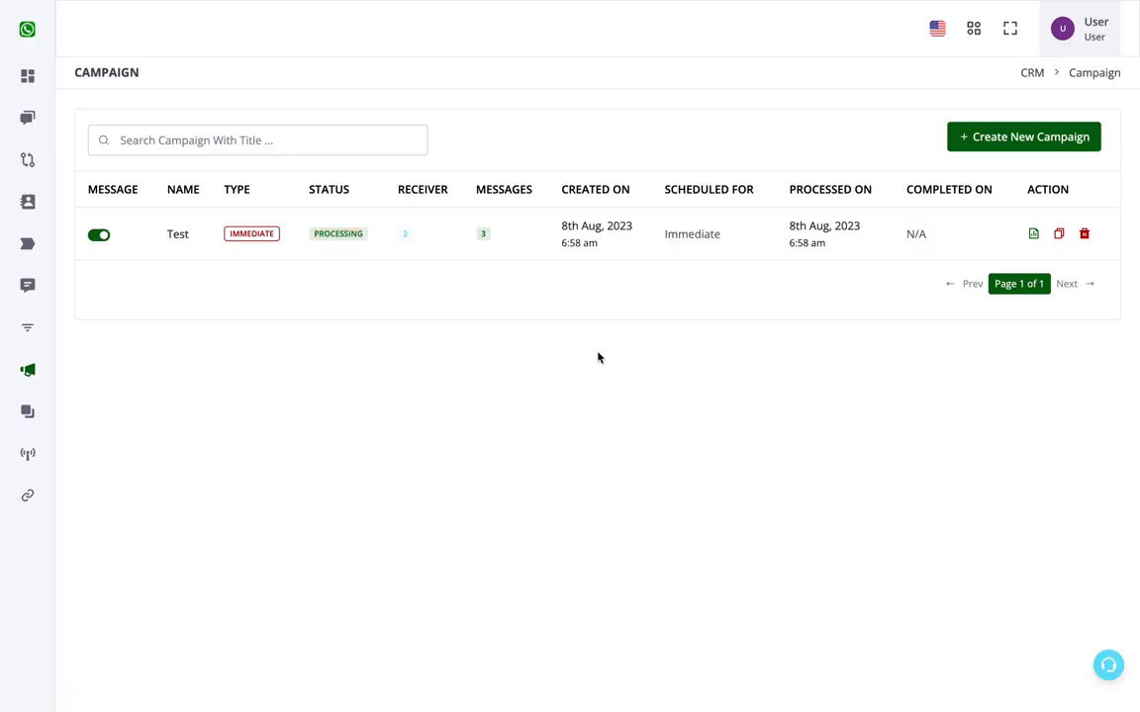
{"action": "mouse_move", "coordinate": [572, 5]}
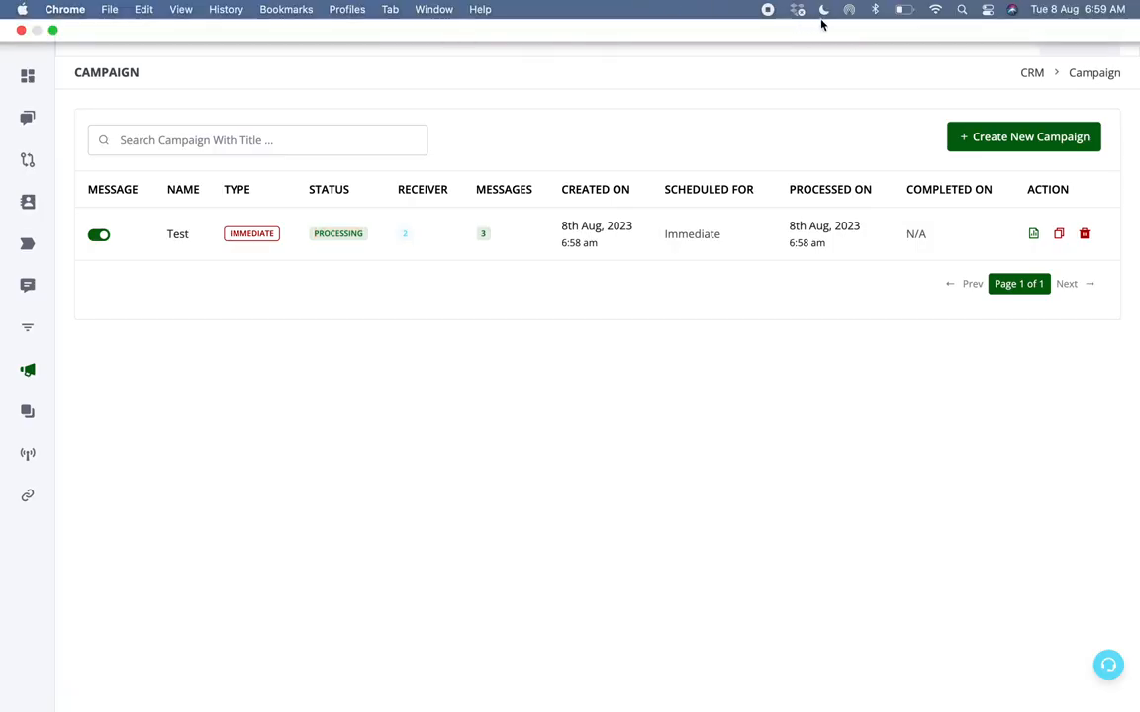